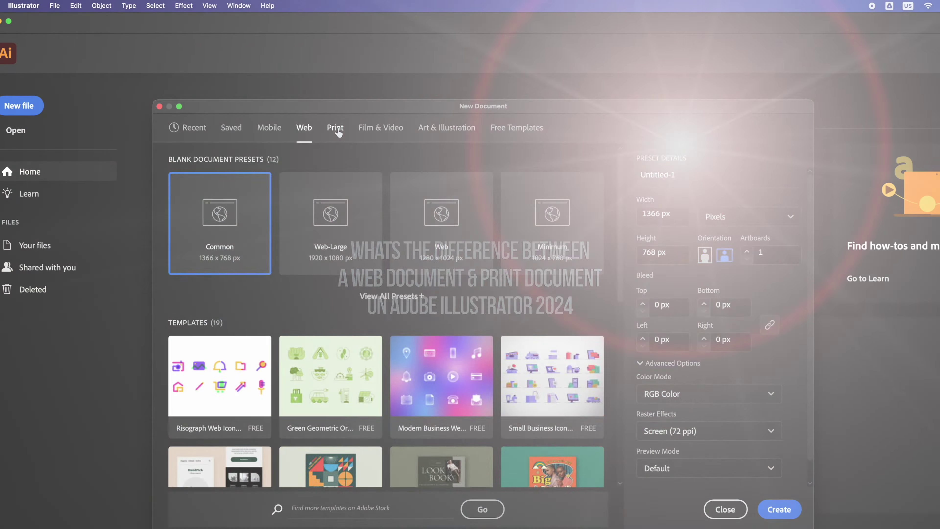
Compare the Print and Web presets for a new document and check the Web preset's raster effects resolution options.
{"action": "left_click", "coordinate": [336, 129]}
{"action": "left_click", "coordinate": [309, 131]}
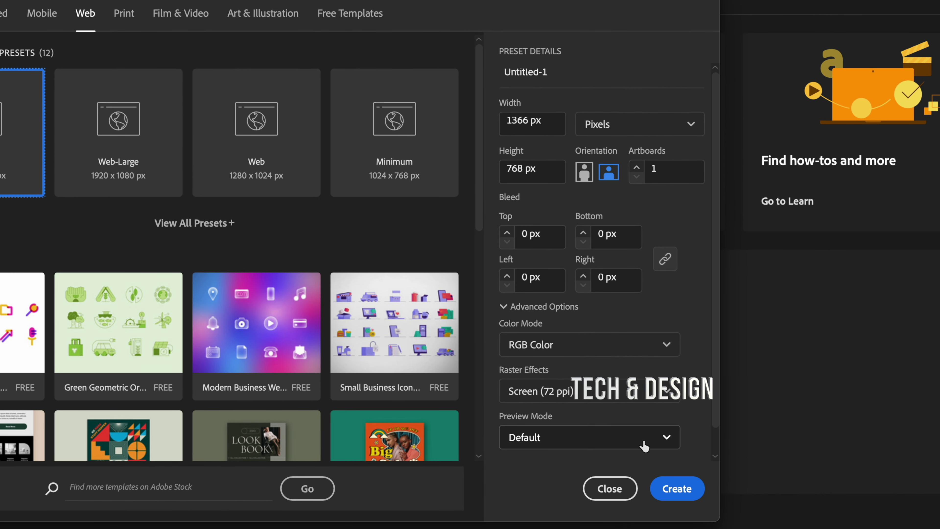
{"action": "left_click", "coordinate": [655, 413]}
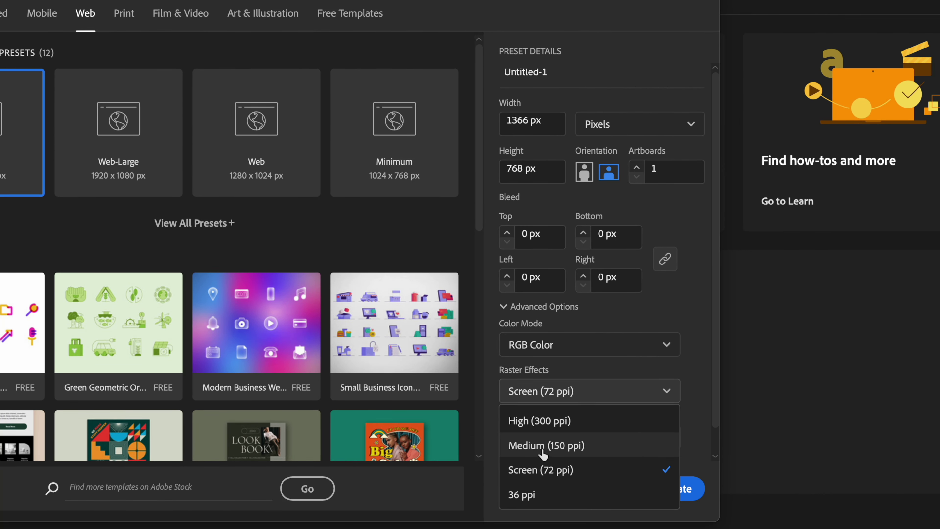
{"action": "left_click", "coordinate": [551, 426]}
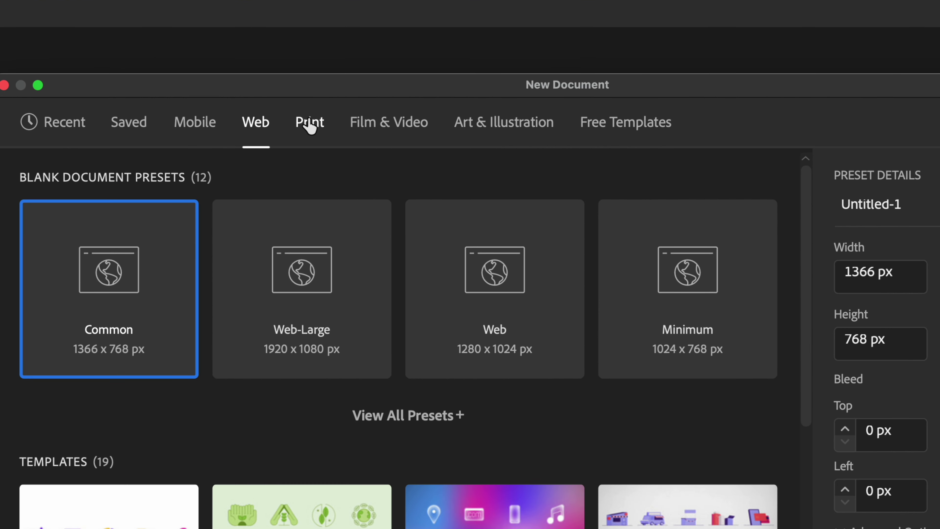
Compare the Print and Web presets' document units, advanced options, color modes and raster effects resolutions.
{"action": "left_click", "coordinate": [302, 110]}
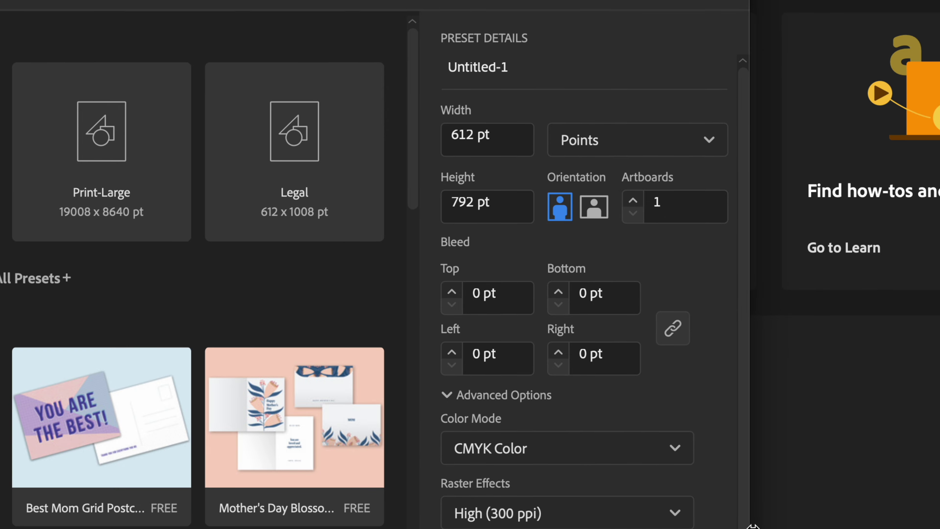
{"action": "left_click", "coordinate": [496, 139]}
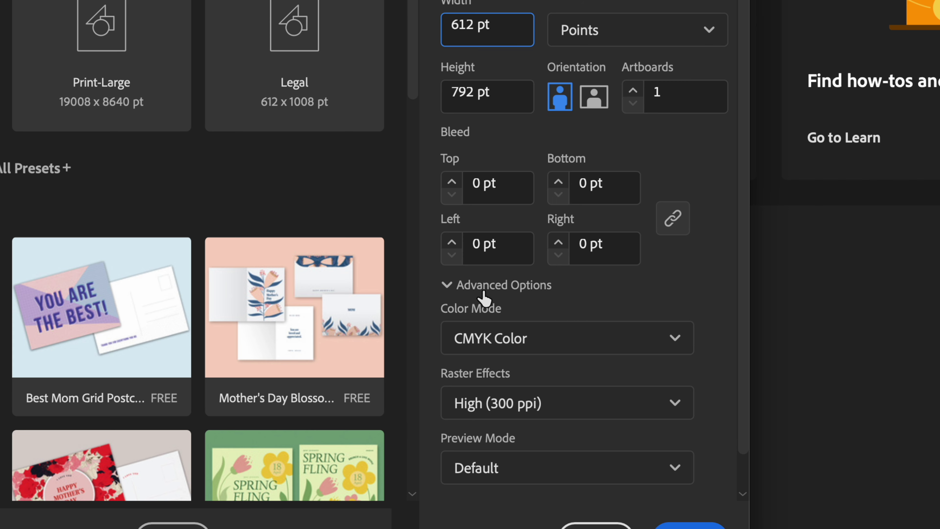
{"action": "left_click", "coordinate": [454, 285]}
{"action": "left_click", "coordinate": [448, 286]}
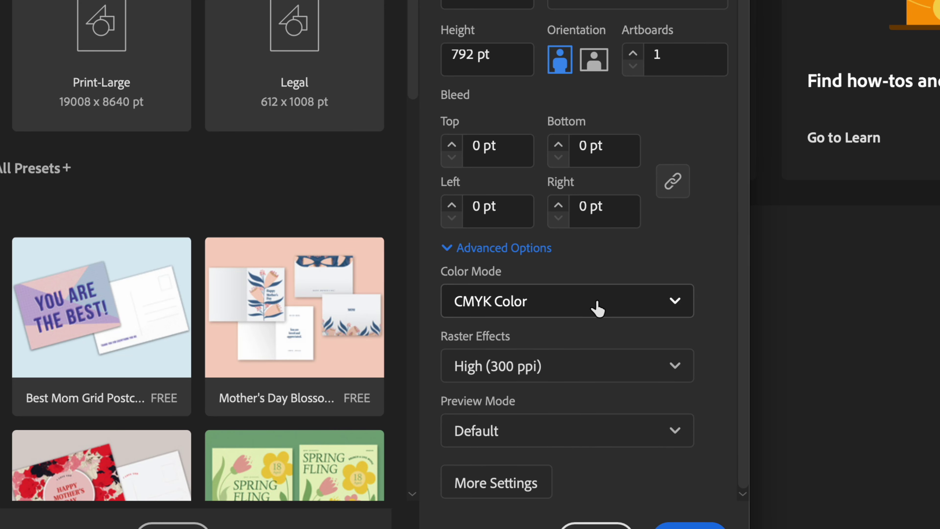
{"action": "left_click", "coordinate": [540, 368]}
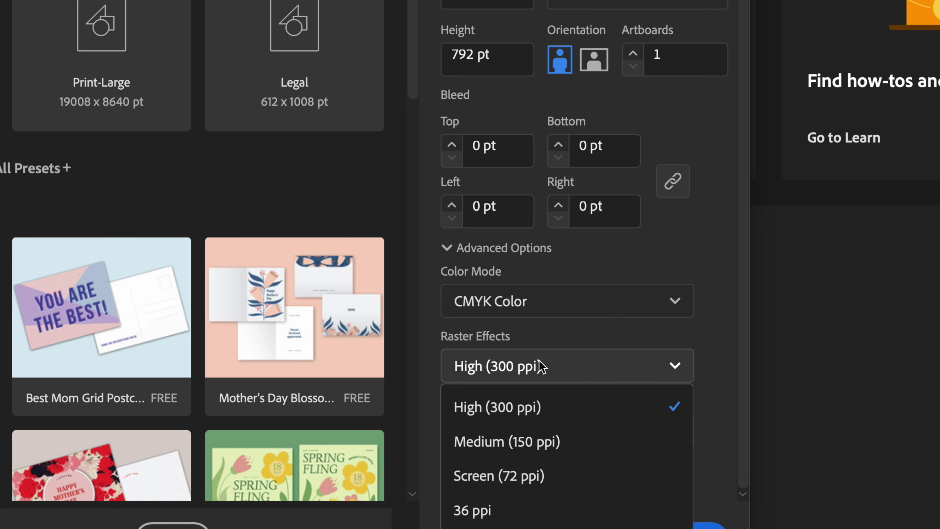
{"action": "left_click", "coordinate": [489, 409]}
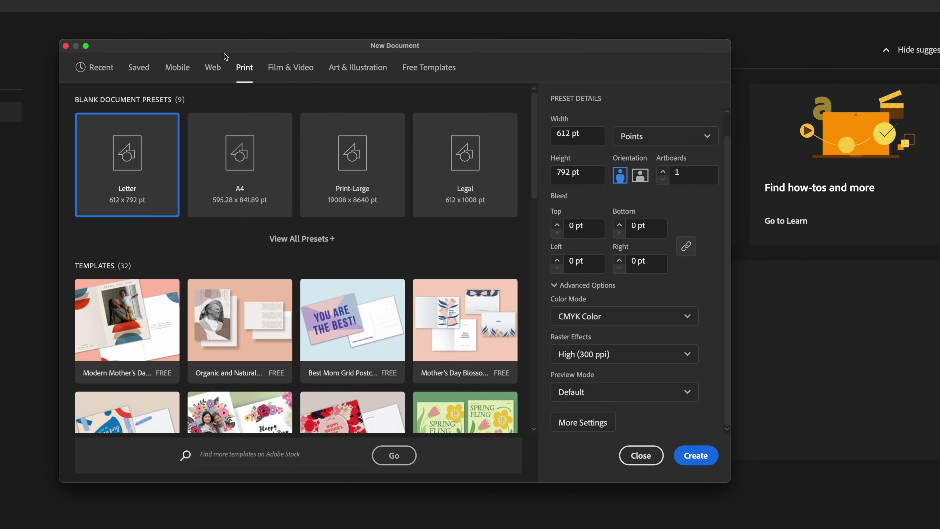
{"action": "left_click", "coordinate": [212, 67]}
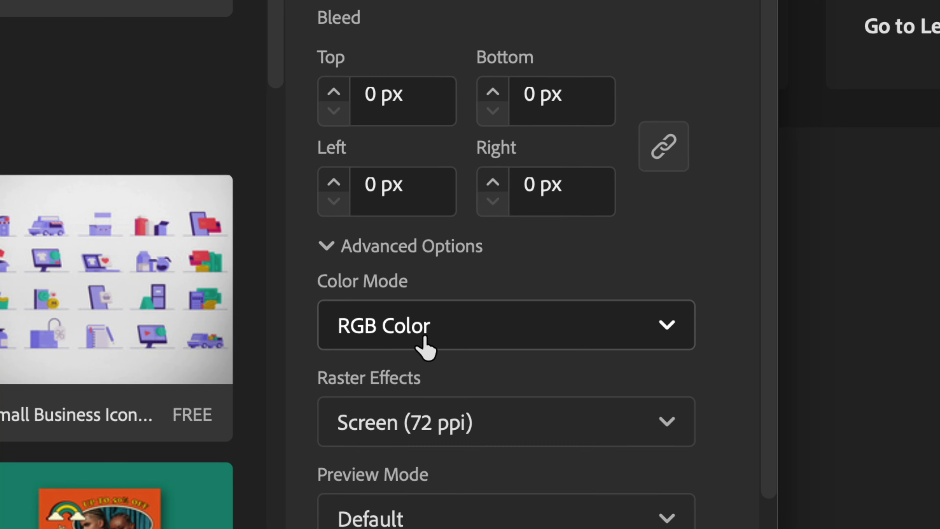
{"action": "left_click", "coordinate": [372, 350]}
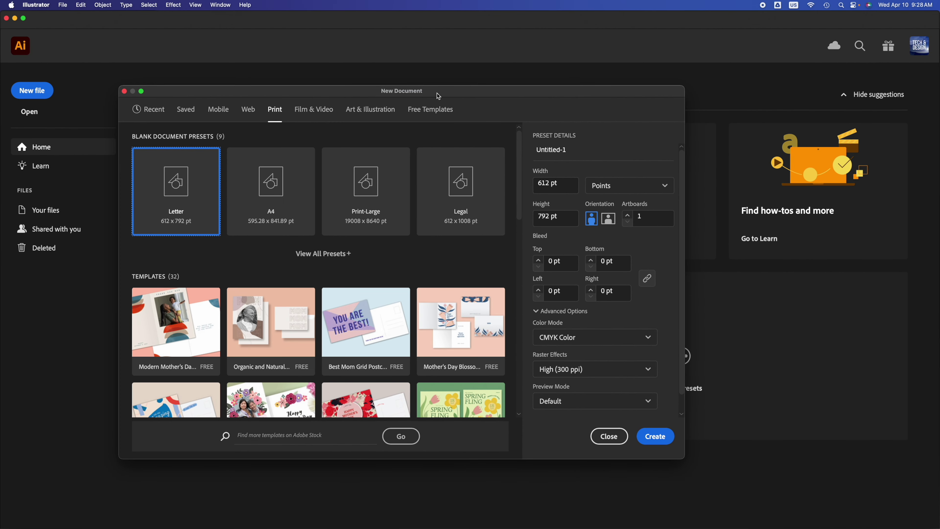
Create a new document from the Print Letter preset, 612 x 792 pt, with CMYK color and High (300 ppi) raster effects.
{"action": "left_click_drag", "start_coordinate": [437, 93], "coordinate": [423, 85]}
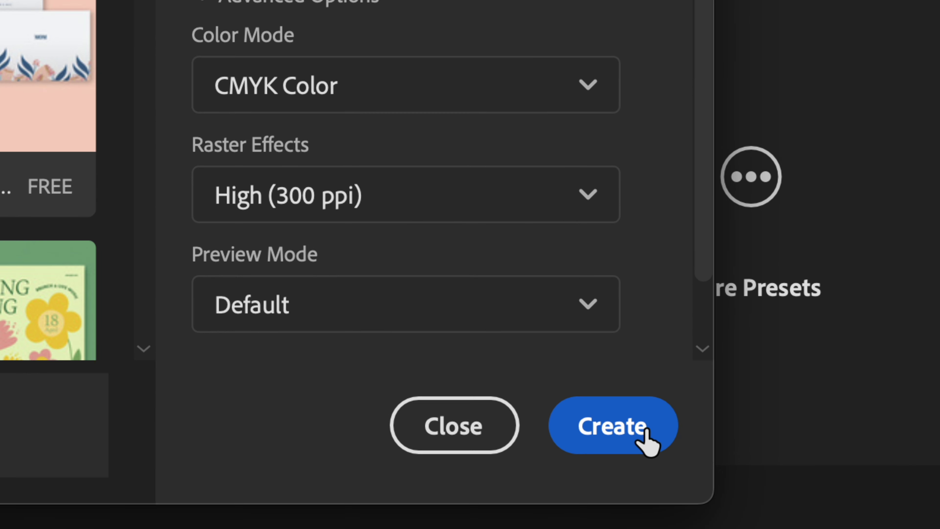
{"action": "left_click", "coordinate": [598, 437]}
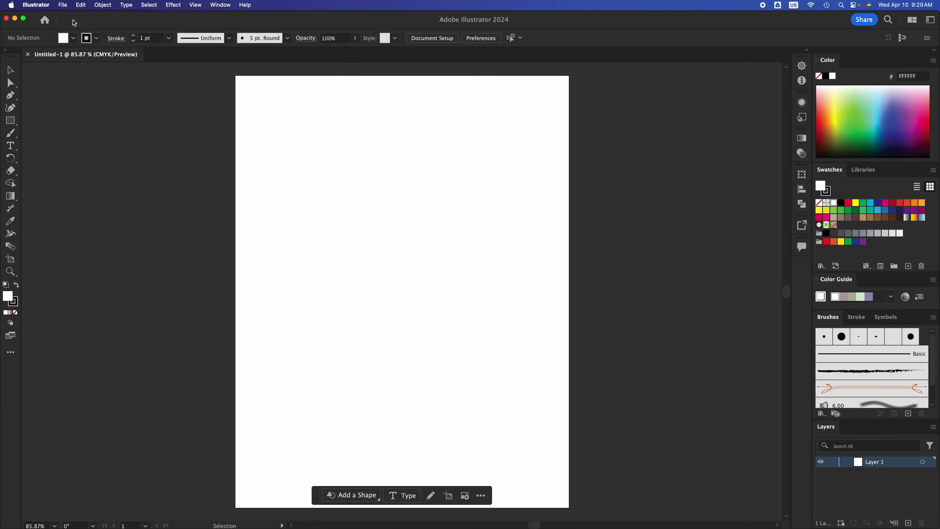
Review the User Interface preferences for brightness and canvas color, and close the preferences.
{"action": "left_click", "coordinate": [45, 5]}
{"action": "mouse_move", "coordinate": [41, 30]}
{"action": "left_click", "coordinate": [111, 31]}
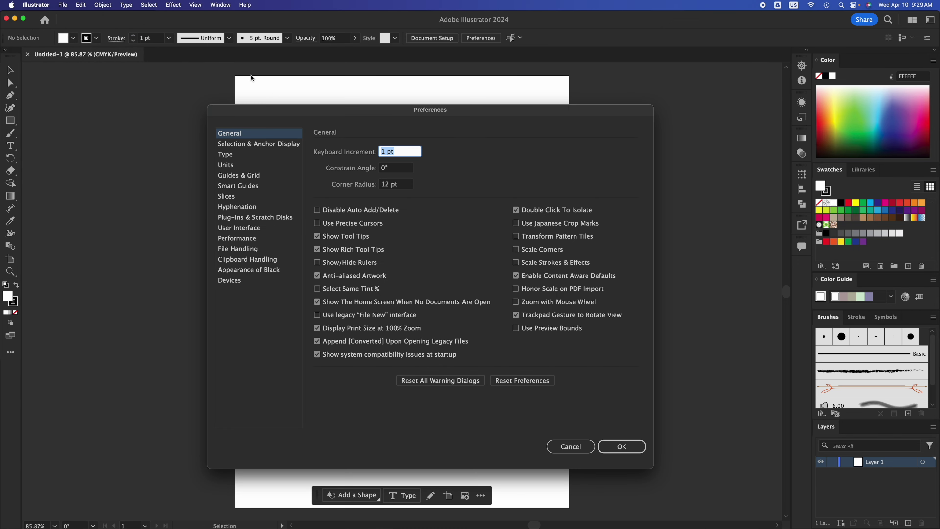
{"action": "left_click", "coordinate": [235, 230]}
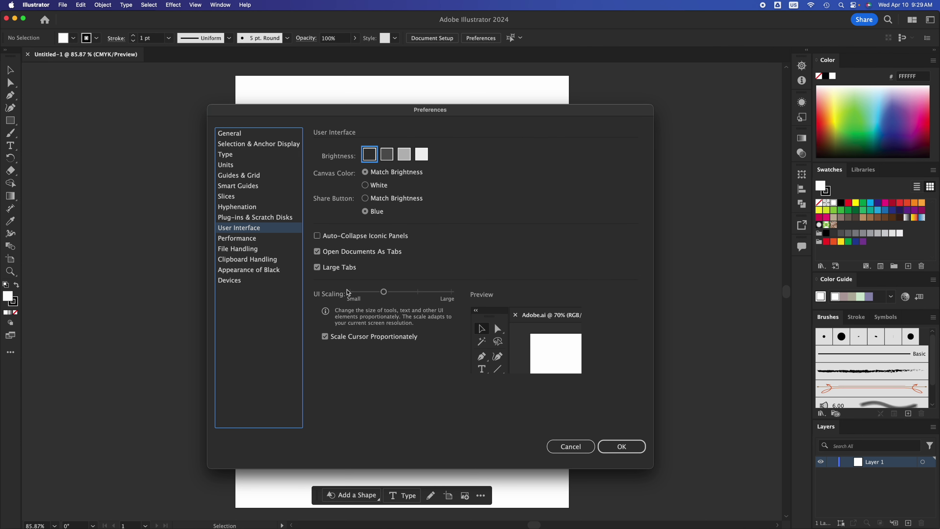
{"action": "left_click", "coordinate": [616, 459]}
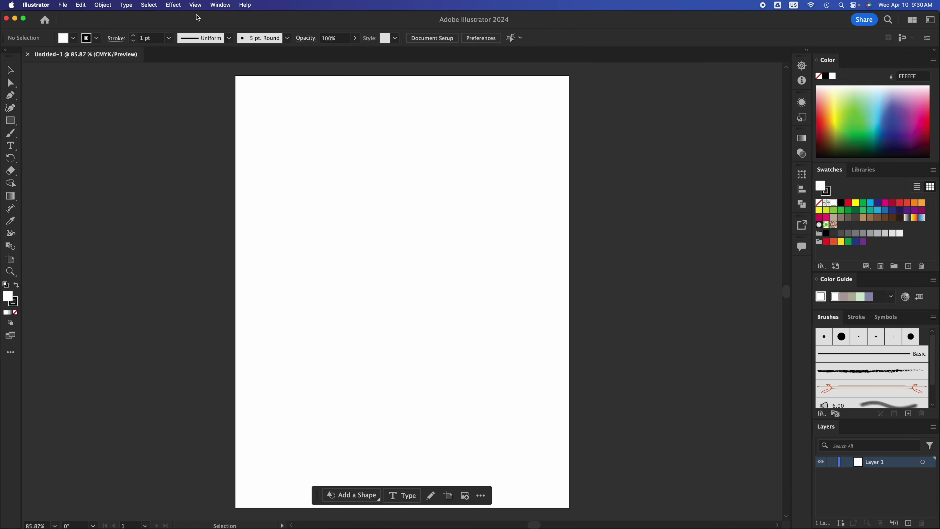
Locate the Trim View command, open the keyboard shortcuts editor and switch its list to Menu Commands.
{"action": "left_click", "coordinate": [195, 4]}
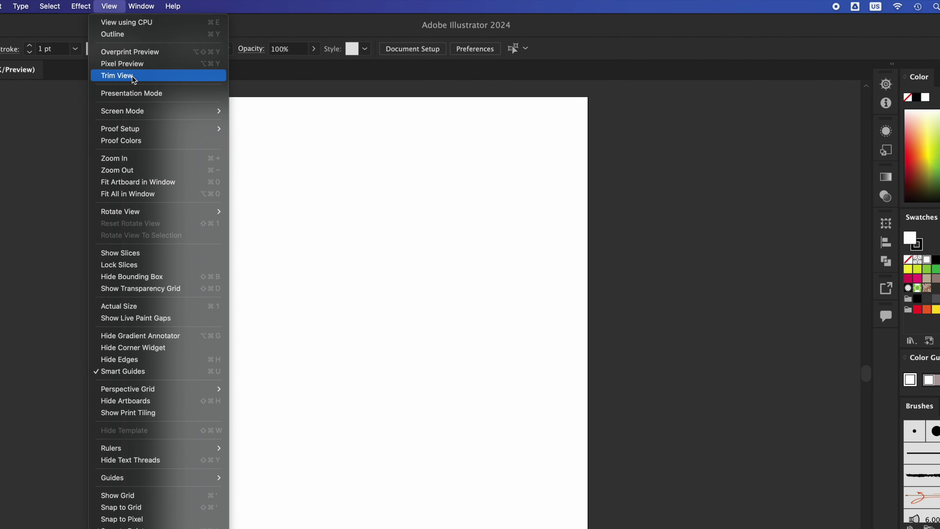
{"action": "mouse_move", "coordinate": [2, 4]}
{"action": "mouse_move", "coordinate": [84, 5]}
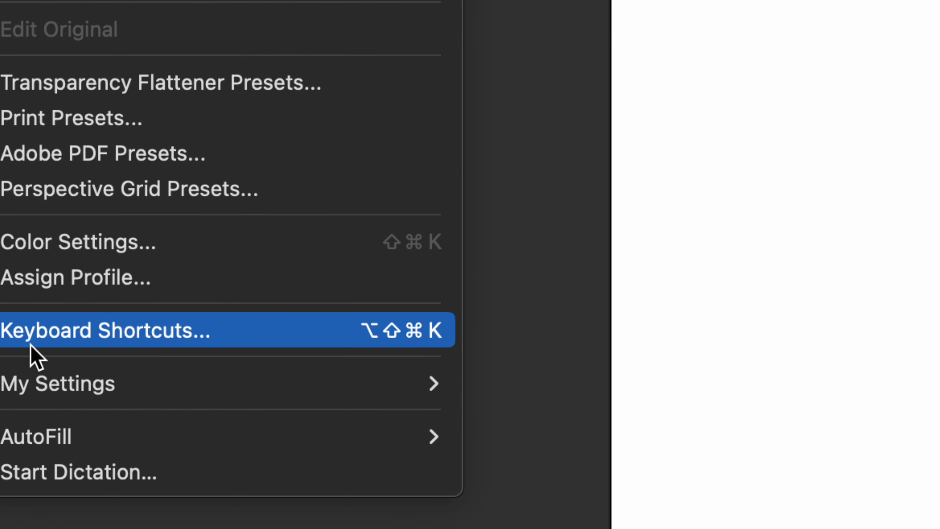
{"action": "left_click", "coordinate": [51, 342]}
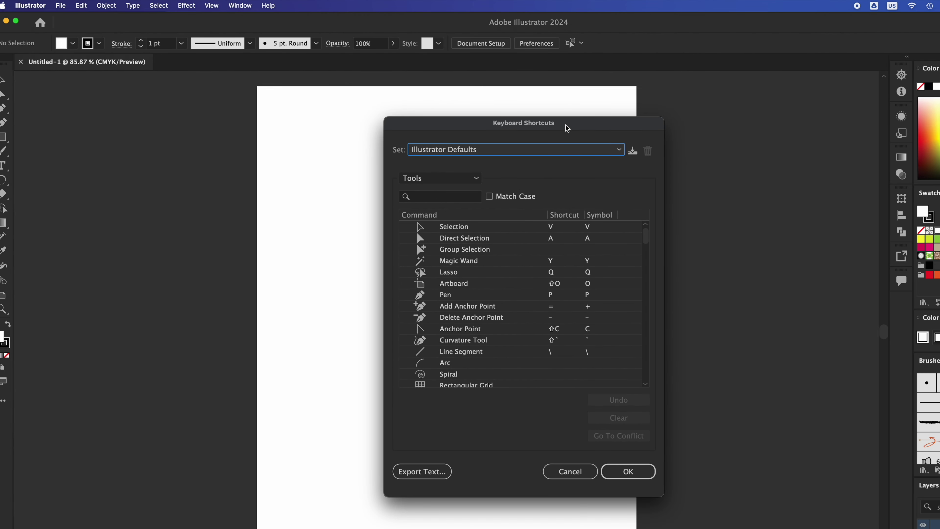
{"action": "left_click_drag", "start_coordinate": [565, 124], "coordinate": [393, 116]}
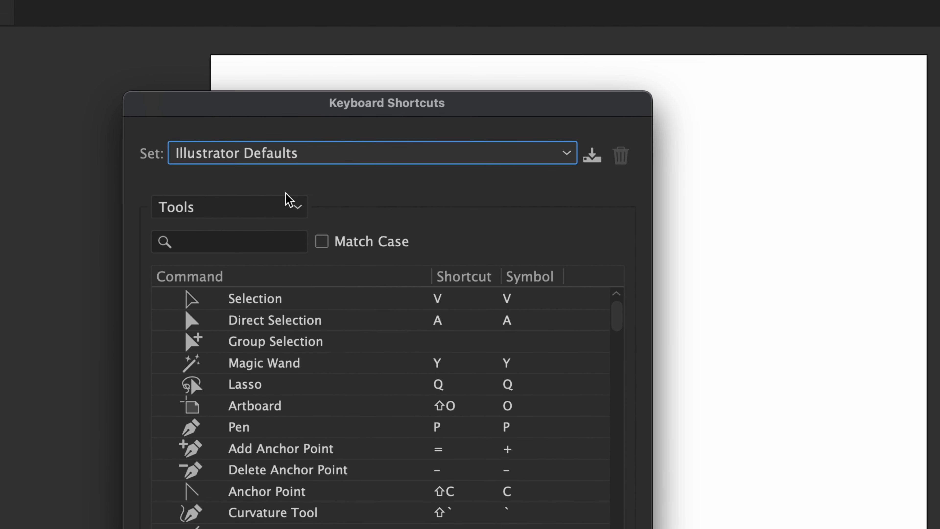
{"action": "left_click", "coordinate": [292, 207]}
{"action": "left_click", "coordinate": [245, 233]}
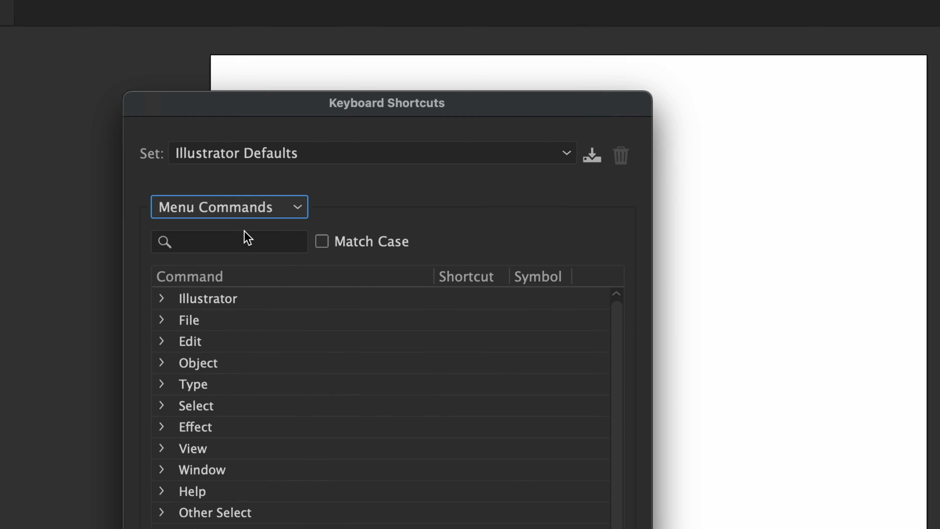
Search the menu commands for "trim" and assign the ` shortcut to Trim View.
{"action": "left_click", "coordinate": [234, 245]}
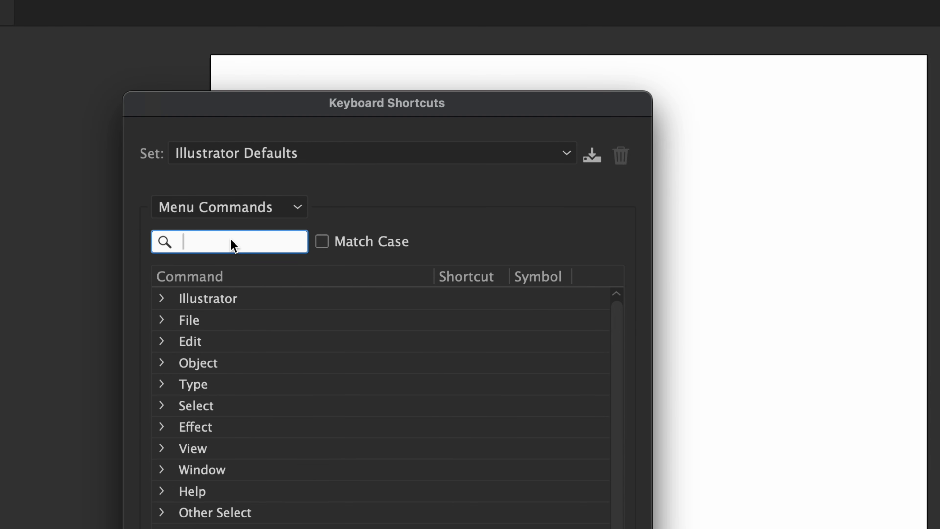
{"action": "type", "text": "trim"}
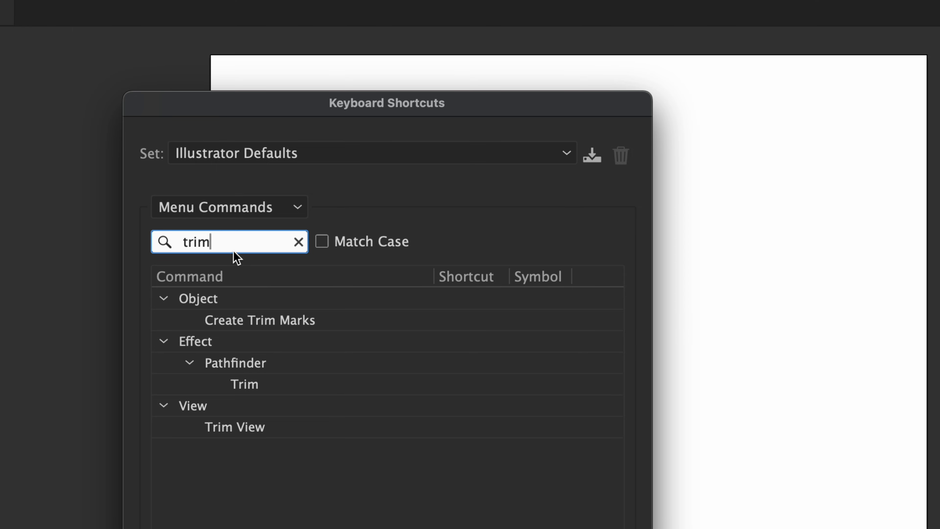
{"action": "left_click", "coordinate": [230, 431]}
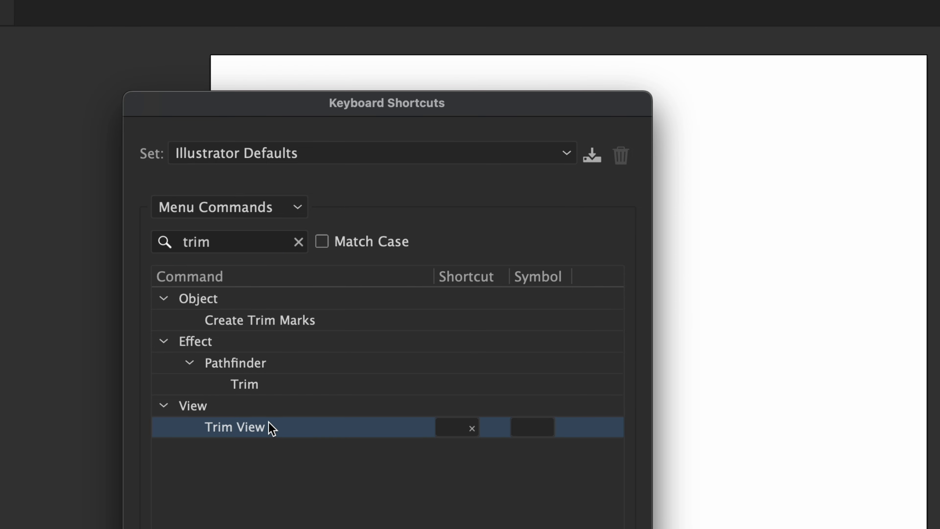
{"action": "left_click", "coordinate": [455, 433]}
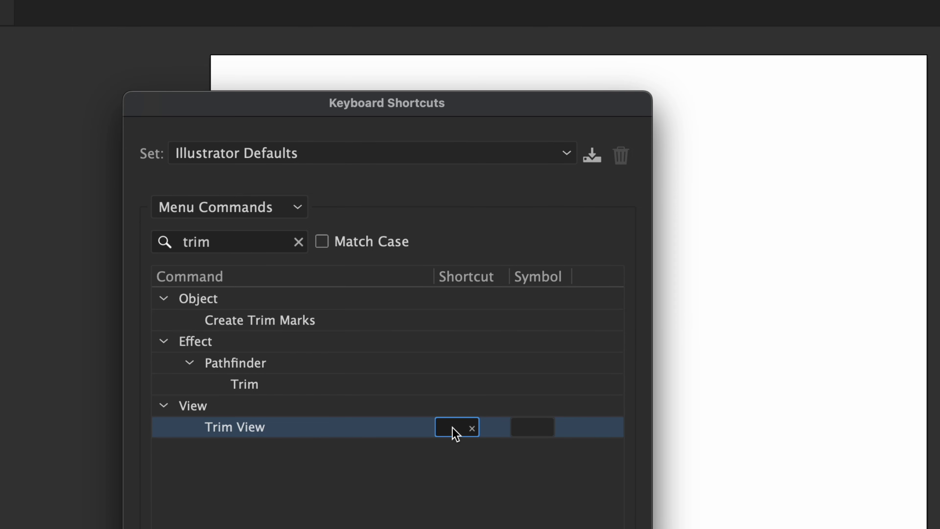
{"action": "key", "text": "grave"}
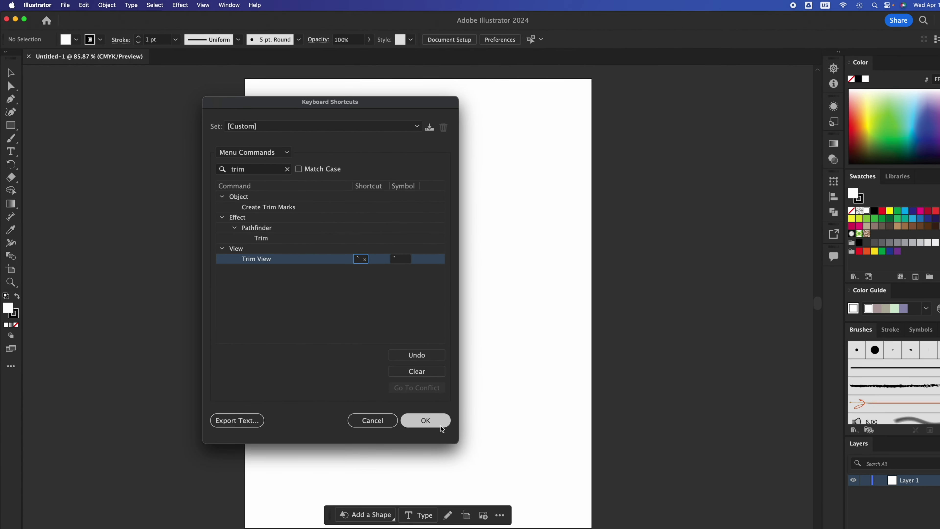
Confirm the shortcut change and save the keyset file as "Trim View".
{"action": "left_click", "coordinate": [430, 423]}
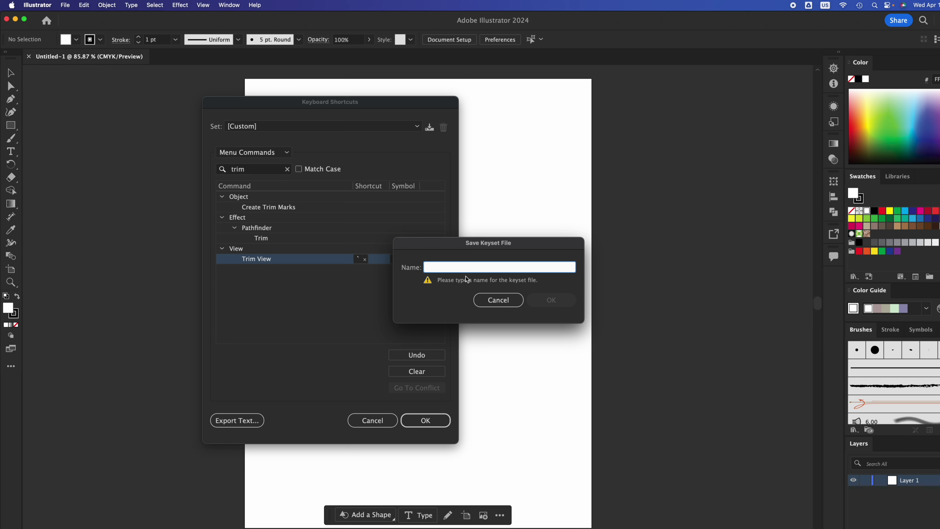
{"action": "type", "text": "Trim View"}
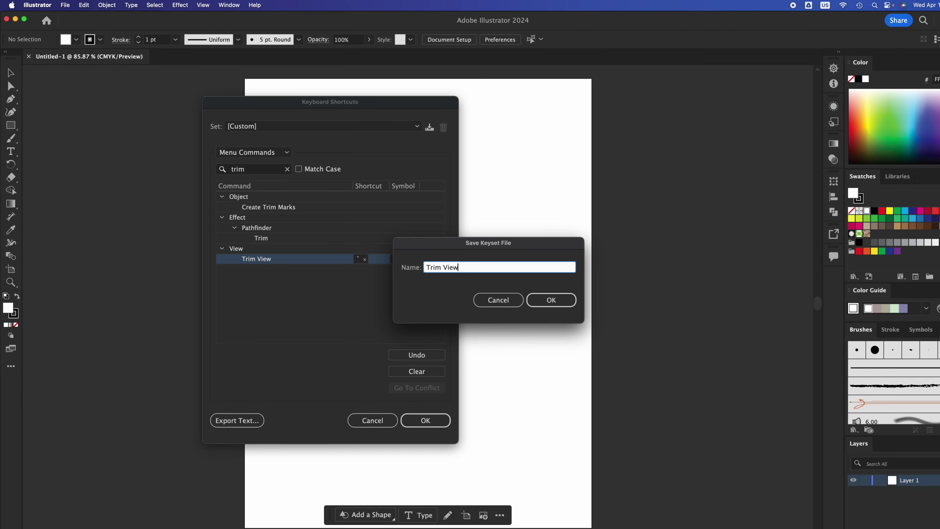
{"action": "key", "text": "Return"}
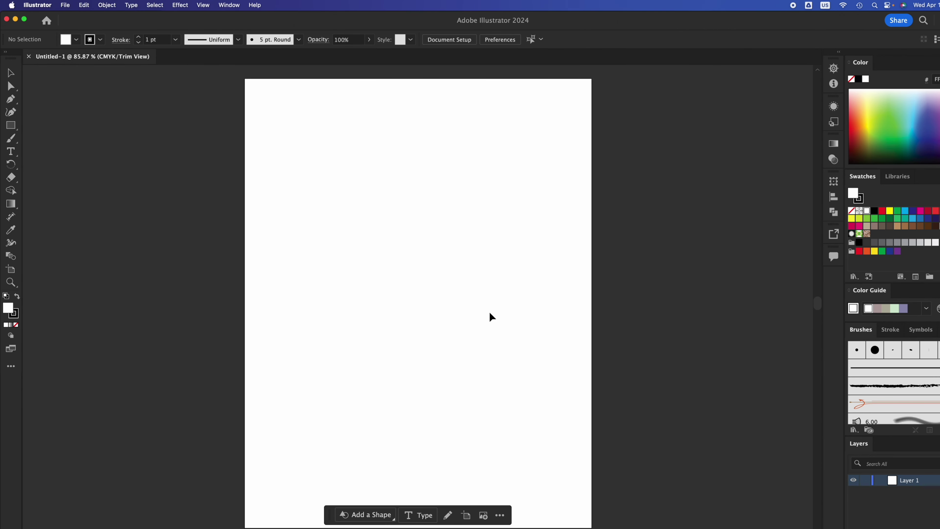
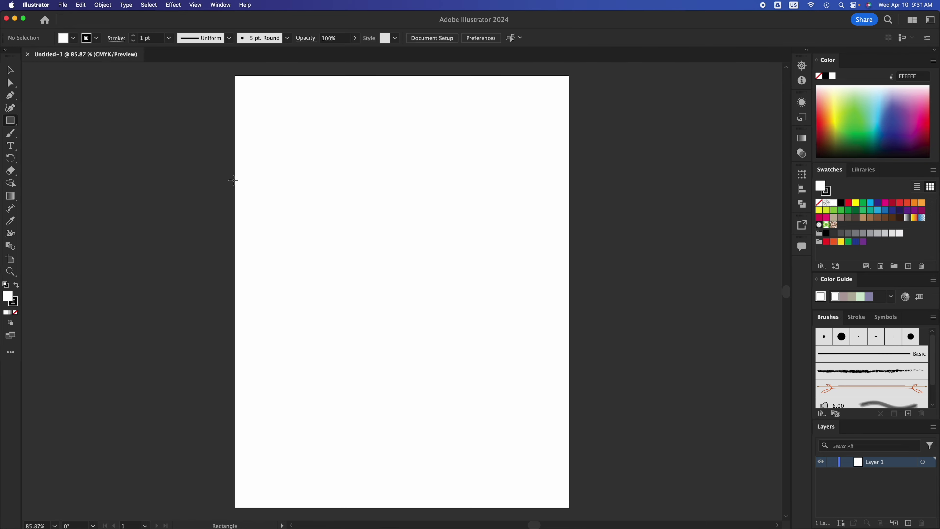
Draw a rectangle about 562 x 334 pt overlapping the artboard's left edge and fill it with the magenta EC008C swatch.
{"action": "left_click_drag", "start_coordinate": [161, 180], "coordinate": [467, 362]}
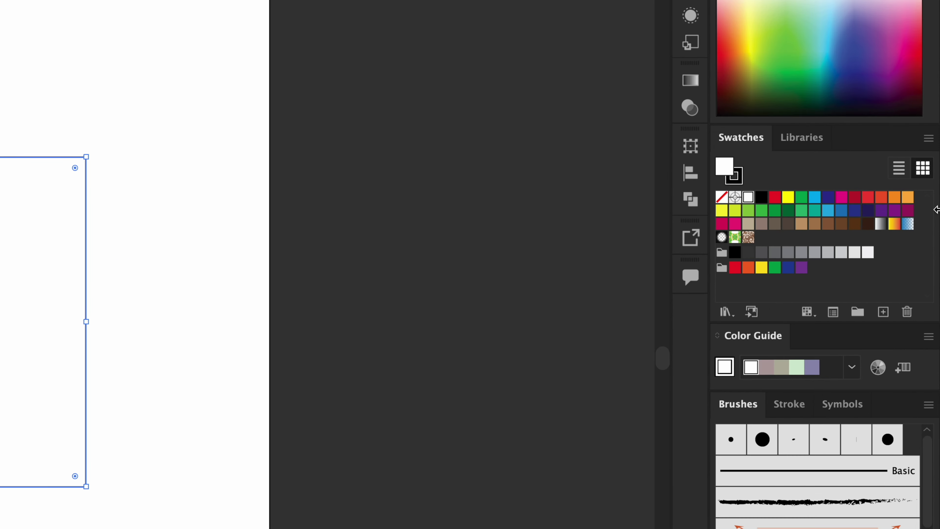
{"action": "left_click", "coordinate": [841, 198]}
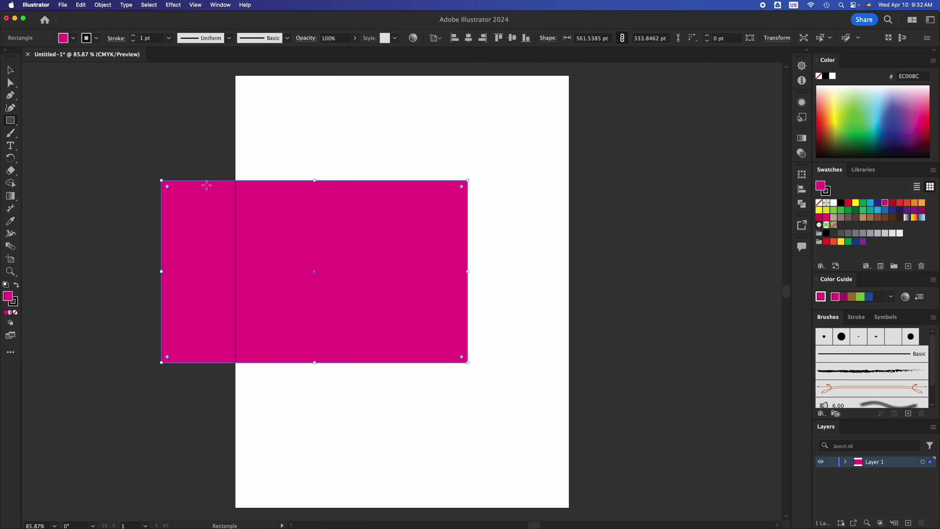
Move the magenta rectangle slightly further beyond the artboard's left edge and deselect it.
{"action": "left_click", "coordinate": [15, 72]}
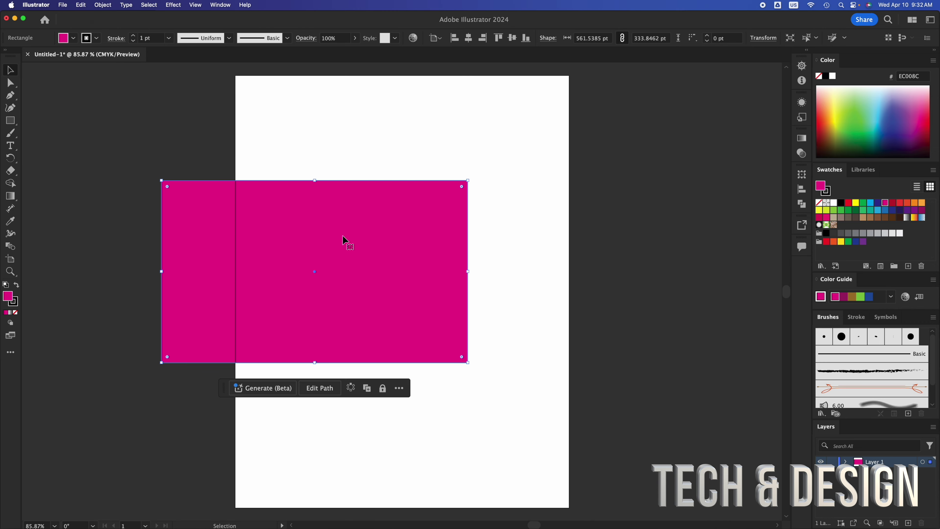
{"action": "left_click_drag", "start_coordinate": [342, 236], "coordinate": [311, 233]}
{"action": "left_click", "coordinate": [274, 106]}
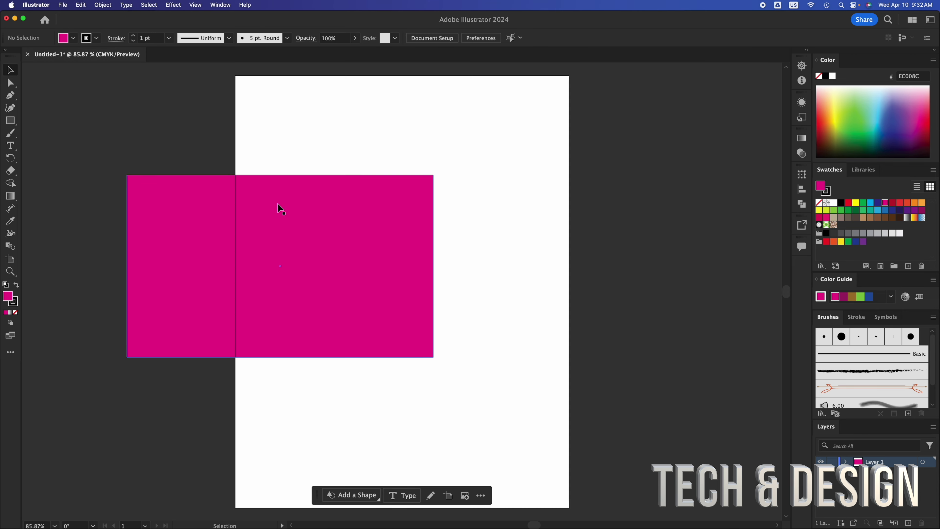
Turn on Trim View to hide the part of the rectangle outside the artboard.
{"action": "left_click", "coordinate": [499, 146]}
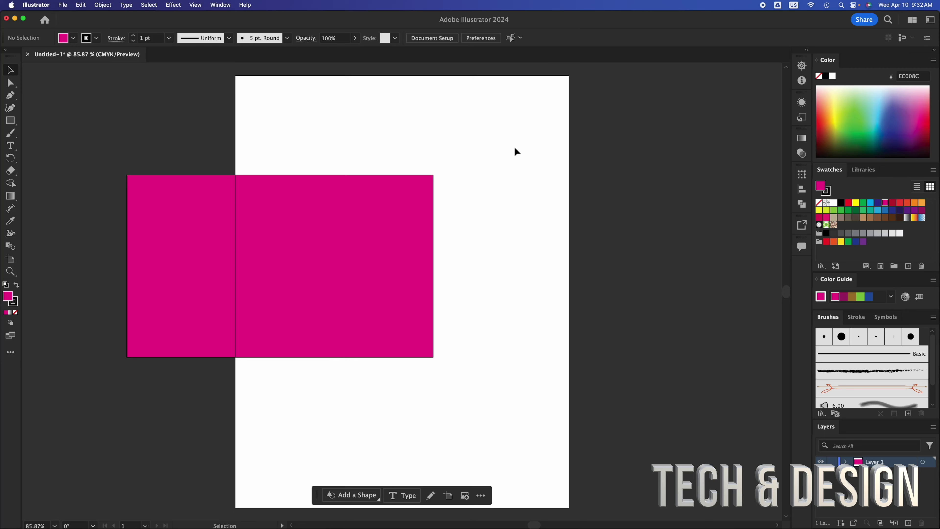
{"action": "key", "text": "super+alt+shift+t"}
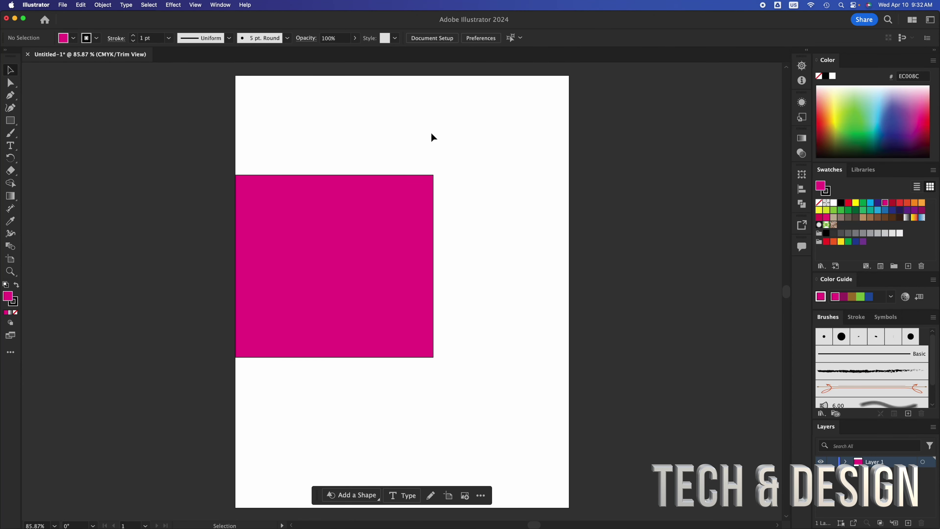
Toggle Trim View off, on and off again to compare the rectangle with and without the part beyond the artboard.
{"action": "key", "text": "super+alt+shift+t"}
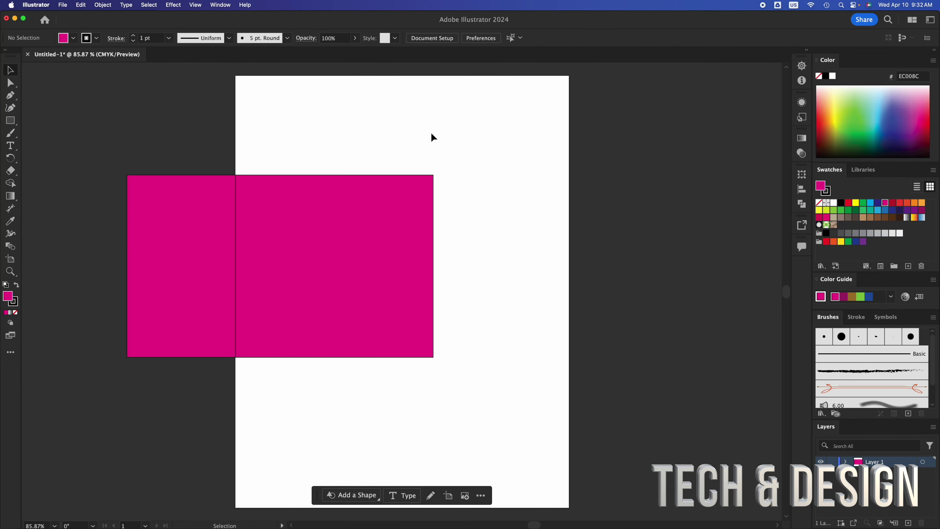
{"action": "left_click", "coordinate": [203, 5]}
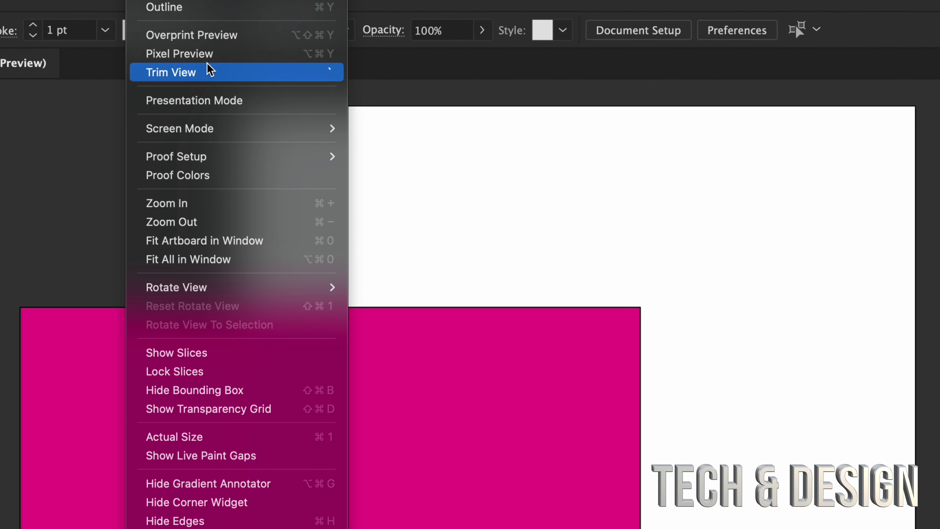
{"action": "left_click", "coordinate": [210, 71]}
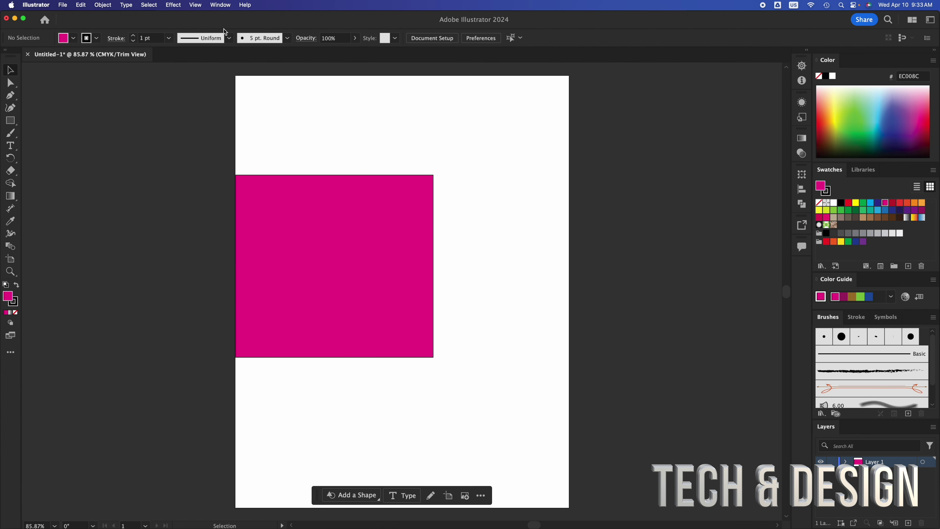
{"action": "left_click", "coordinate": [197, 6]}
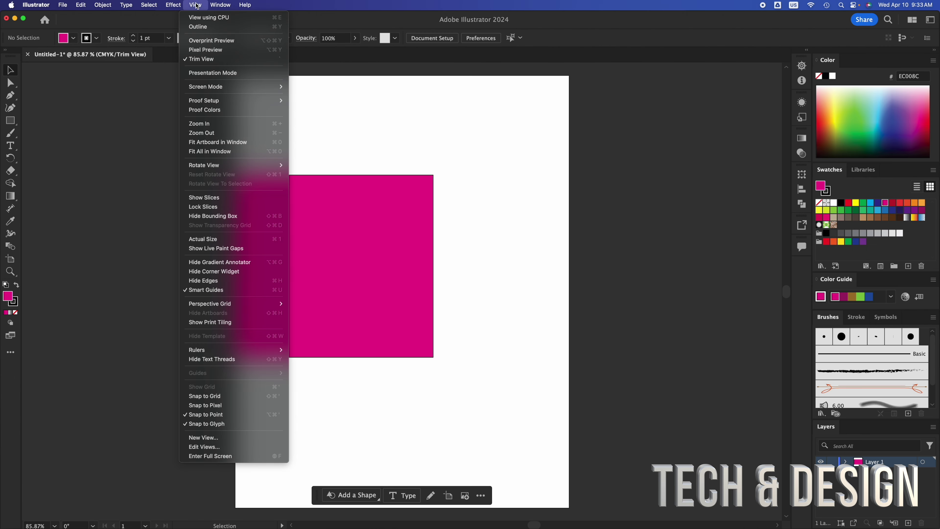
{"action": "left_click", "coordinate": [207, 65]}
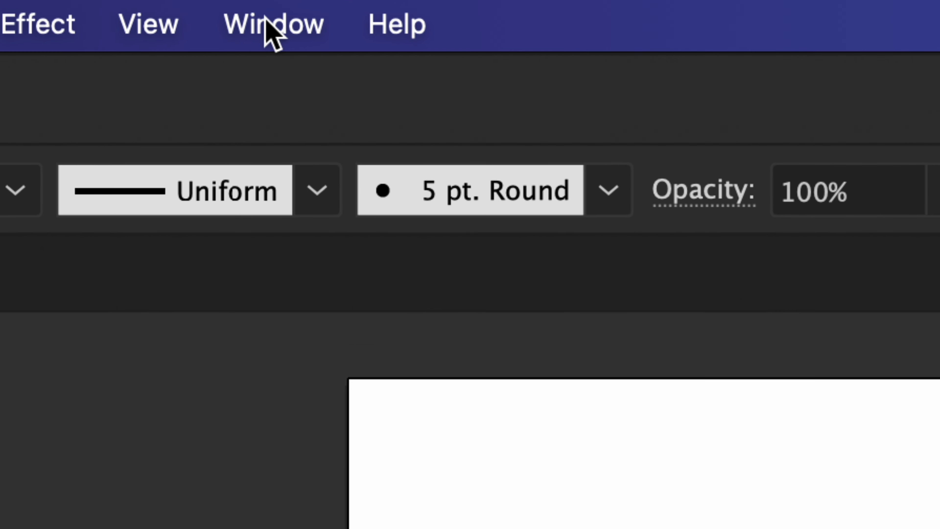
Switch to the Essentials Classic workspace and move the magenta rectangle straight up, still overlapping the artboard's left edge.
{"action": "left_click", "coordinate": [265, 18]}
{"action": "mouse_move", "coordinate": [329, 246]}
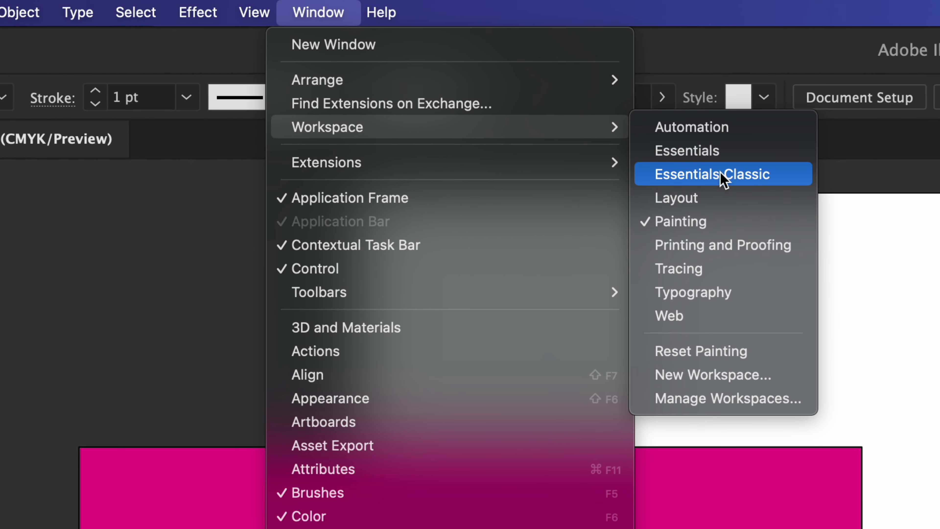
{"action": "left_click", "coordinate": [722, 181]}
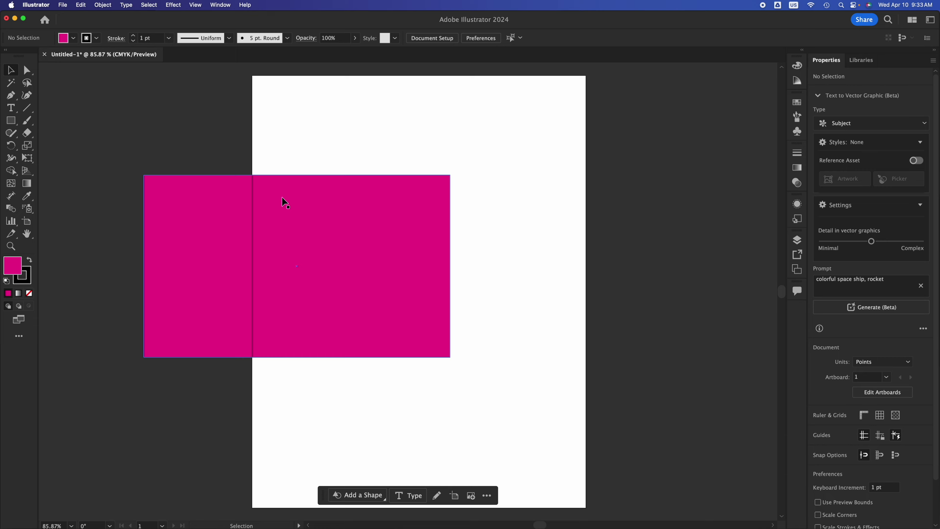
{"action": "left_click", "coordinate": [215, 273]}
{"action": "left_click_drag", "start_coordinate": [216, 274], "coordinate": [264, 227]}
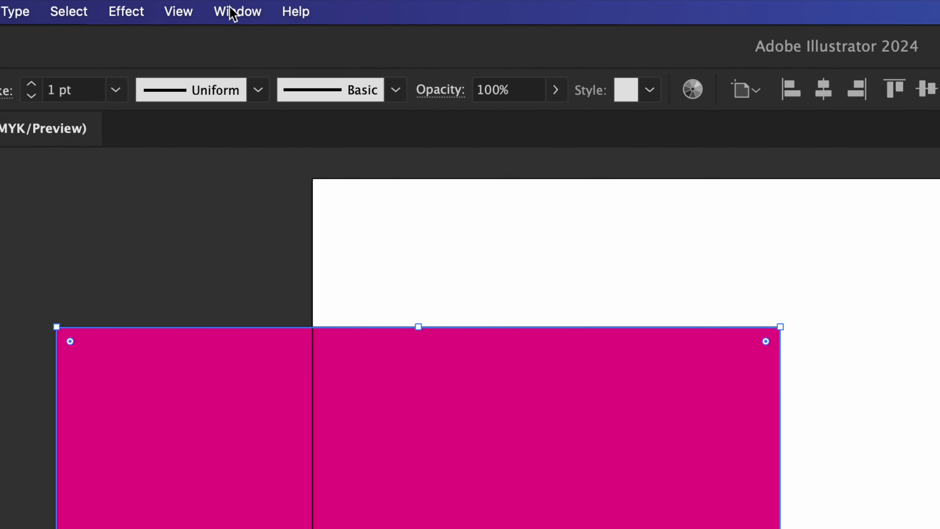
Switch to the Painting workspace to compare its panels and return to the Essentials Classic workspace.
{"action": "left_click", "coordinate": [223, 7]}
{"action": "mouse_move", "coordinate": [342, 79]}
{"action": "left_click", "coordinate": [603, 213]}
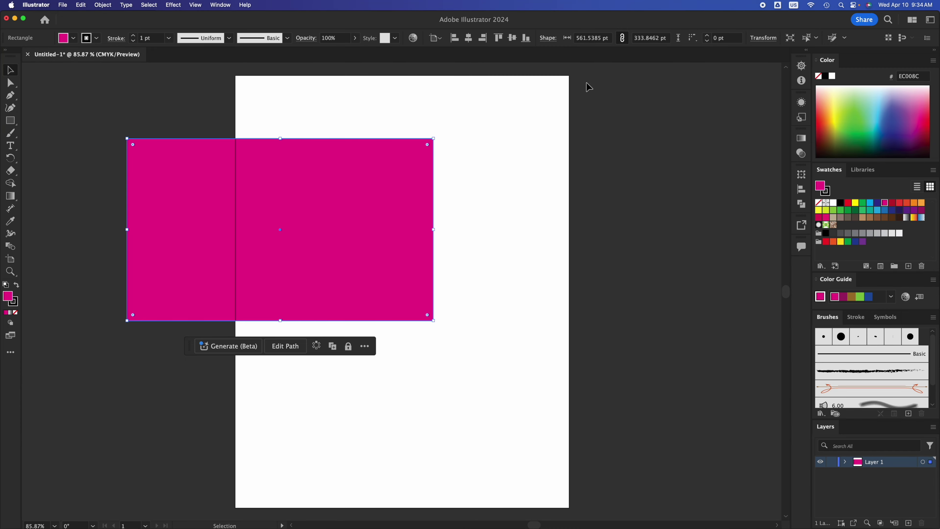
{"action": "left_click", "coordinate": [220, 5]}
{"action": "mouse_move", "coordinate": [314, 49]}
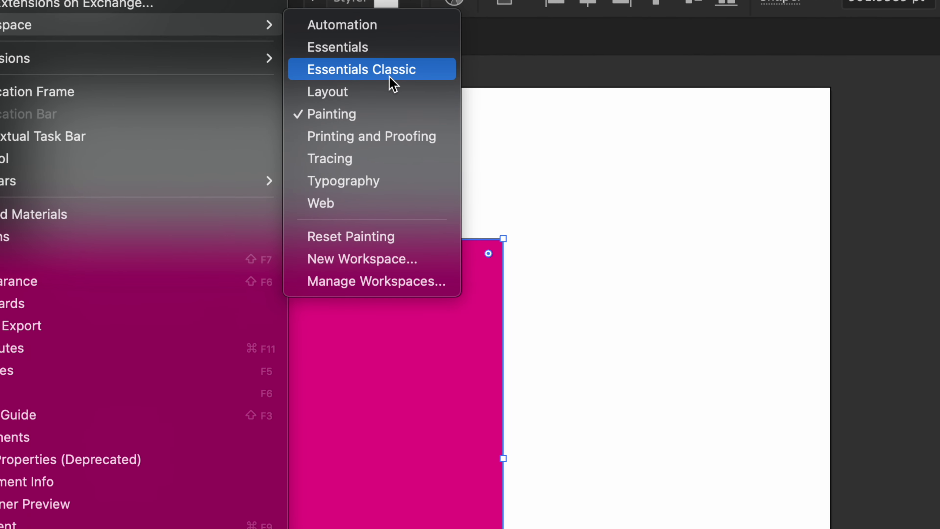
{"action": "left_click", "coordinate": [361, 71]}
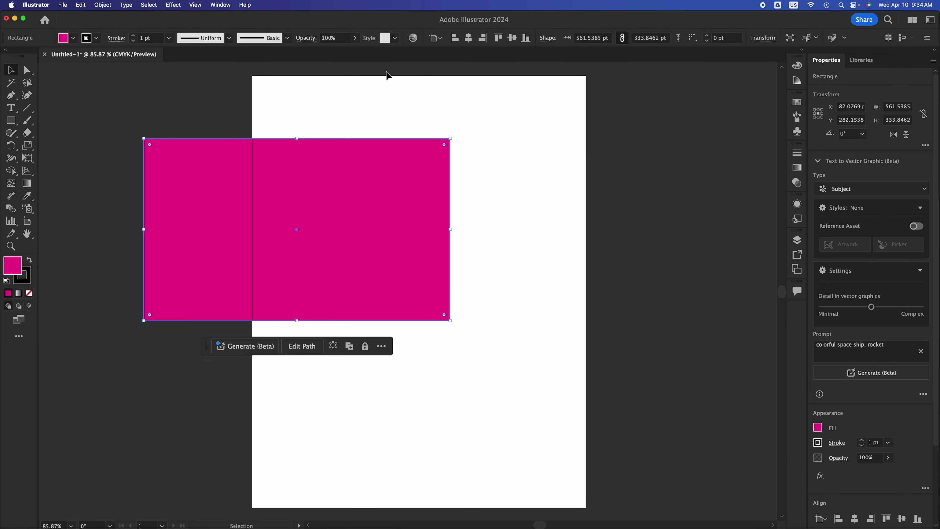
Switch to the basic Essentials workspace and go back to Essentials Classic to compare their tools and panels.
{"action": "left_click", "coordinate": [203, 9]}
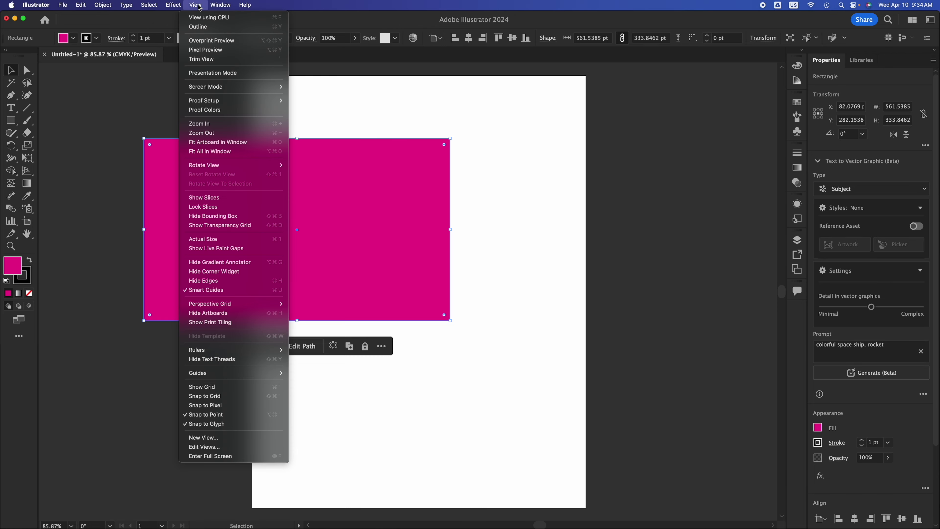
{"action": "mouse_move", "coordinate": [216, 7]}
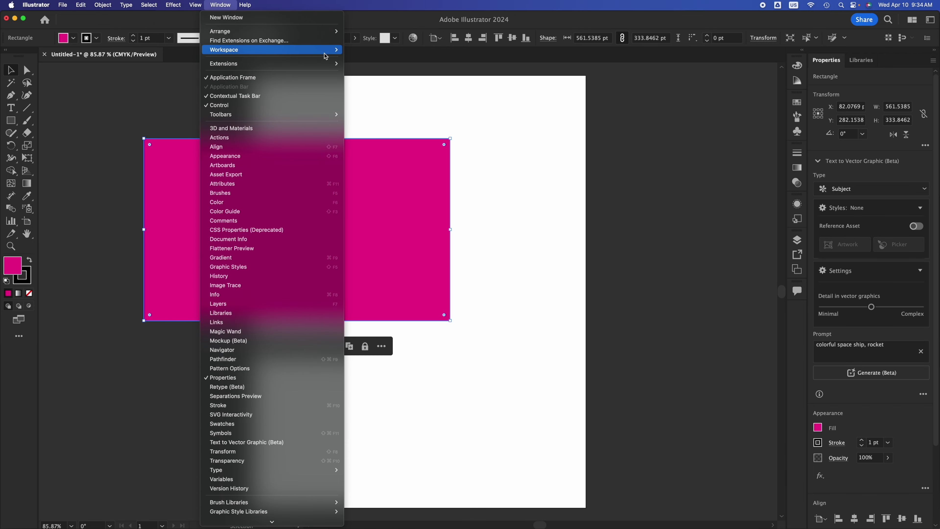
{"action": "left_click", "coordinate": [367, 61]}
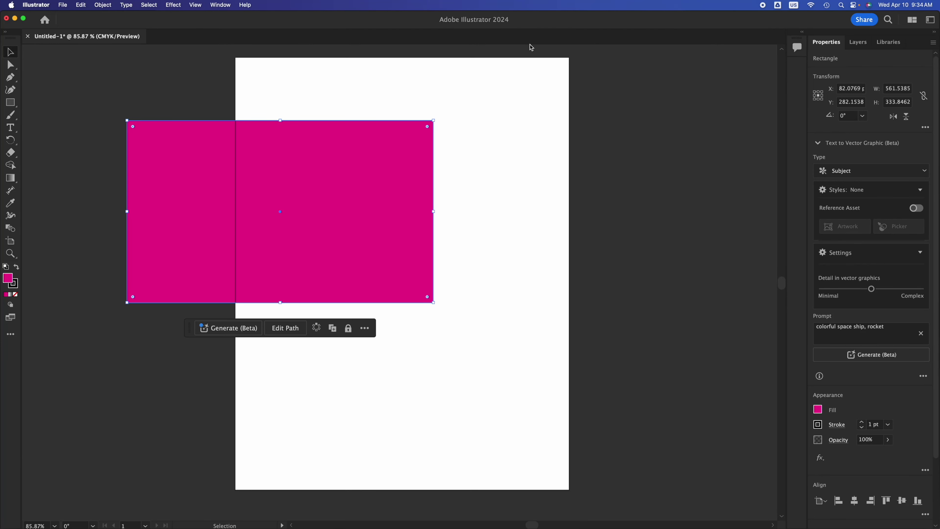
{"action": "left_click", "coordinate": [195, 5]}
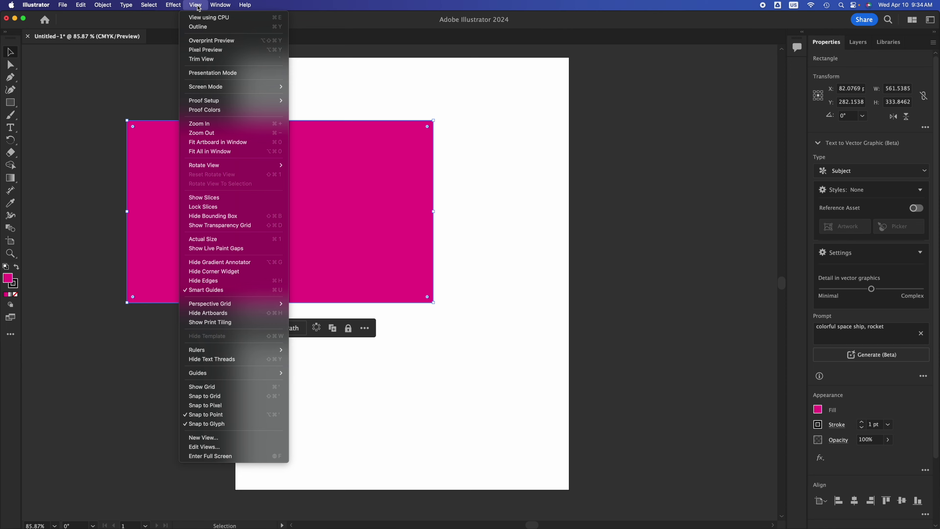
{"action": "mouse_move", "coordinate": [221, 5]}
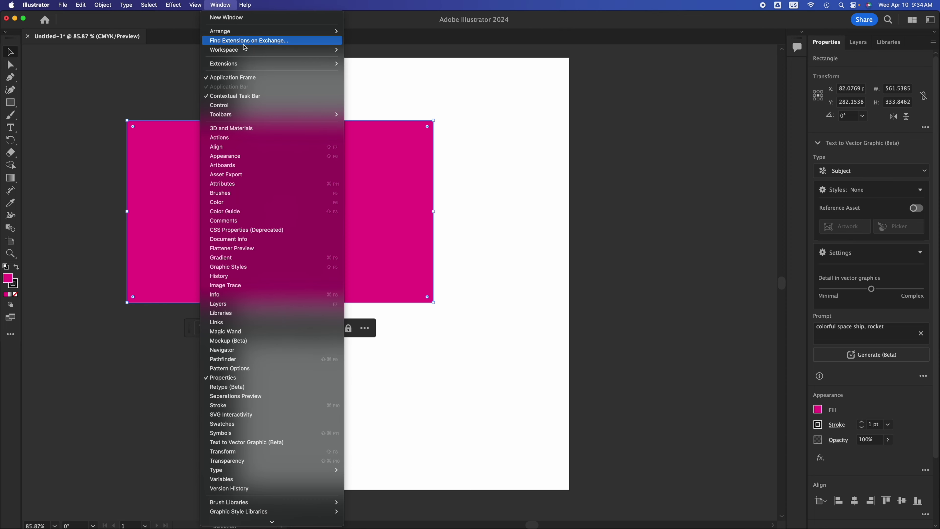
{"action": "mouse_move", "coordinate": [259, 50]}
{"action": "left_click", "coordinate": [395, 68]}
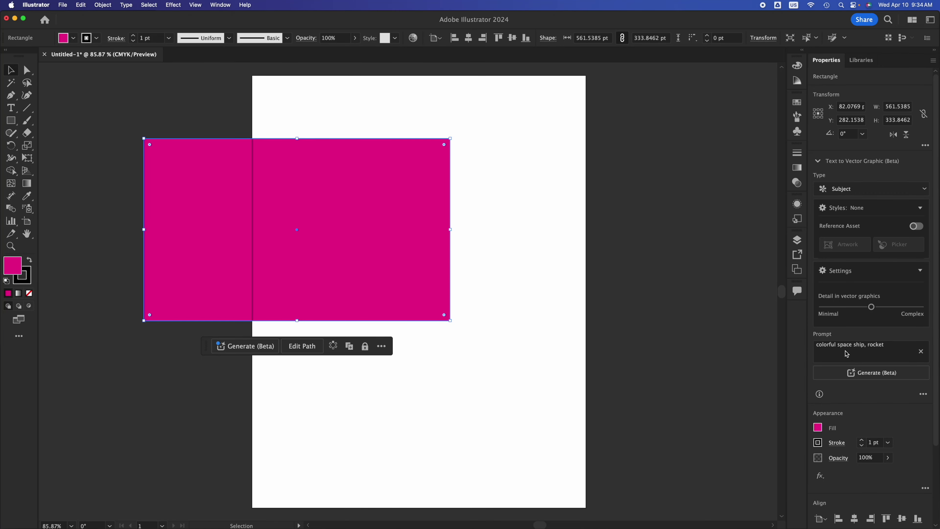
Find Swatches among the available panels, then open the Swatches panel to view its colors and collapse it again.
{"action": "left_click", "coordinate": [221, 5]}
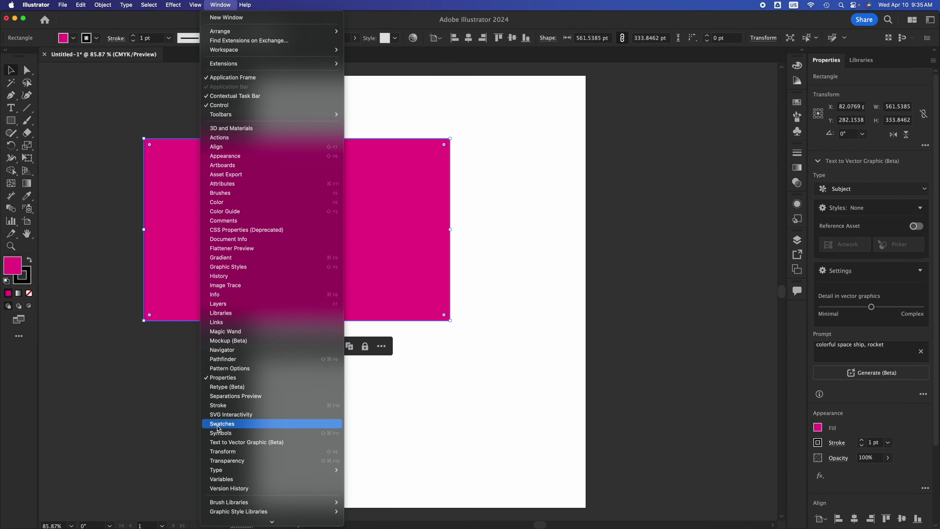
{"action": "left_click", "coordinate": [686, 227]}
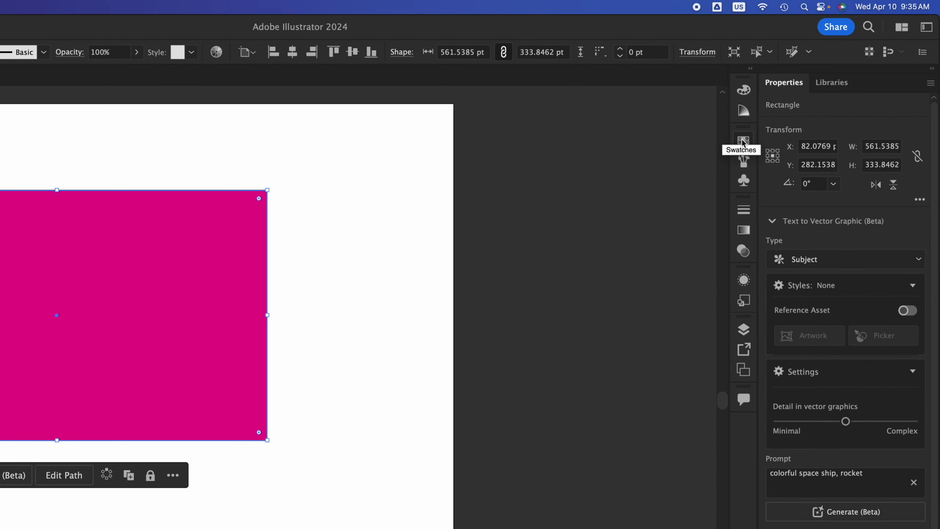
{"action": "left_click", "coordinate": [393, 237]}
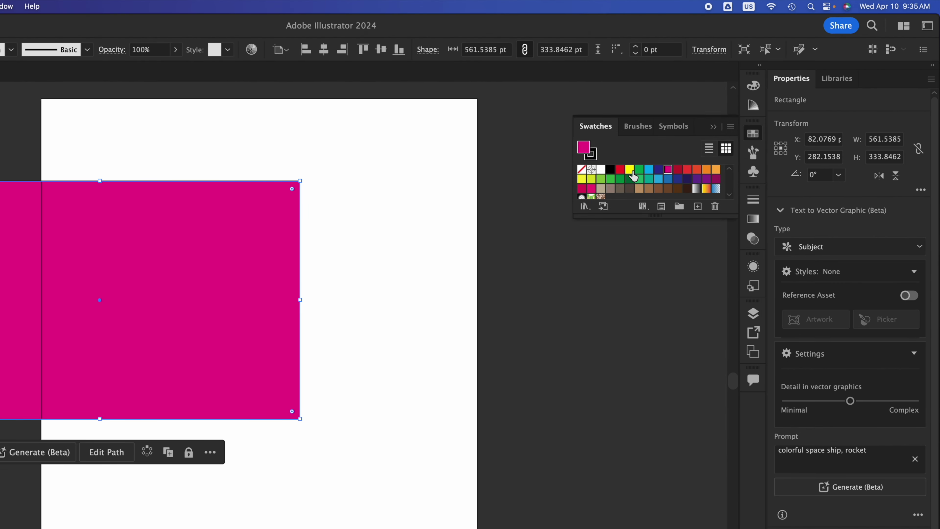
{"action": "left_click", "coordinate": [753, 135]}
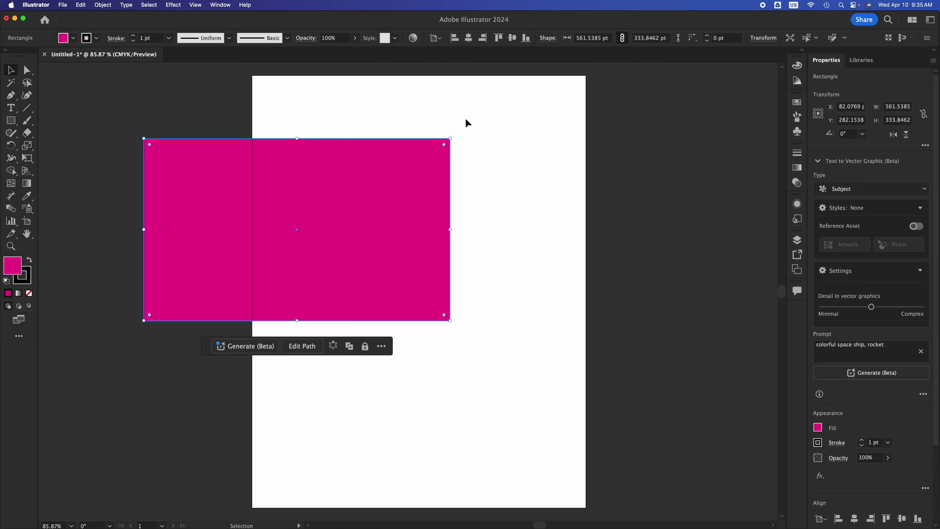
Deselect the rectangle, try the Typography workspace and return to the Essentials Classic workspace.
{"action": "left_click", "coordinate": [424, 90]}
{"action": "left_click", "coordinate": [221, 5]}
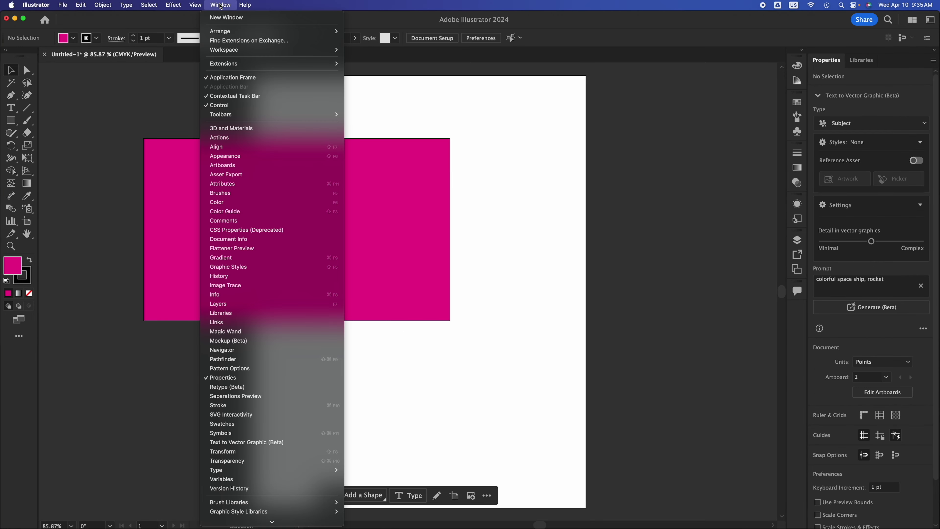
{"action": "mouse_move", "coordinate": [259, 50]}
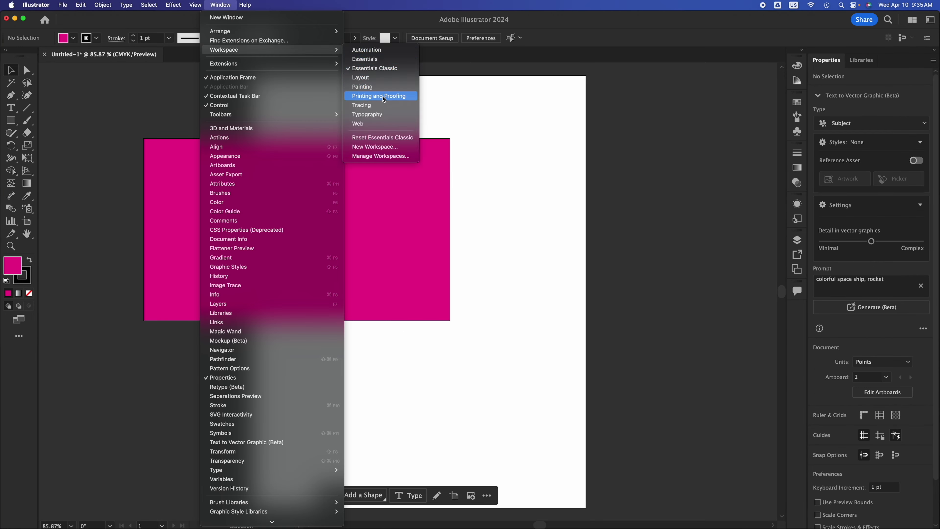
{"action": "left_click", "coordinate": [366, 115]}
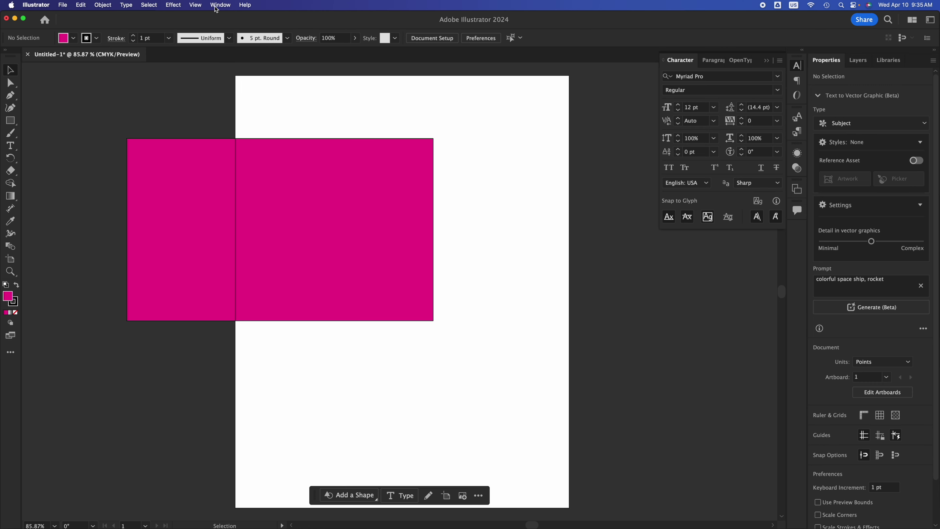
{"action": "left_click", "coordinate": [219, 5]}
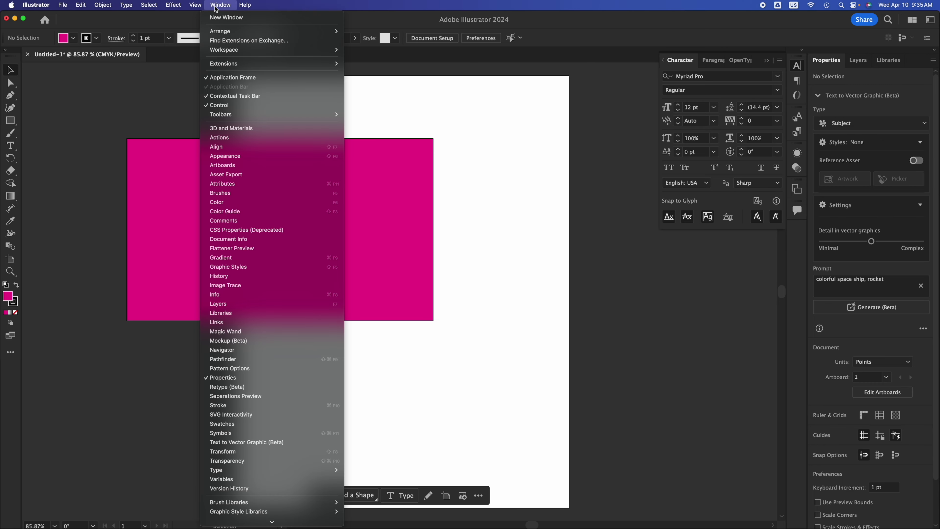
{"action": "mouse_move", "coordinate": [334, 50]}
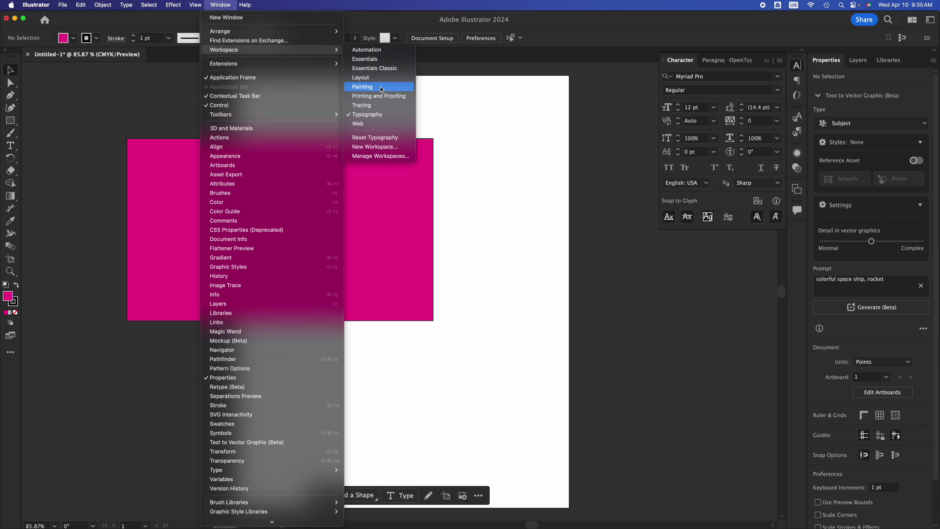
{"action": "left_click", "coordinate": [384, 70]}
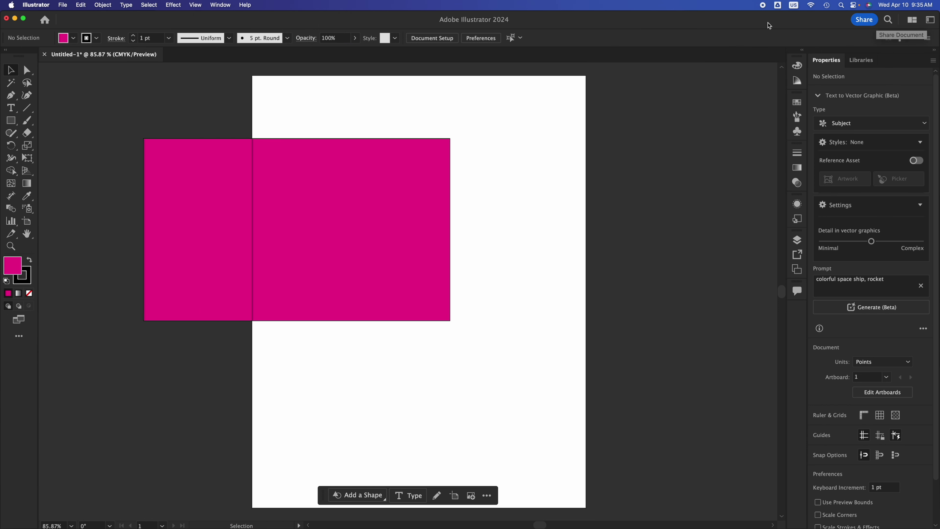
Examine the list of available workspaces in the workspace switcher and close it without changing the workspace.
{"action": "left_click", "coordinate": [221, 5]}
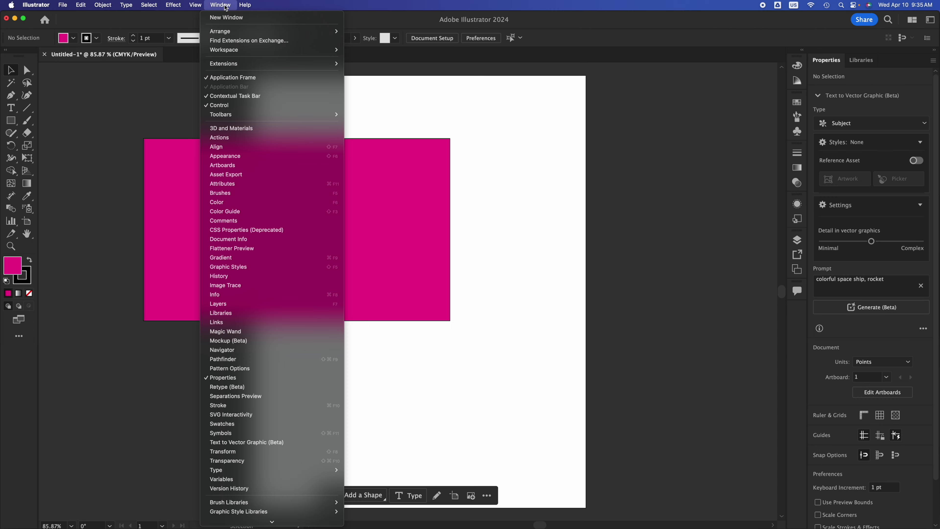
{"action": "mouse_move", "coordinate": [245, 5]}
{"action": "left_click", "coordinate": [655, 21]}
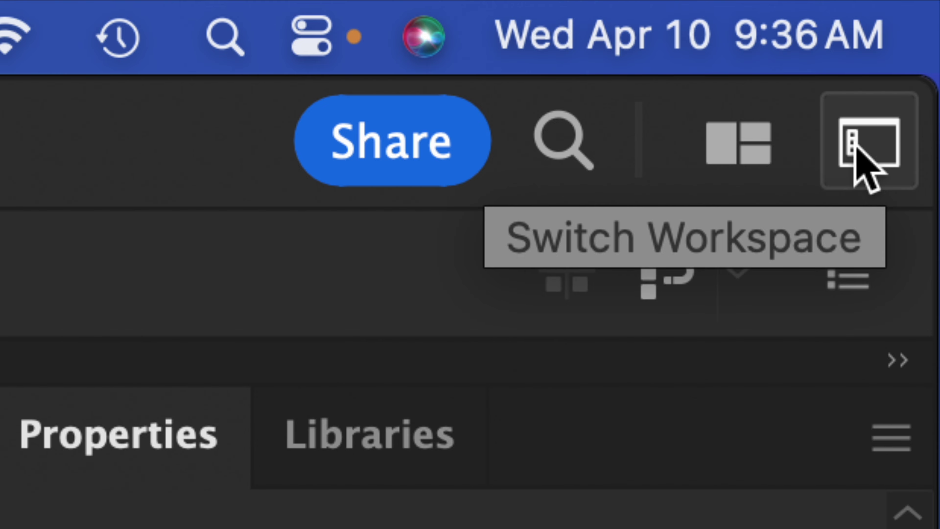
{"action": "left_click", "coordinate": [862, 167]}
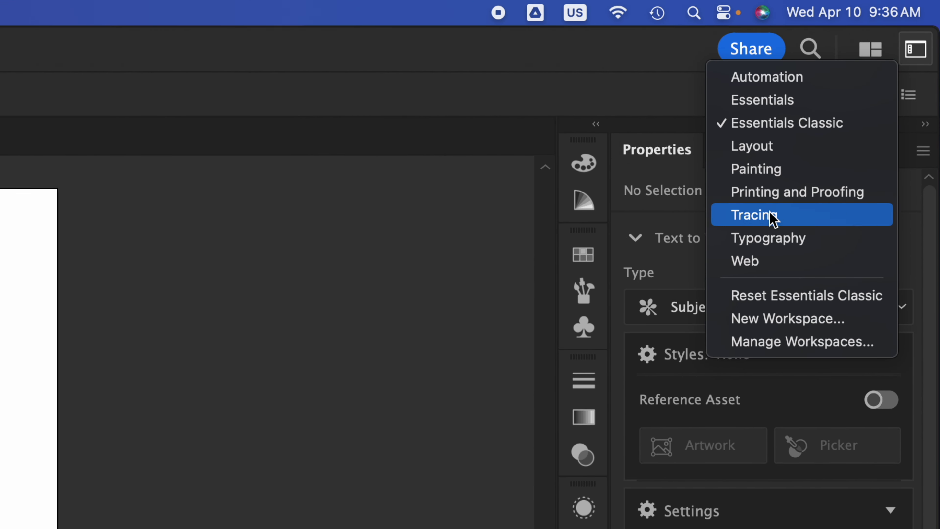
{"action": "left_click", "coordinate": [603, 86]}
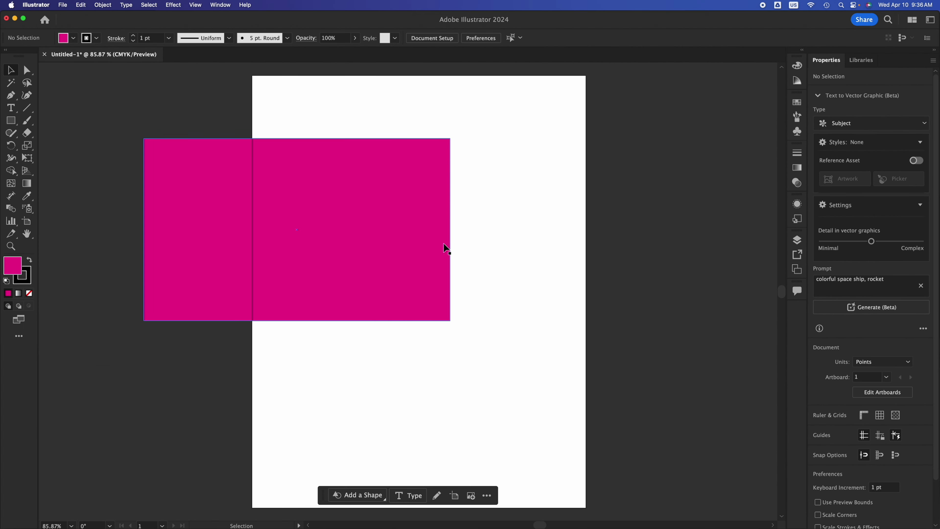
Deselect the rectangle and use the Artboard tool to resize Artboard 1 from its upper-right corner to about 791 x 464 pt.
{"action": "left_click", "coordinate": [435, 244]}
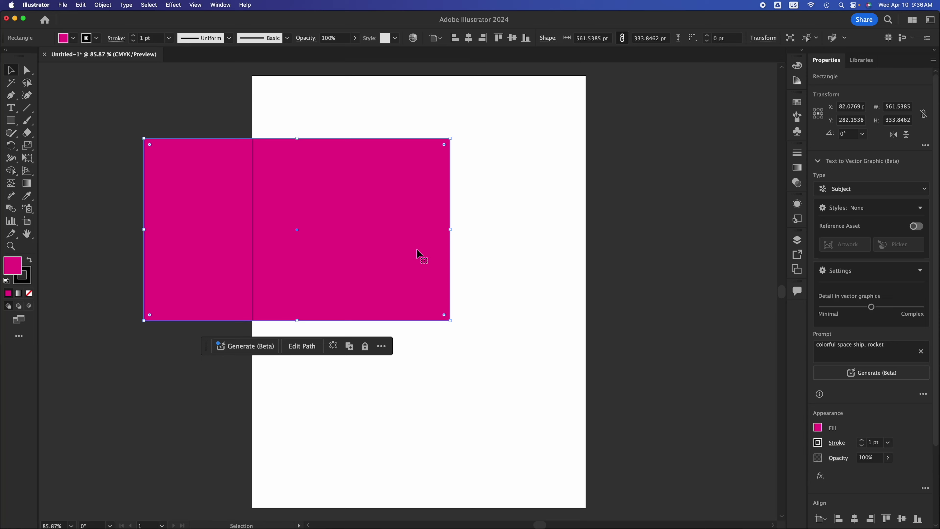
{"action": "left_click", "coordinate": [321, 95]}
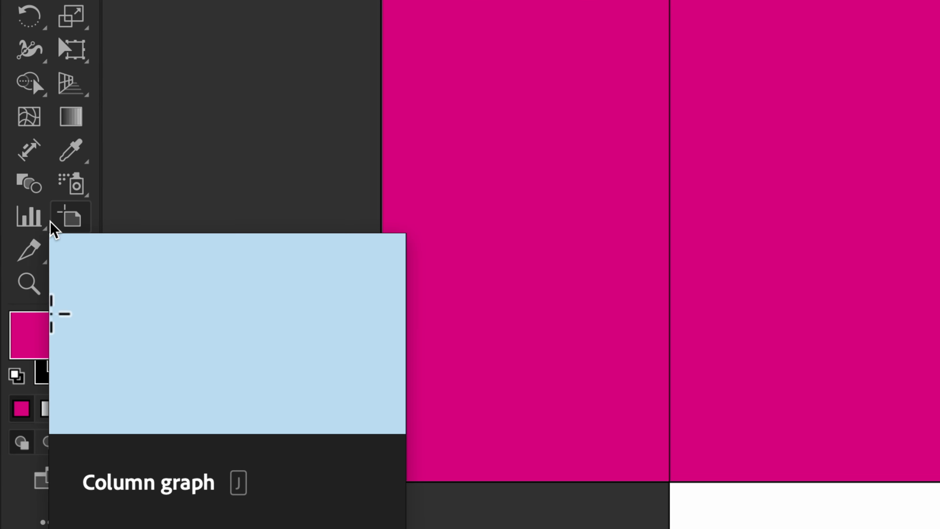
{"action": "left_click", "coordinate": [74, 220]}
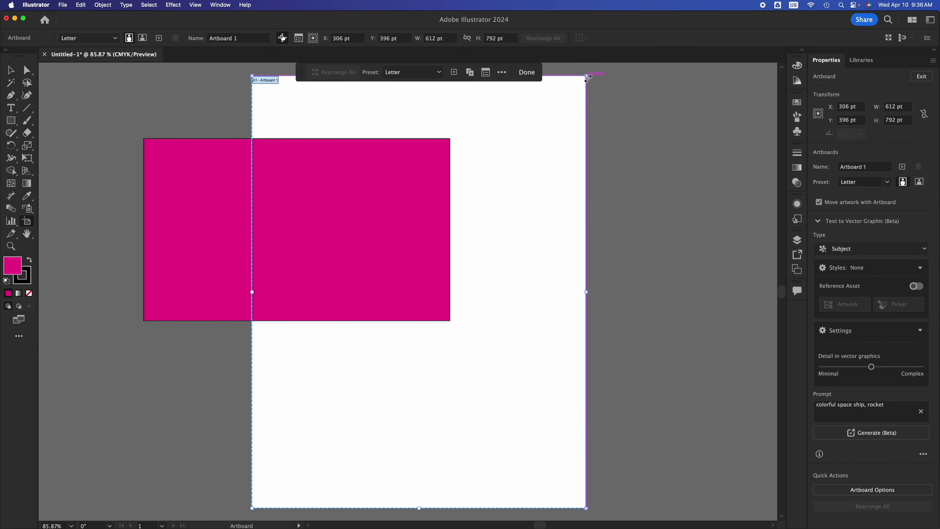
{"action": "left_click_drag", "start_coordinate": [586, 77], "coordinate": [684, 255]}
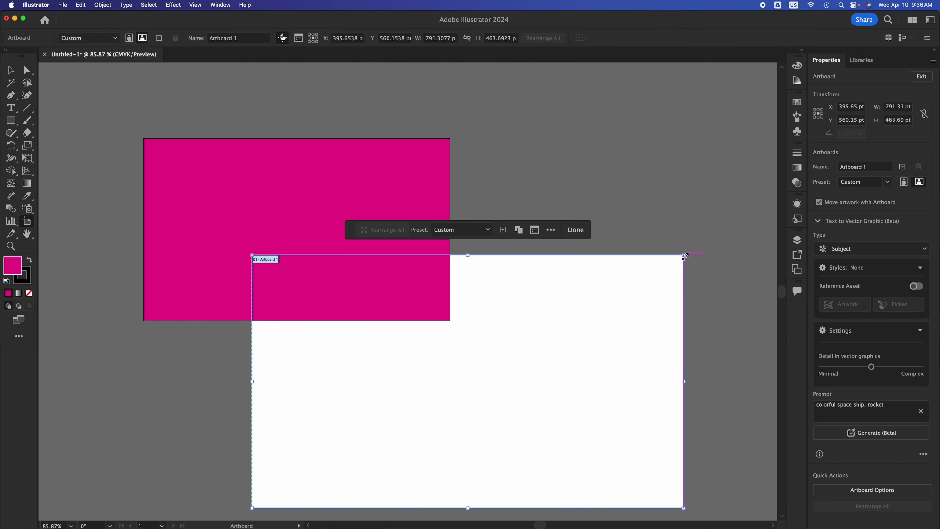
Shrink Artboard 1 from its upper-right corner to about 668 x 404 pt and move it to about X 78, Y 413 pt.
{"action": "left_click_drag", "start_coordinate": [516, 343], "coordinate": [457, 259]}
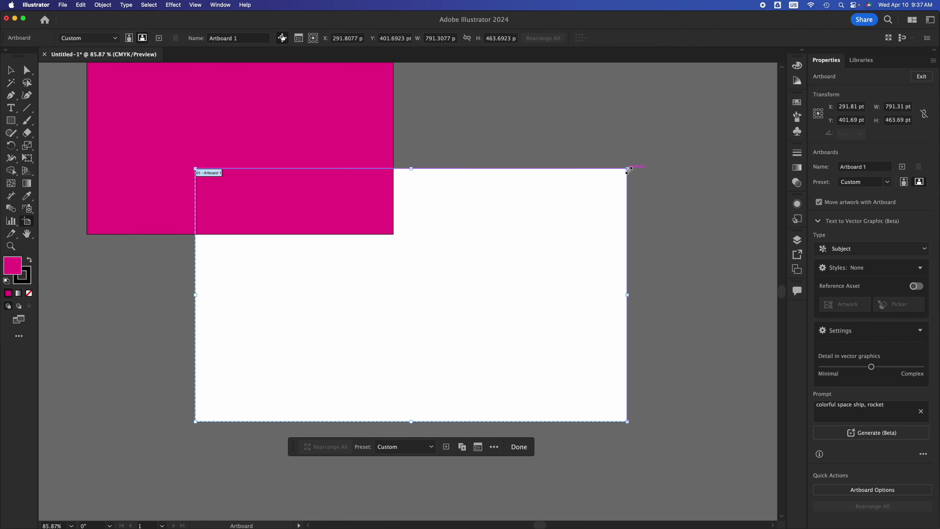
{"action": "left_click_drag", "start_coordinate": [628, 169], "coordinate": [561, 202]}
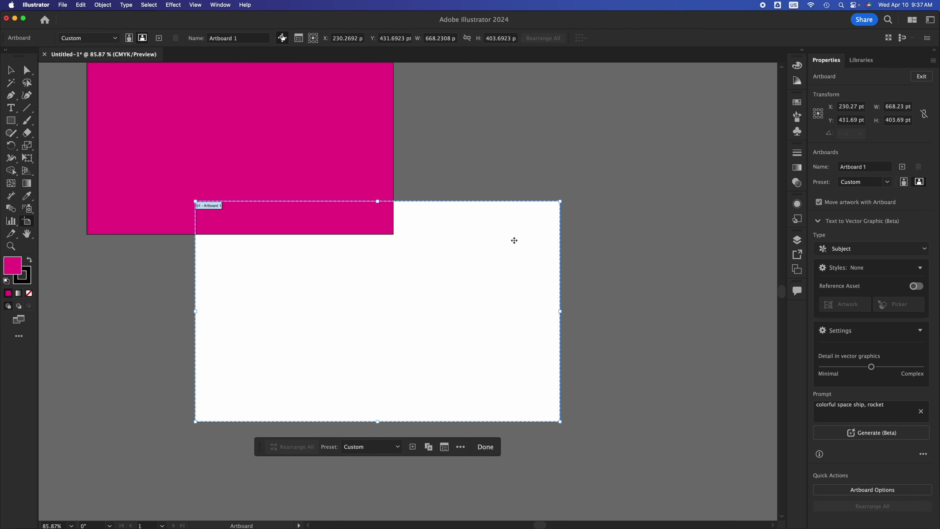
{"action": "left_click_drag", "start_coordinate": [474, 265], "coordinate": [391, 255]}
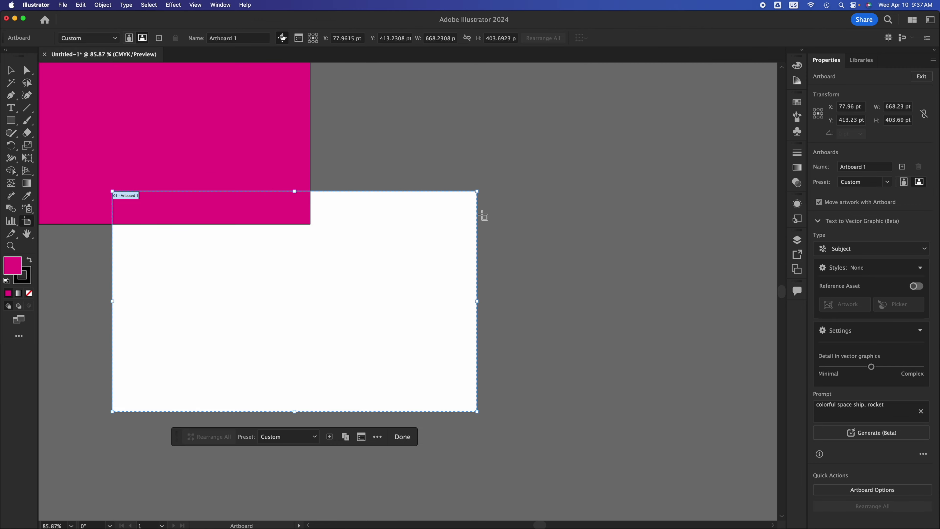
Draw a second artboard of about 484 x 404 pt beside Artboard 1 and two small artboards above them, then select the magenta rectangle.
{"action": "left_click_drag", "start_coordinate": [490, 191], "coordinate": [755, 411]}
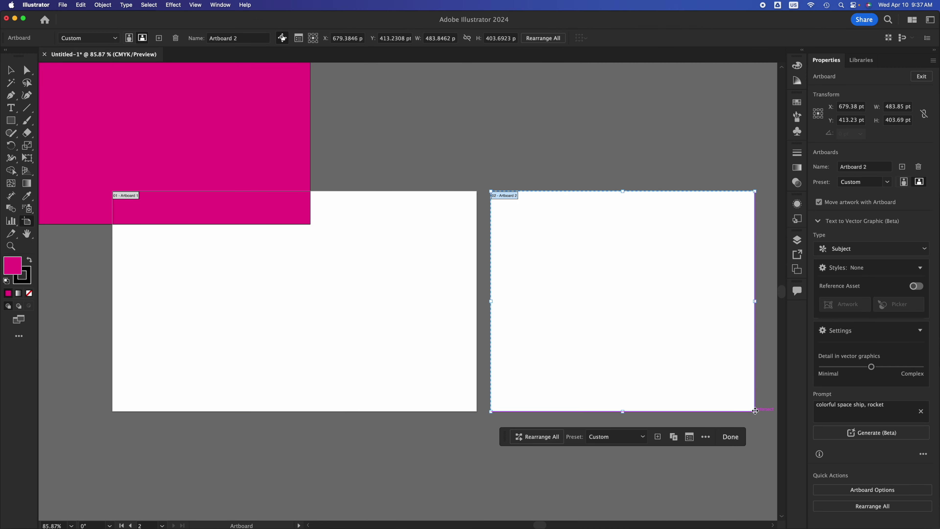
{"action": "left_click_drag", "start_coordinate": [418, 99], "coordinate": [492, 160]}
{"action": "left_click_drag", "start_coordinate": [534, 96], "coordinate": [612, 170]}
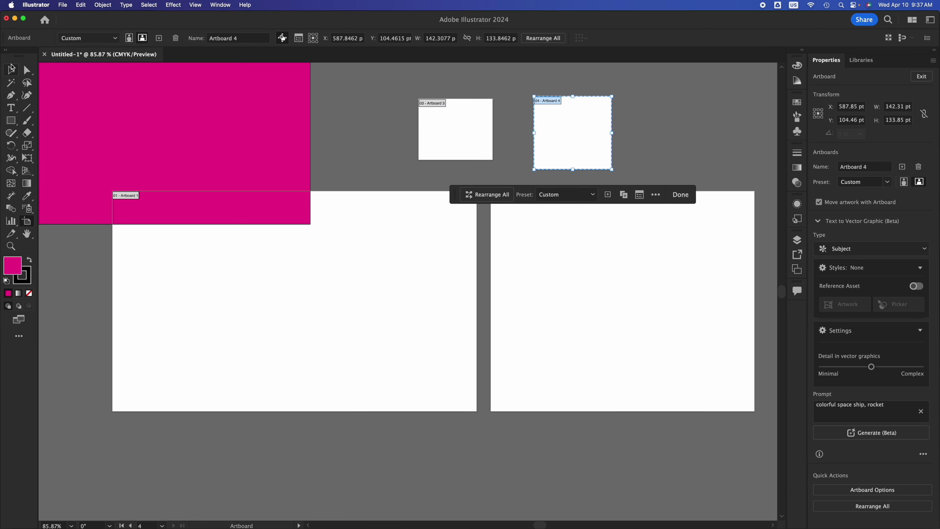
{"action": "left_click", "coordinate": [12, 69]}
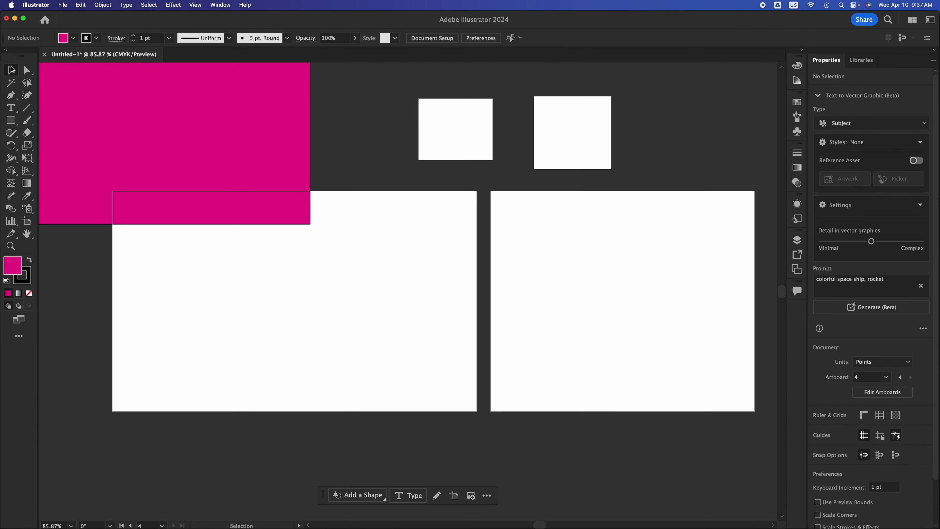
{"action": "left_click", "coordinate": [195, 164]}
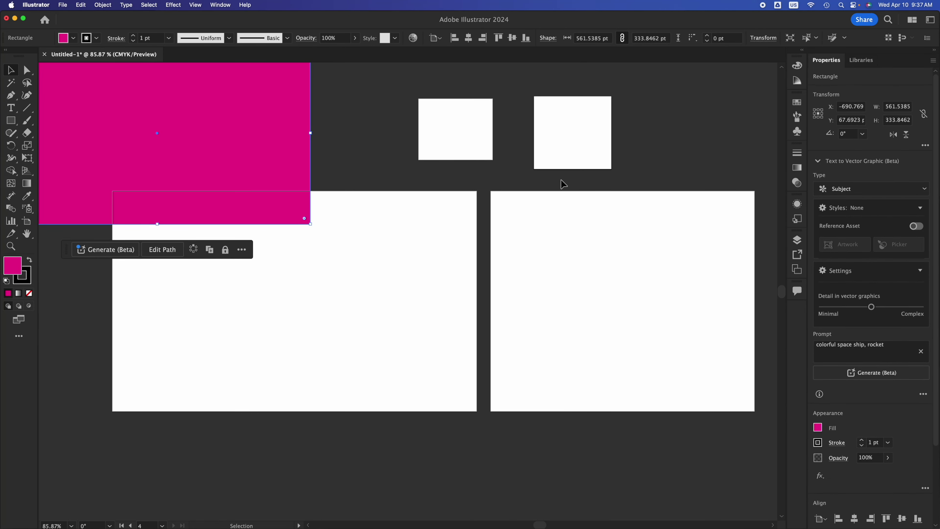
Delete the two small artboards above the large ones and return to the Selection tool.
{"action": "left_click", "coordinate": [27, 222]}
{"action": "left_click", "coordinate": [447, 130]}
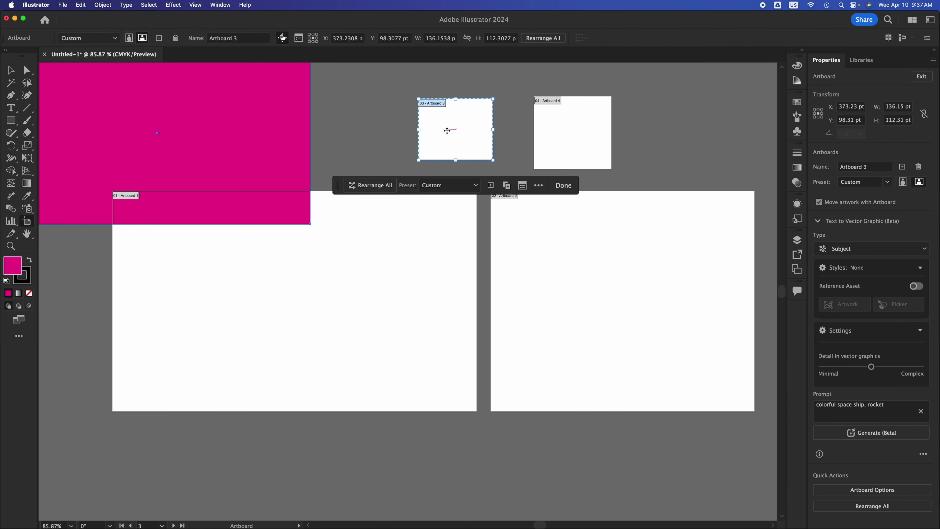
{"action": "key", "text": "Delete"}
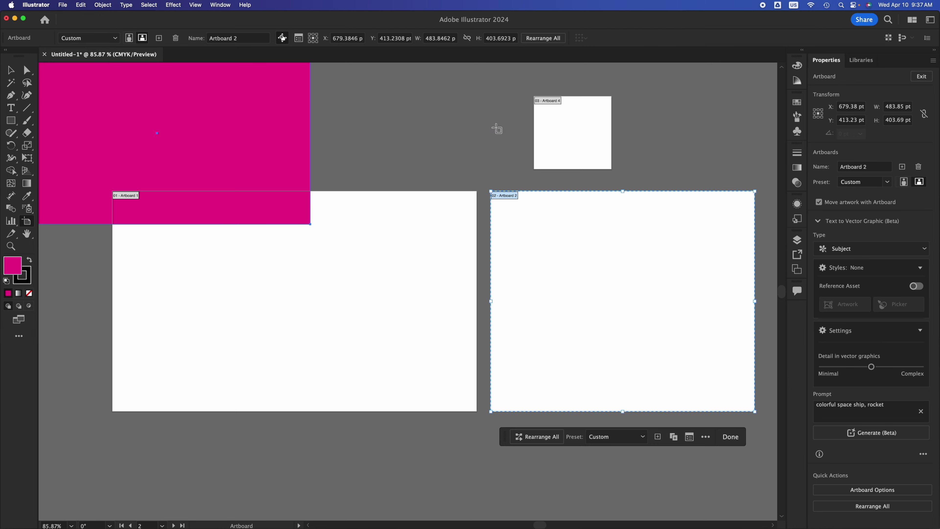
{"action": "left_click", "coordinate": [560, 126]}
{"action": "key", "text": "Delete"}
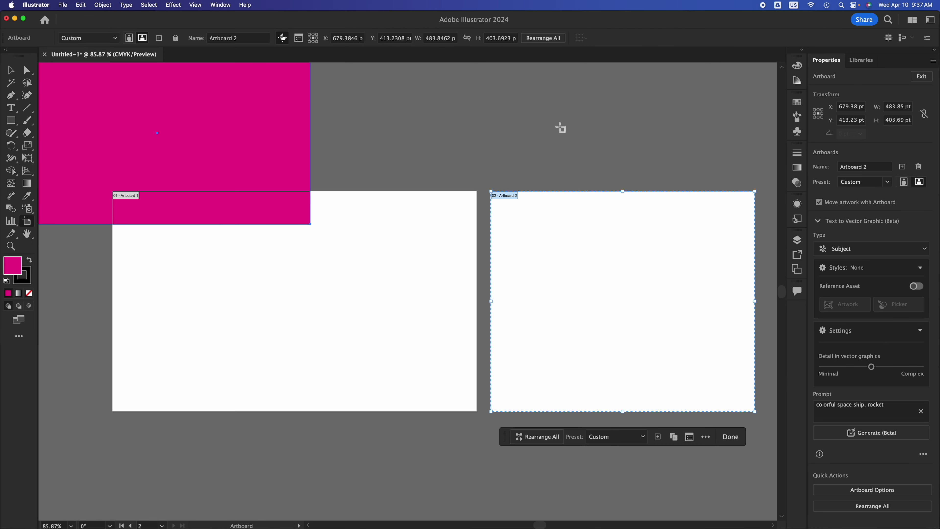
{"action": "left_click", "coordinate": [11, 70]}
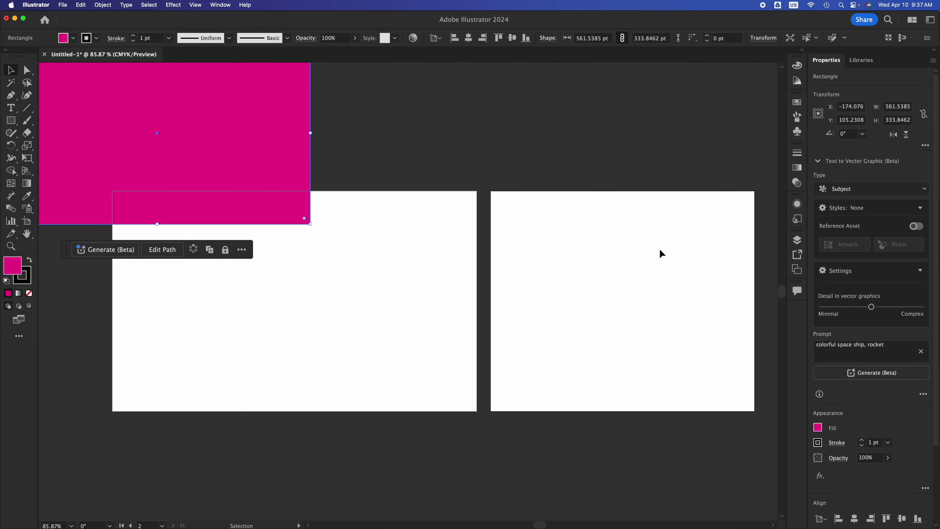
Move the magenta rectangle fully inside Artboard 1, to about X 353, Y 197 pt.
{"action": "scroll", "coordinate": [660, 250], "scroll_direction": "right", "scroll_amount": 2}
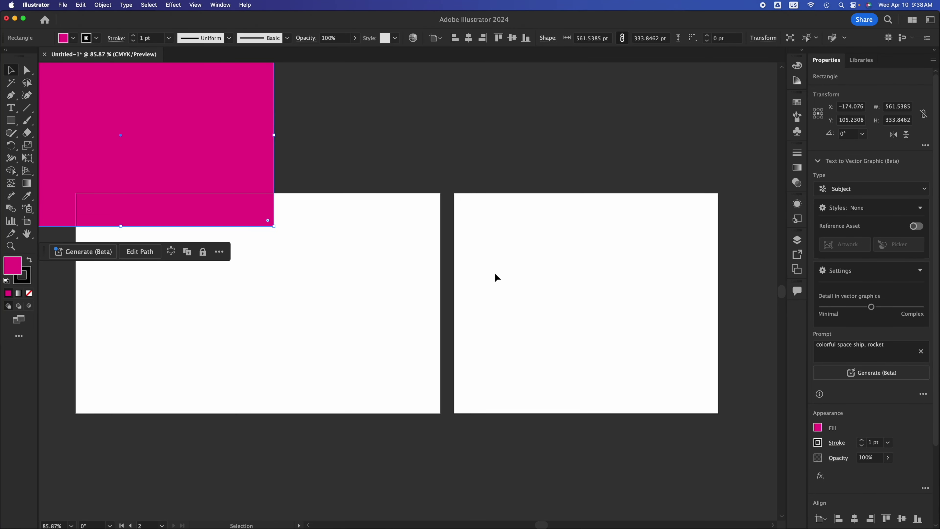
{"action": "left_click_drag", "start_coordinate": [158, 143], "coordinate": [302, 307]}
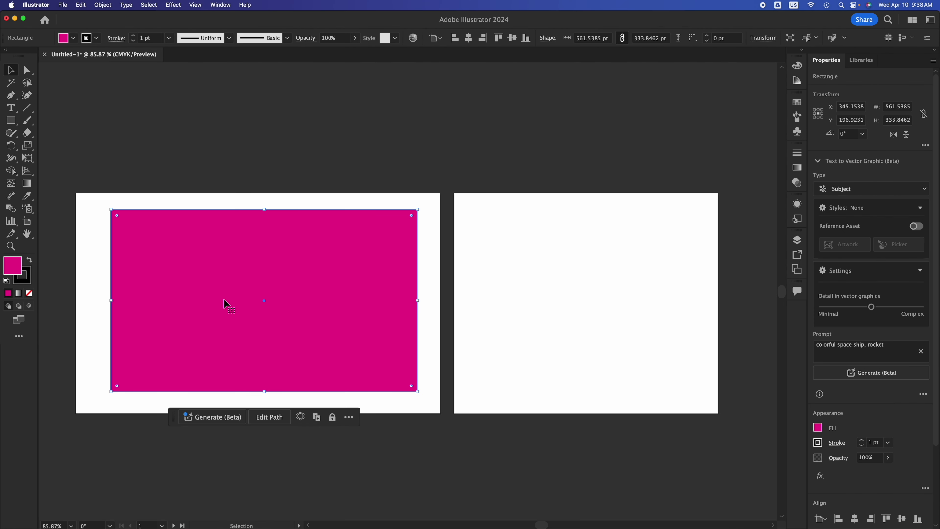
{"action": "mouse_move", "coordinate": [251, 311]}
{"action": "left_mouse_down"}
{"action": "mouse_move", "coordinate": [260, 302]}
{"action": "mouse_move", "coordinate": [258, 315]}
{"action": "left_mouse_up"}
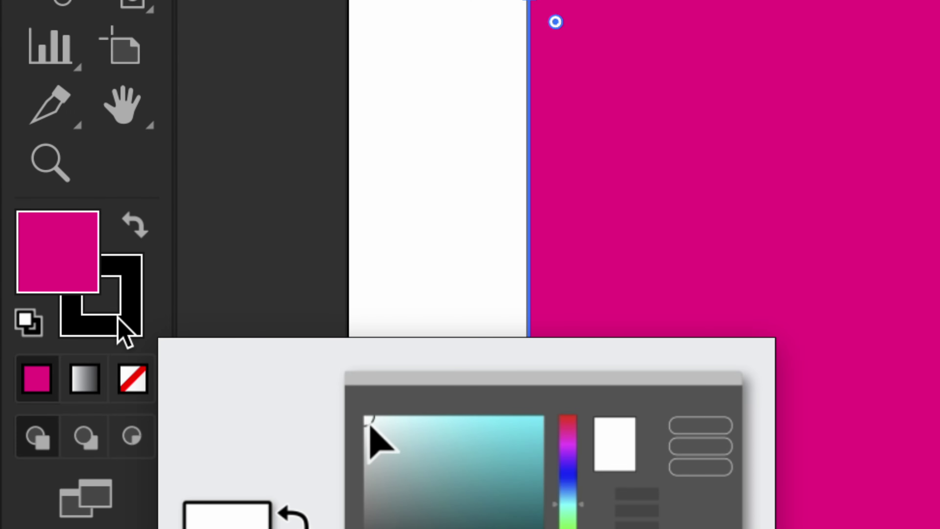
Remove the magenta rectangle's stroke, make the fill active again and deselect the rectangle.
{"action": "left_click", "coordinate": [122, 329]}
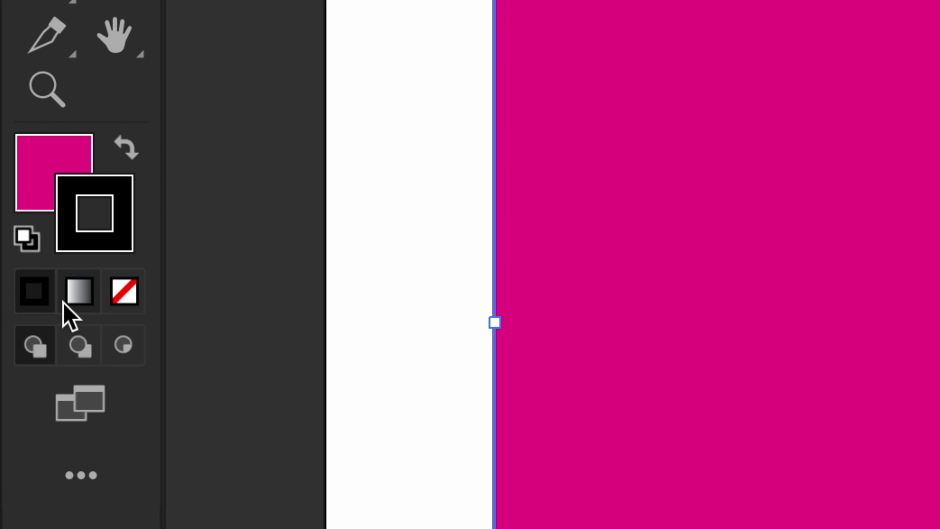
{"action": "left_click", "coordinate": [124, 296]}
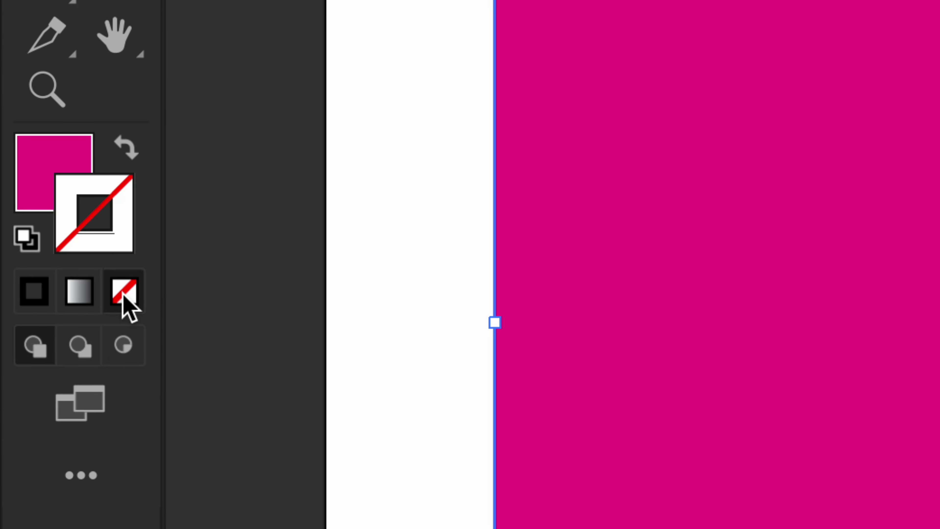
{"action": "left_click", "coordinate": [74, 158]}
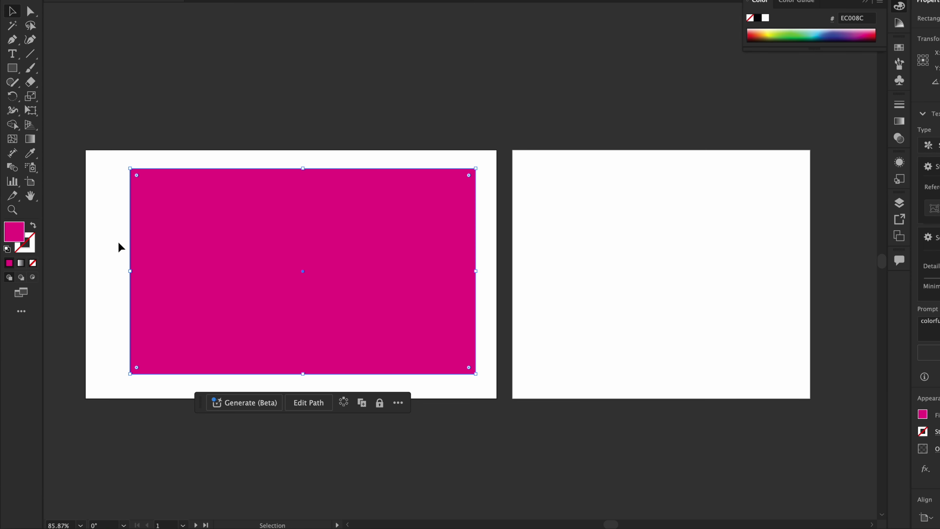
{"action": "left_click", "coordinate": [116, 244]}
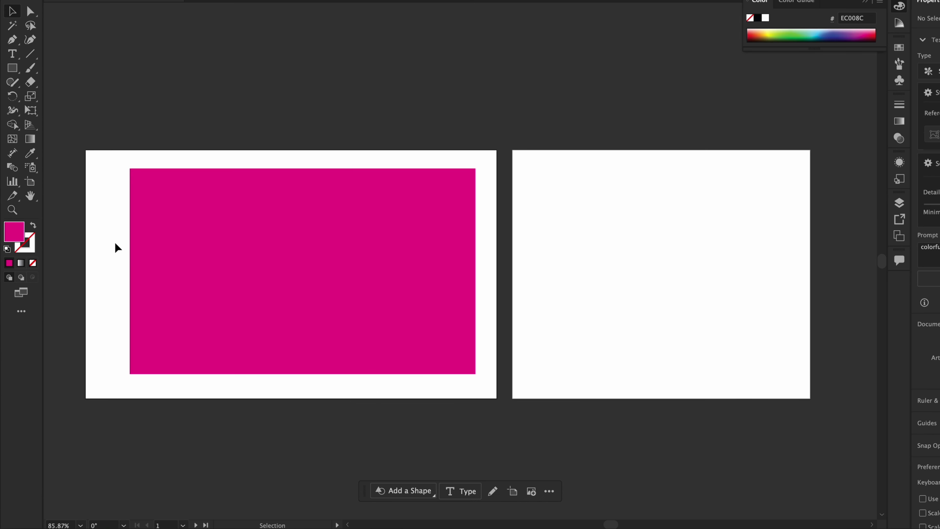
{"action": "left_click", "coordinate": [188, 236]}
{"action": "left_click", "coordinate": [123, 218]}
Give the magenta rectangle a bright red stroke, #F90606, using the Color Picker, and deselect it.
{"action": "left_click", "coordinate": [163, 219]}
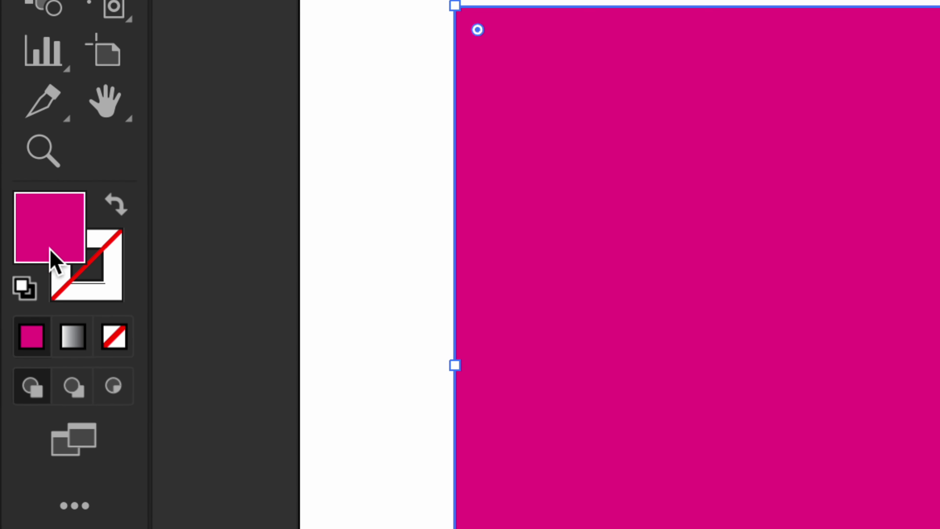
{"action": "double_click", "coordinate": [41, 253]}
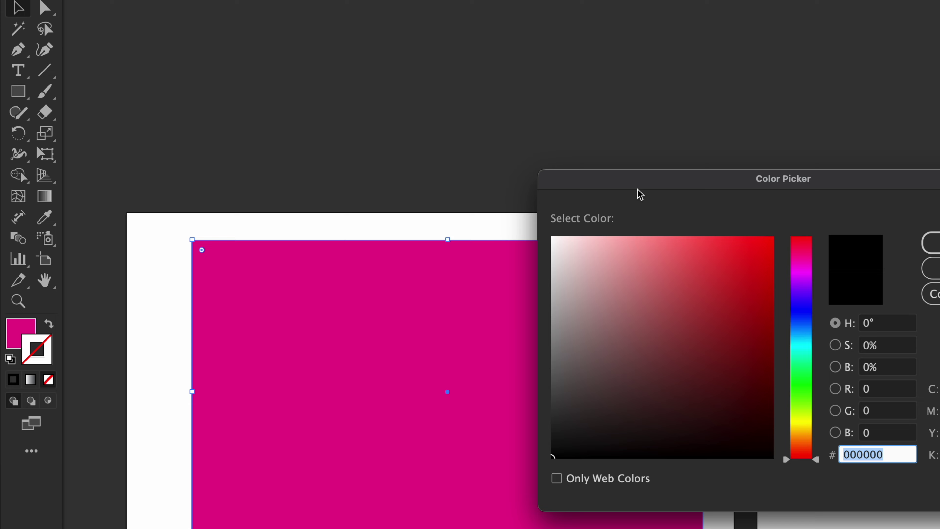
{"action": "left_click_drag", "start_coordinate": [640, 188], "coordinate": [269, 88]}
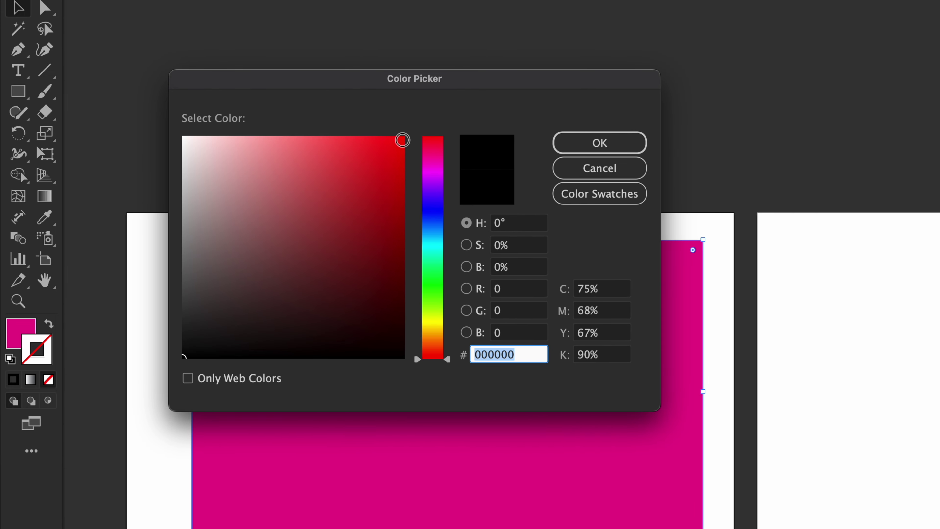
{"action": "left_click", "coordinate": [401, 137]}
{"action": "left_click", "coordinate": [592, 143]}
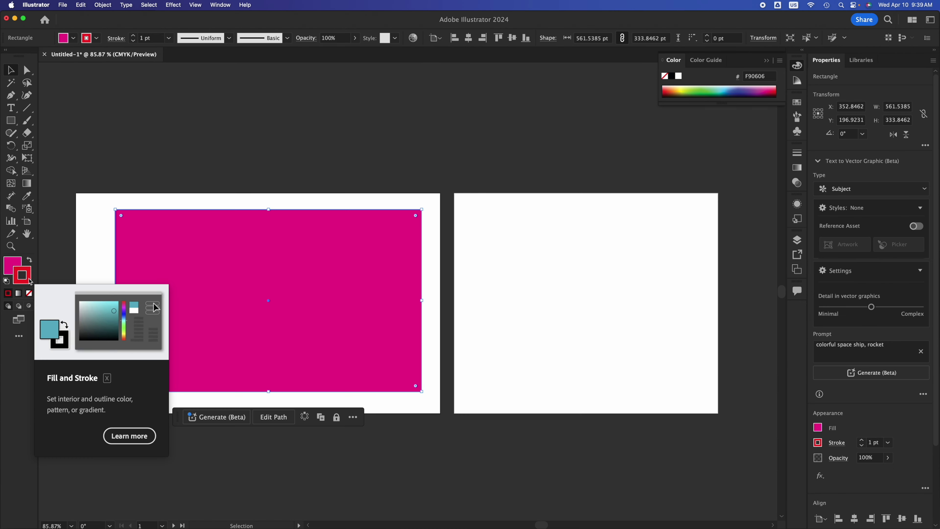
{"action": "left_click", "coordinate": [154, 204]}
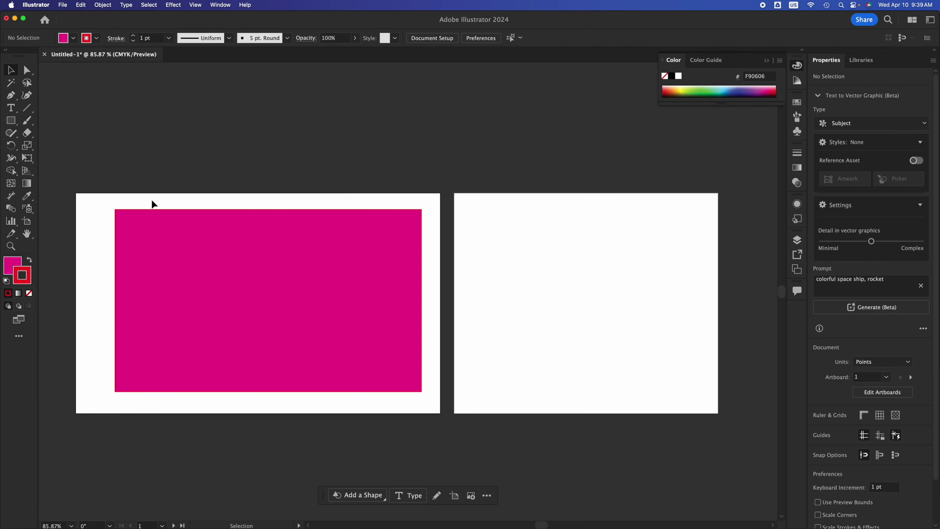
Try stroke weights of 100 pt and 8 pt on the magenta rectangle, then set the weight to 18 pt.
{"action": "left_click", "coordinate": [280, 267]}
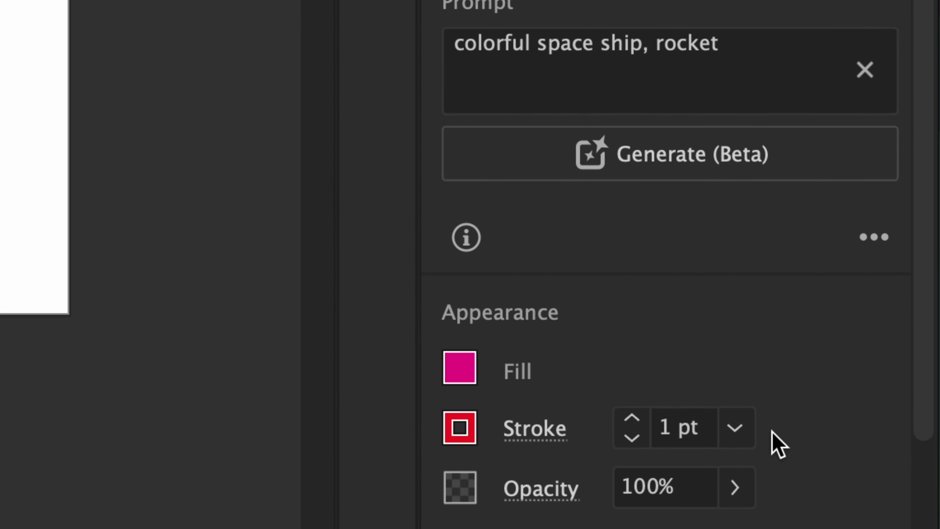
{"action": "left_click", "coordinate": [734, 428]}
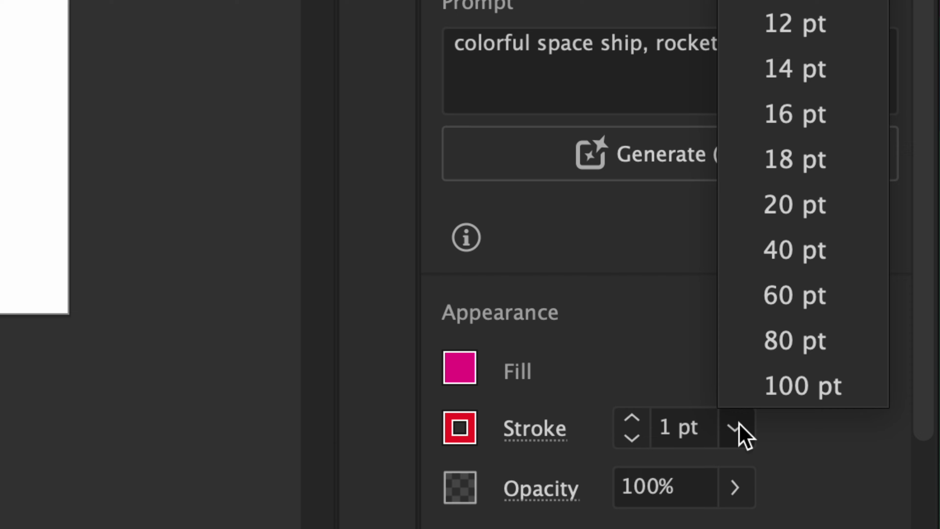
{"action": "left_click", "coordinate": [790, 401]}
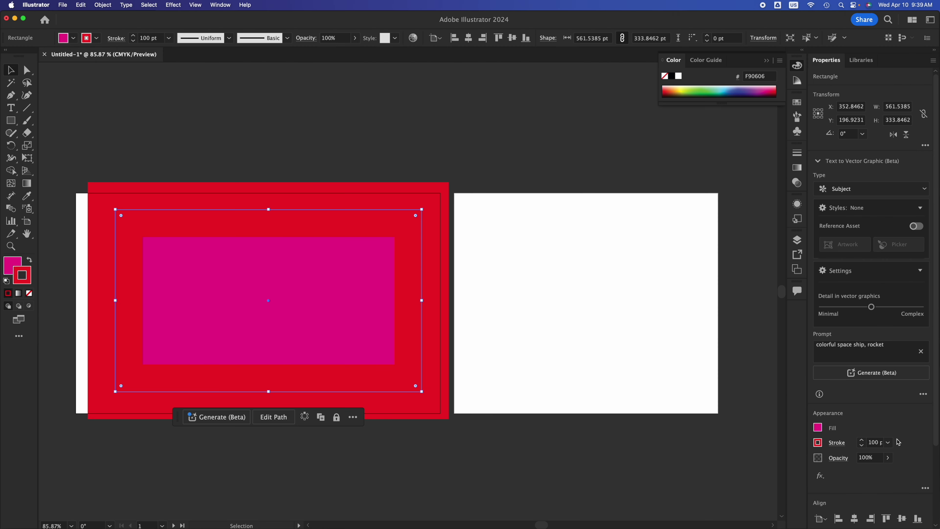
{"action": "left_click", "coordinate": [887, 443]}
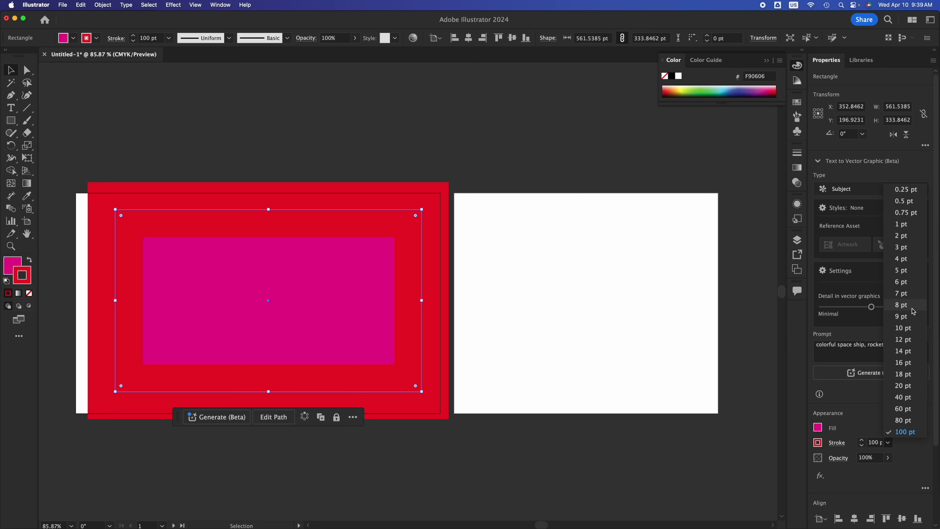
{"action": "left_click", "coordinate": [903, 305]}
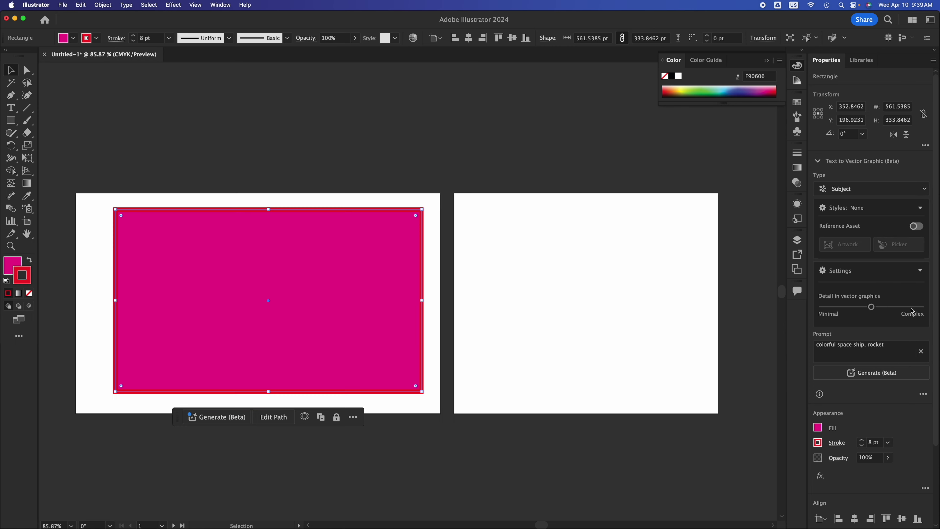
{"action": "left_click", "coordinate": [888, 442]}
{"action": "left_click", "coordinate": [903, 396]}
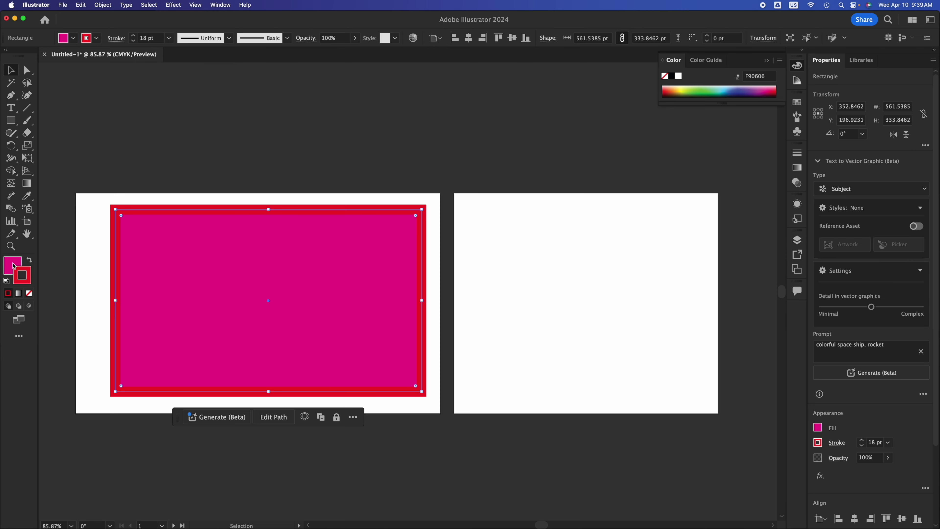
Change the rectangle's stroke color to near-black, #1C0A0A, and deselect the rectangle.
{"action": "double_click", "coordinate": [22, 276]}
{"action": "left_click_drag", "start_coordinate": [235, 230], "coordinate": [197, 266]}
{"action": "left_click", "coordinate": [353, 152]}
{"action": "left_click", "coordinate": [467, 162]}
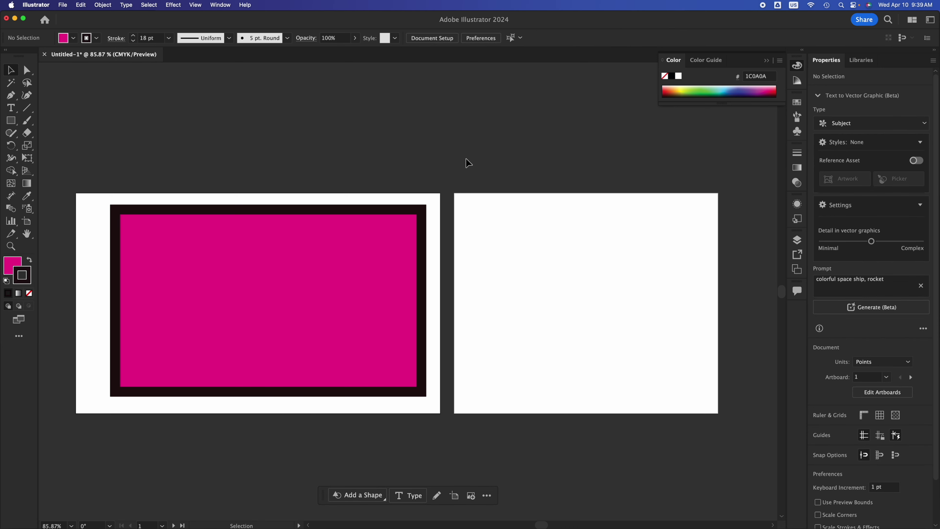
Set the magenta rectangle's stroke to None and shrink the rectangle from its lower-right corner to about 148 x 106 pt.
{"action": "left_click", "coordinate": [350, 262]}
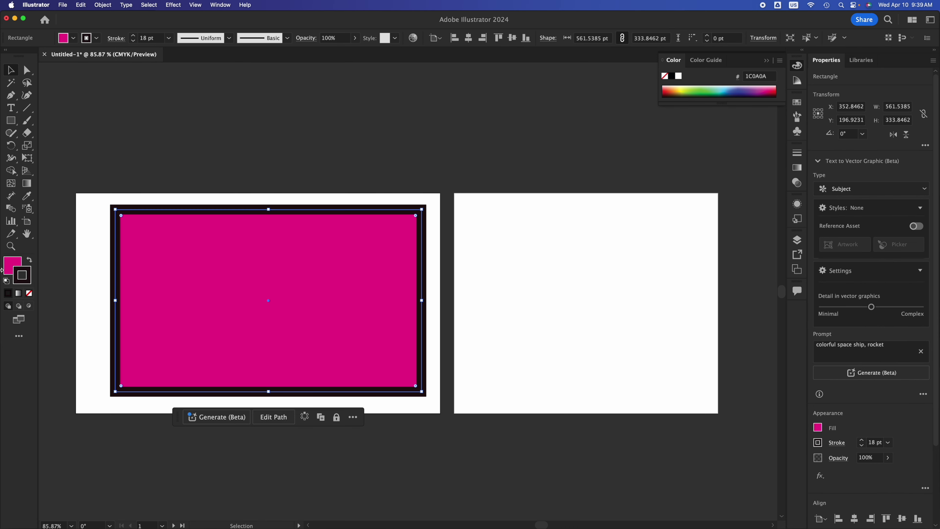
{"action": "left_click", "coordinate": [29, 294]}
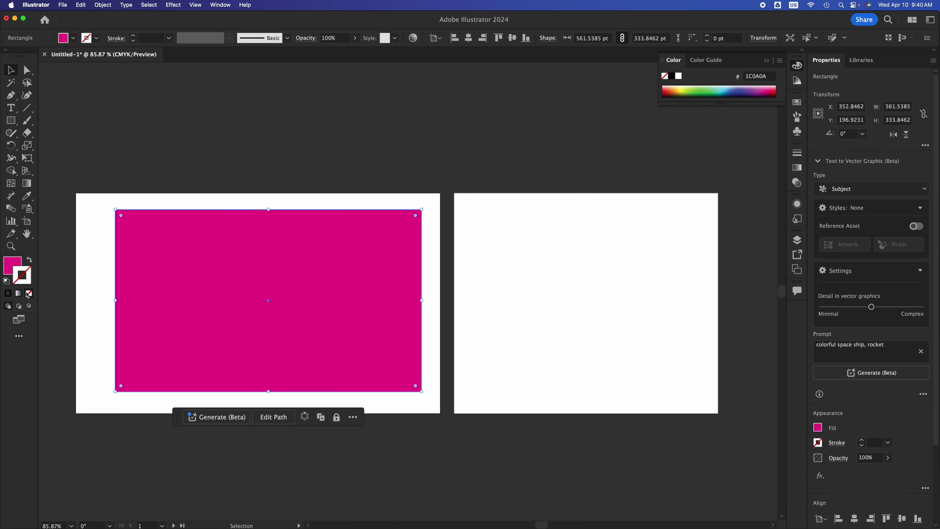
{"action": "left_click", "coordinate": [104, 251]}
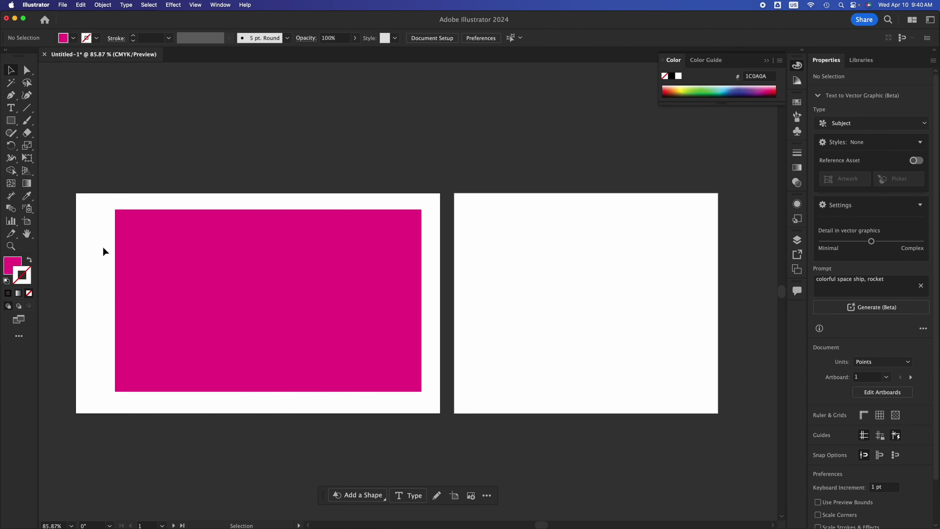
{"action": "left_click", "coordinate": [146, 255]}
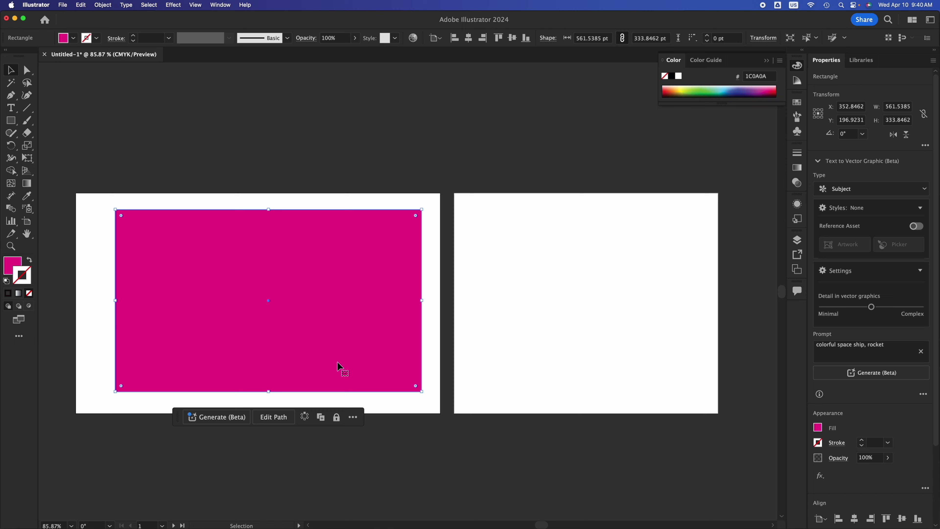
{"action": "left_click_drag", "start_coordinate": [421, 391], "coordinate": [197, 268]}
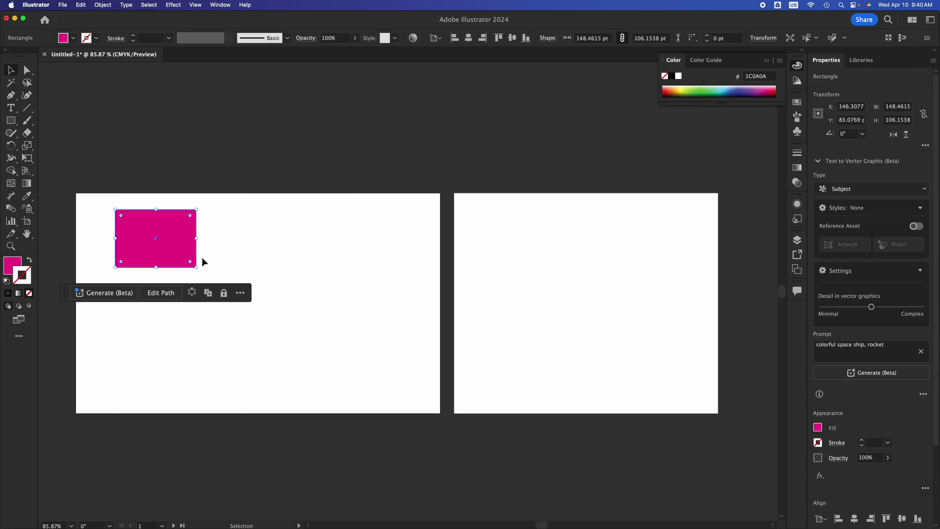
Delete the small magenta rectangle and draw a magenta square about 295 x 295 pt on the first artboard.
{"action": "left_click_drag", "start_coordinate": [171, 227], "coordinate": [227, 234]}
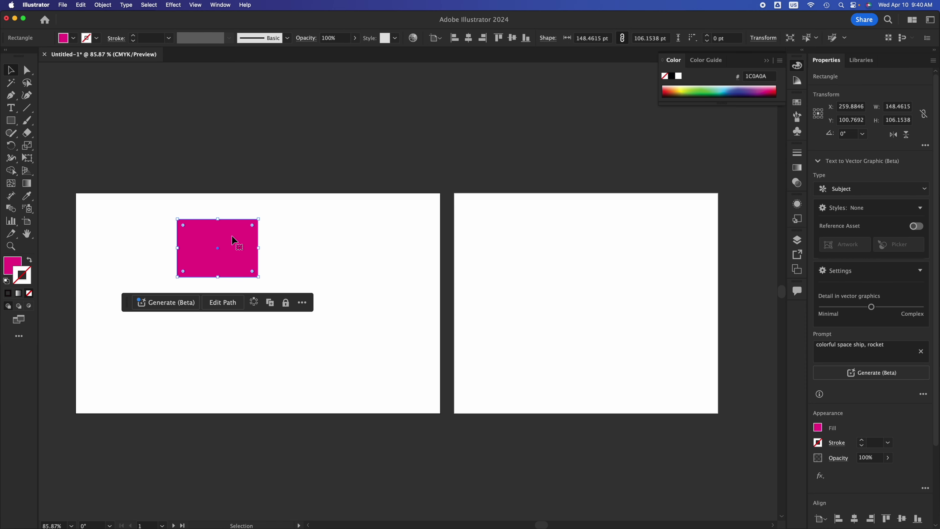
{"action": "key", "text": "Delete"}
{"action": "left_click", "coordinate": [10, 124]}
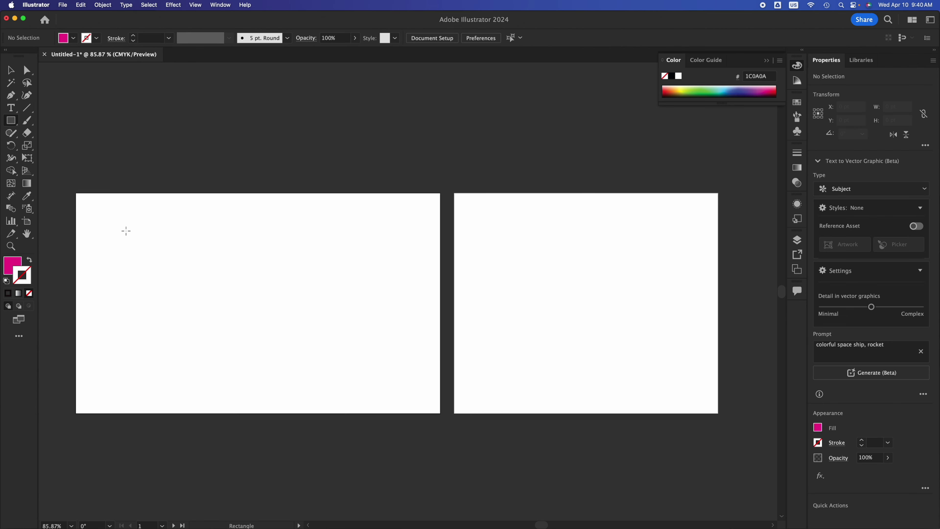
{"action": "left_click_drag", "start_coordinate": [117, 223], "coordinate": [273, 384]}
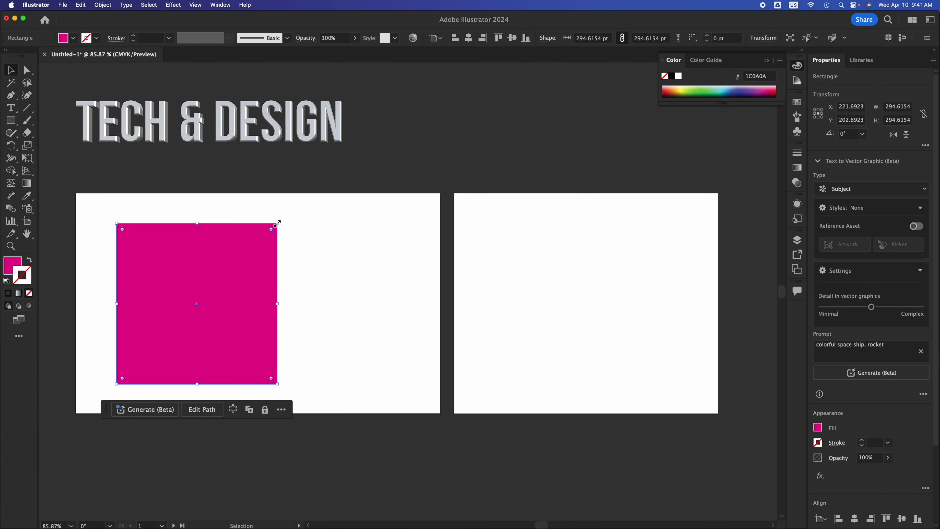
Try stretching the square without keeping its proportions to about 517 x 33 pt from its upper-right corner, and undo it.
{"action": "left_click_drag", "start_coordinate": [278, 223], "coordinate": [399, 366]}
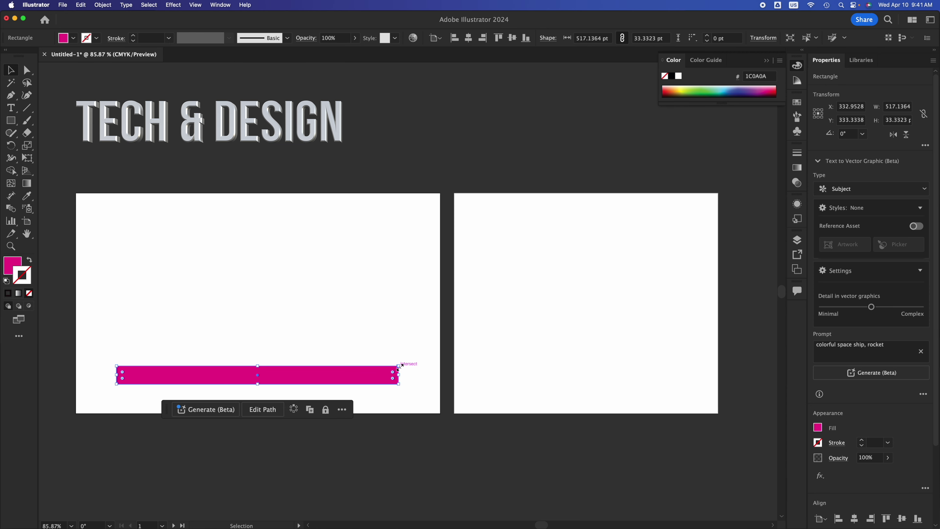
{"action": "key", "text": "a"}
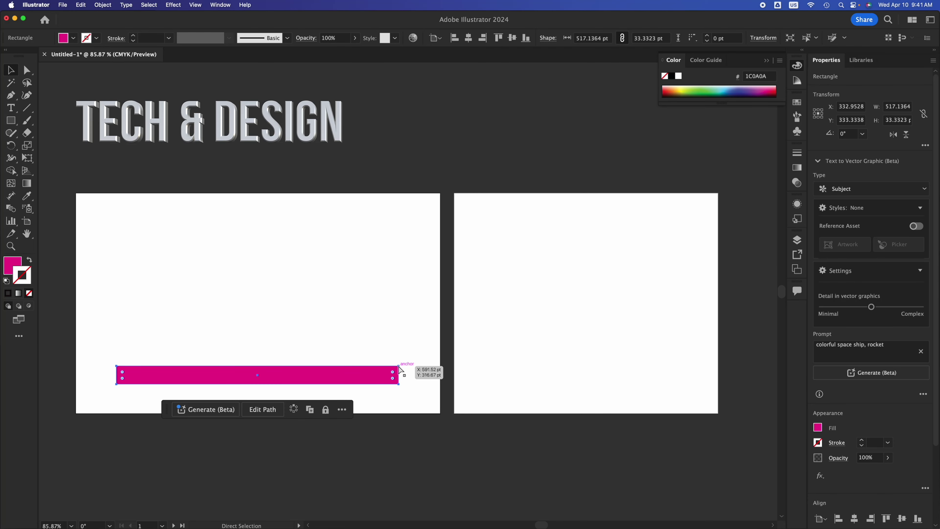
{"action": "key", "text": "super+z"}
{"action": "key", "text": "v"}
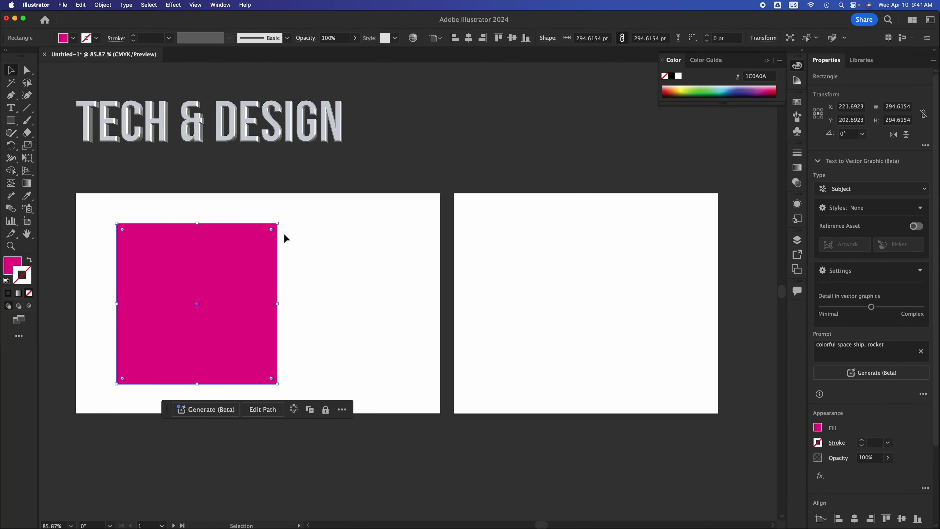
Scale the magenta square down proportionally to about 243 x 243 pt and deselect it.
{"action": "left_click_drag", "start_coordinate": [278, 226], "coordinate": [560, 239]}
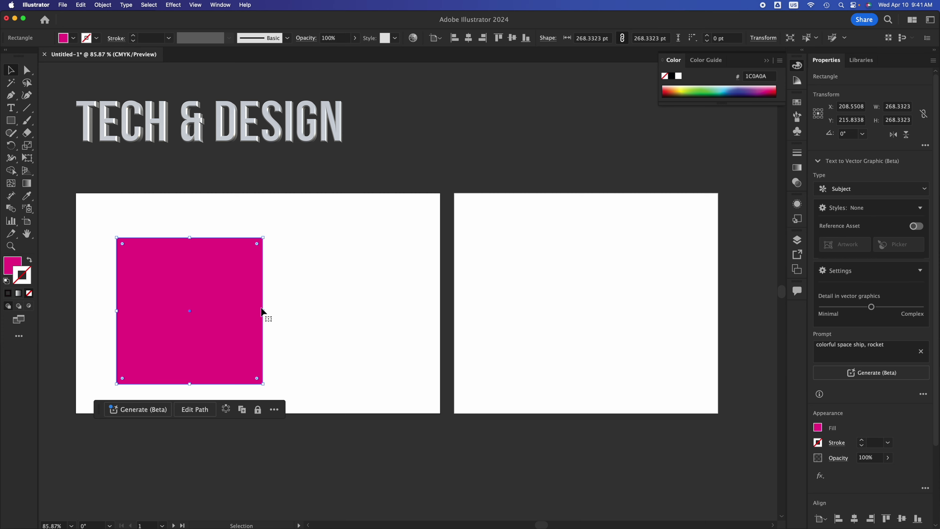
{"action": "left_click_drag", "start_coordinate": [263, 311], "coordinate": [182, 313]}
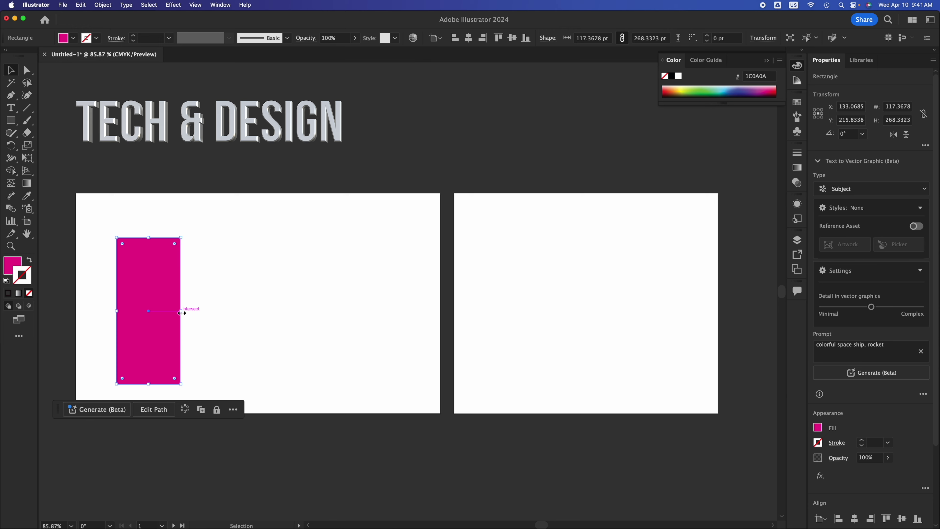
{"action": "key", "text": "super+z"}
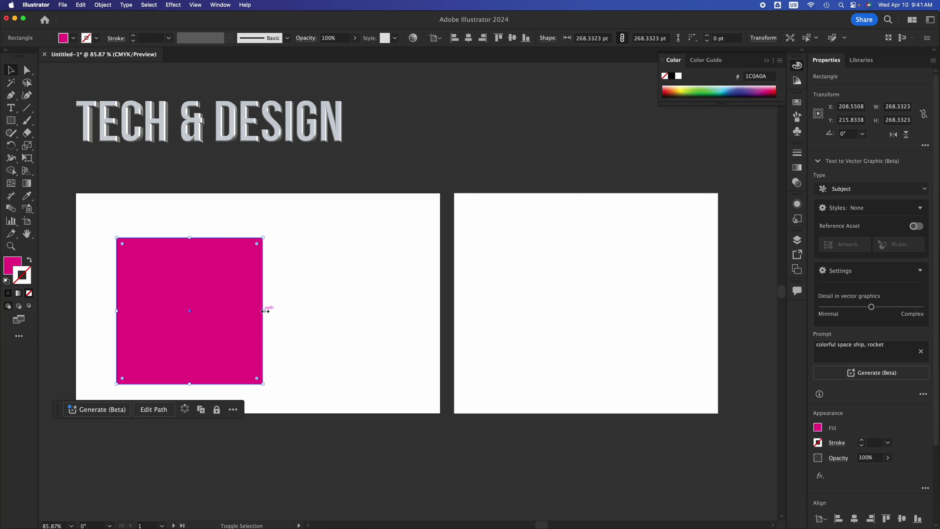
{"action": "mouse_move", "coordinate": [265, 311]}
{"action": "left_mouse_down"}
{"action": "mouse_move", "coordinate": [379, 308]}
{"action": "mouse_move", "coordinate": [250, 312]}
{"action": "left_mouse_up"}
{"action": "left_click", "coordinate": [283, 296]}
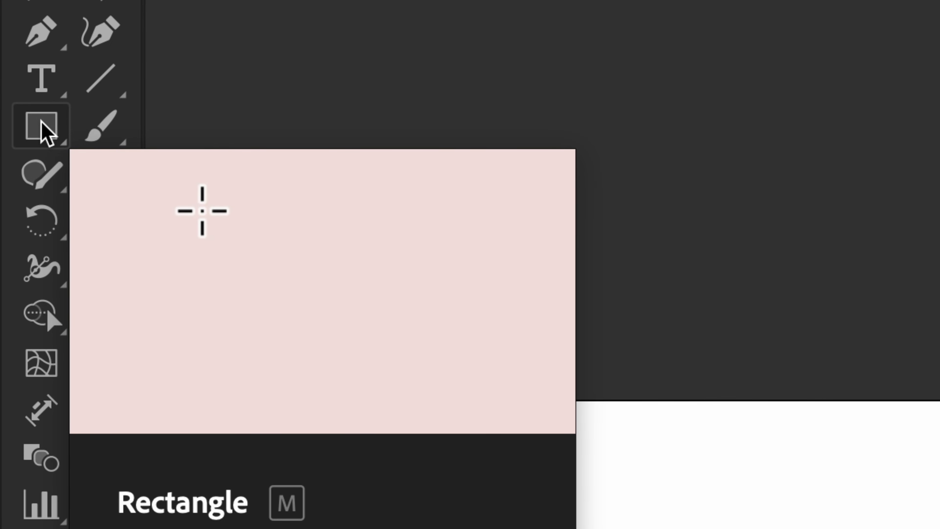
Draw a rounded rectangle about 208 x 143 pt to the right of the magenta square with the Rounded Rectangle tool.
{"action": "left_click", "coordinate": [44, 127]}
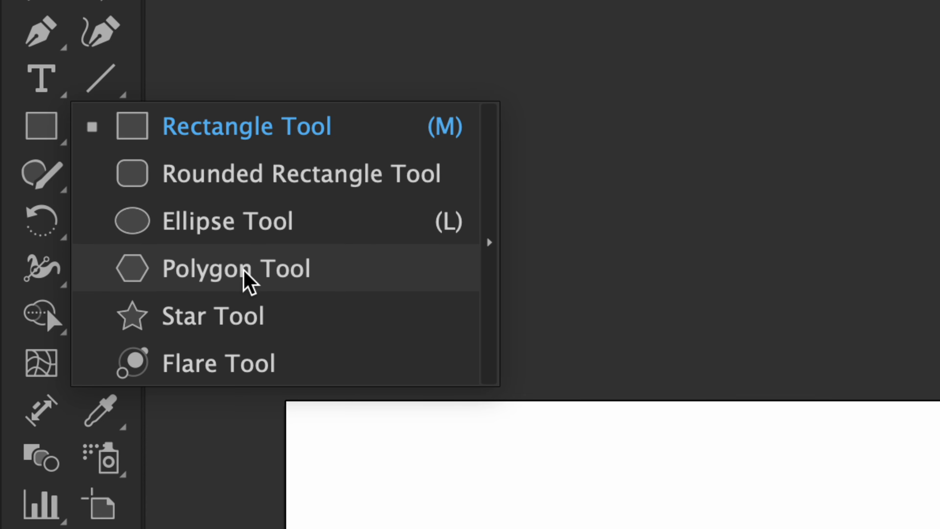
{"action": "left_click", "coordinate": [232, 173]}
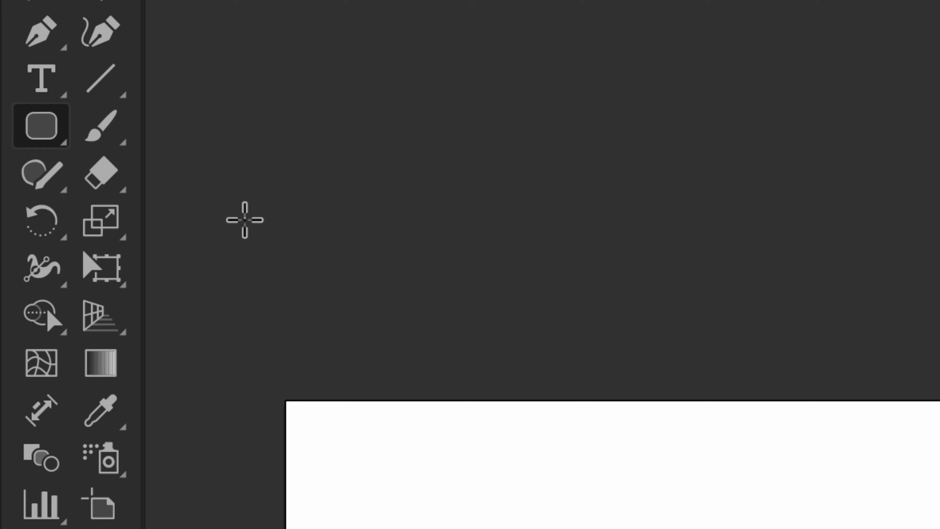
{"action": "scroll", "coordinate": [302, 271], "scroll_direction": "down", "scroll_amount": 5}
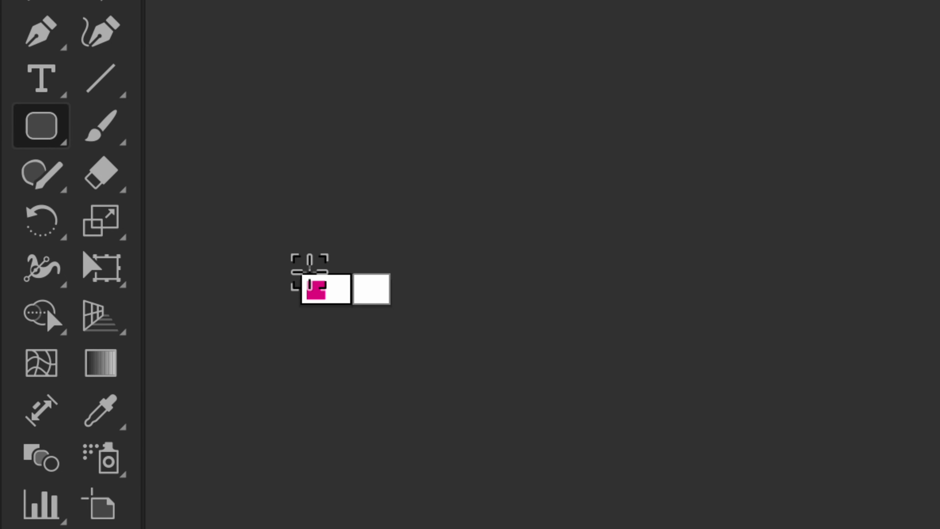
{"action": "scroll", "coordinate": [354, 296], "scroll_direction": "up", "scroll_amount": 5}
{"action": "left_click_drag", "start_coordinate": [405, 221], "coordinate": [667, 401]}
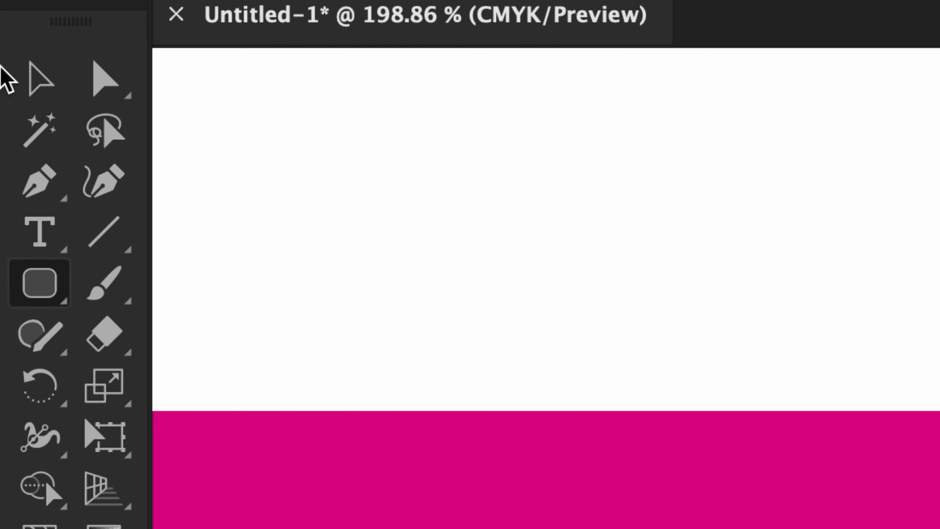
Reduce the rounded rectangle's corner radius to 0 pt and compare its selection with that of the square.
{"action": "left_click", "coordinate": [11, 69]}
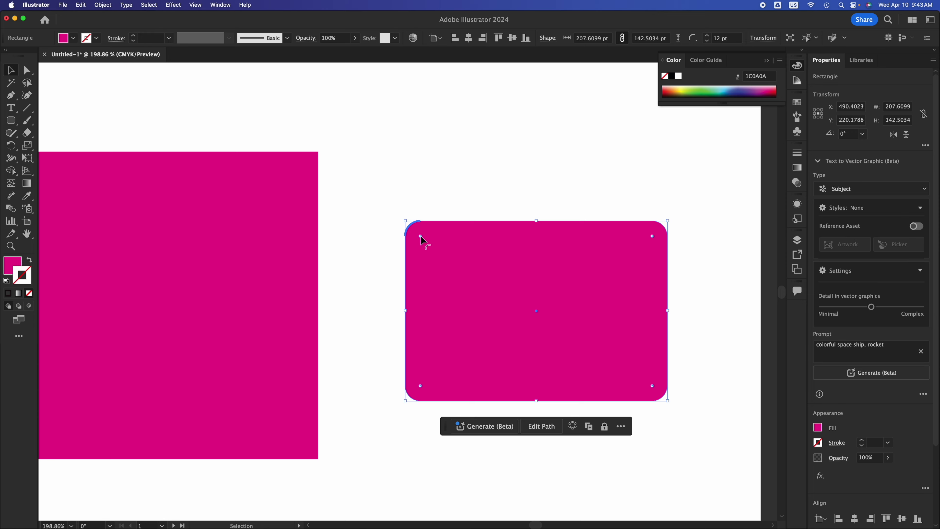
{"action": "left_click_drag", "start_coordinate": [421, 236], "coordinate": [372, 183]}
{"action": "left_click", "coordinate": [257, 186]}
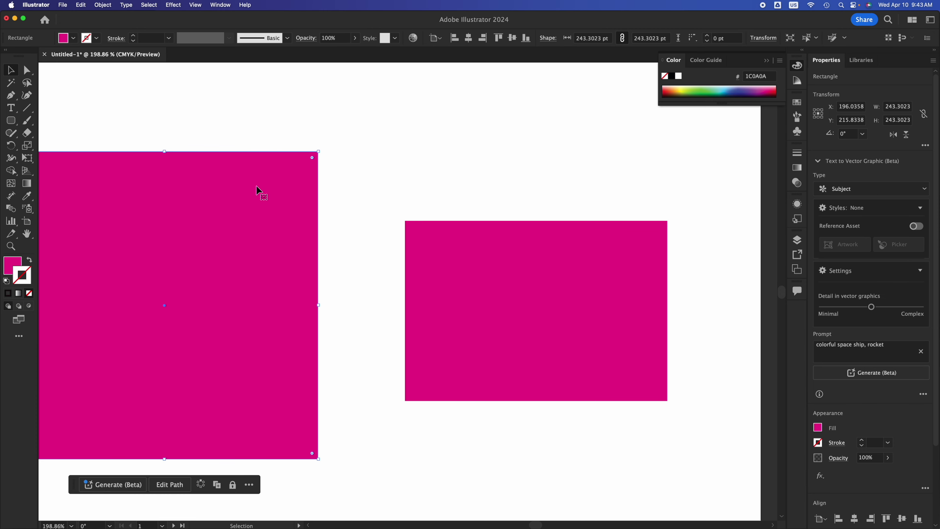
{"action": "left_click", "coordinate": [517, 234]}
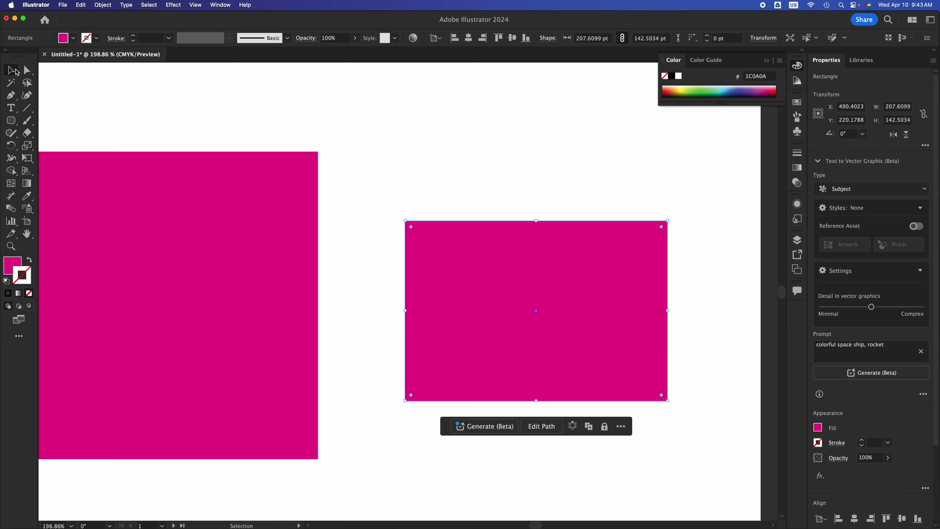
Move the square about 50 pt to the left and round its corners into a full circle, with a radius of about 122 pt.
{"action": "left_click", "coordinate": [232, 196]}
{"action": "scroll", "coordinate": [232, 196], "scroll_direction": "left", "scroll_amount": 5}
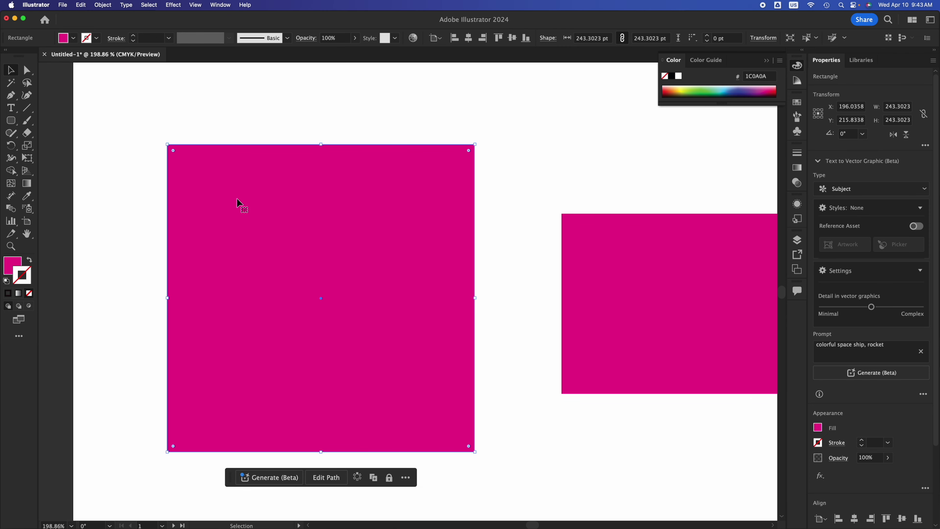
{"action": "left_click_drag", "start_coordinate": [239, 203], "coordinate": [177, 195]}
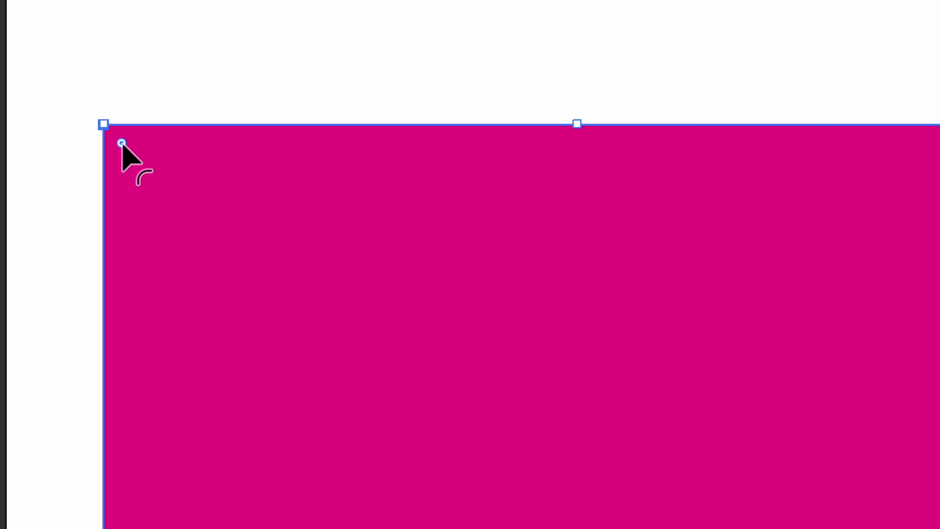
{"action": "left_click_drag", "start_coordinate": [121, 143], "coordinate": [258, 235]}
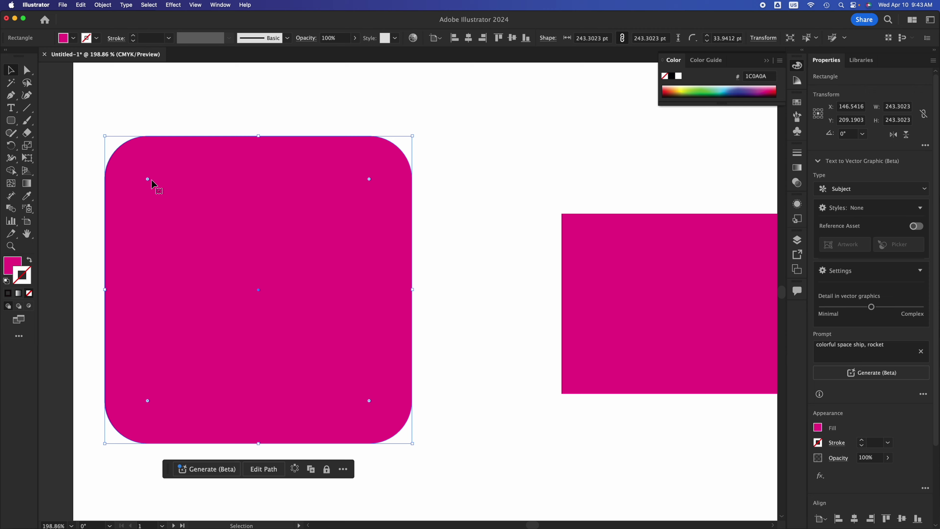
{"action": "left_click_drag", "start_coordinate": [149, 179], "coordinate": [317, 309]}
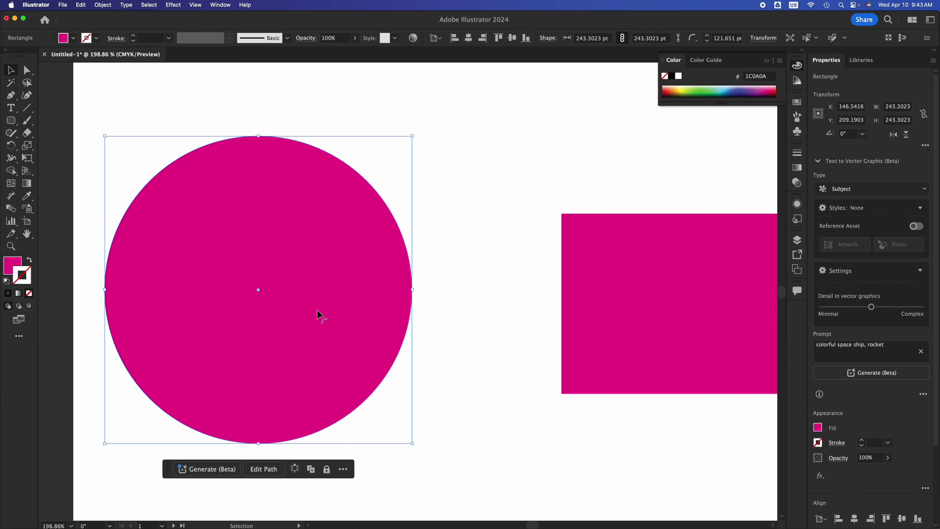
{"action": "left_click", "coordinate": [507, 241]}
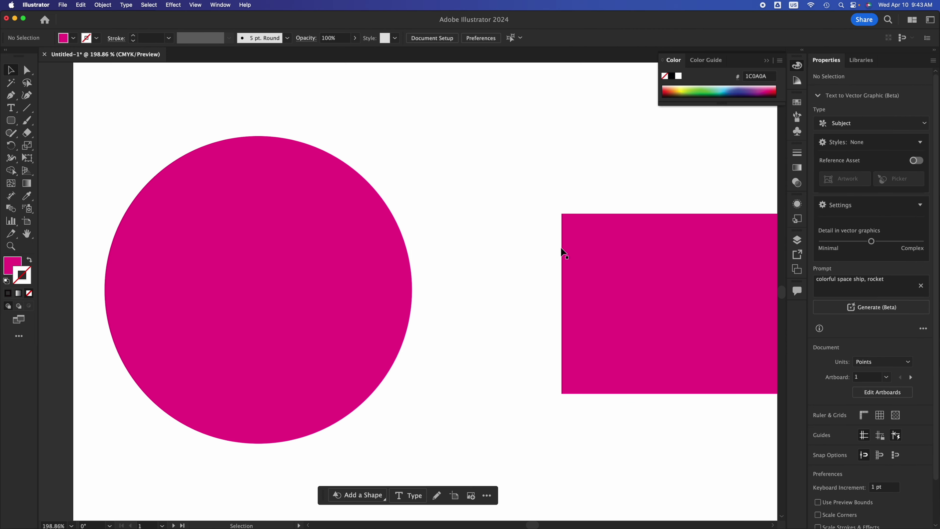
{"action": "left_click", "coordinate": [235, 233]}
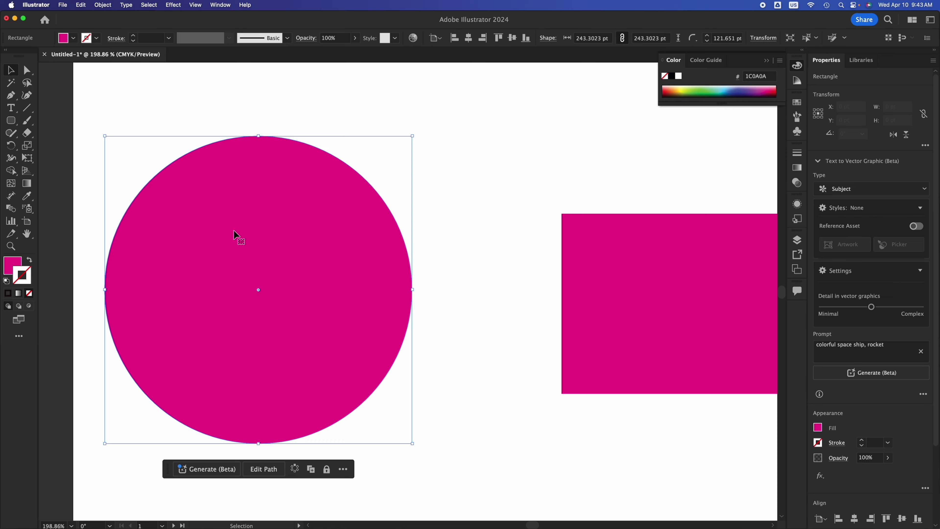
Draw a circle about 210 pt across on the second artboard with the Ellipse tool.
{"action": "left_click", "coordinate": [11, 125]}
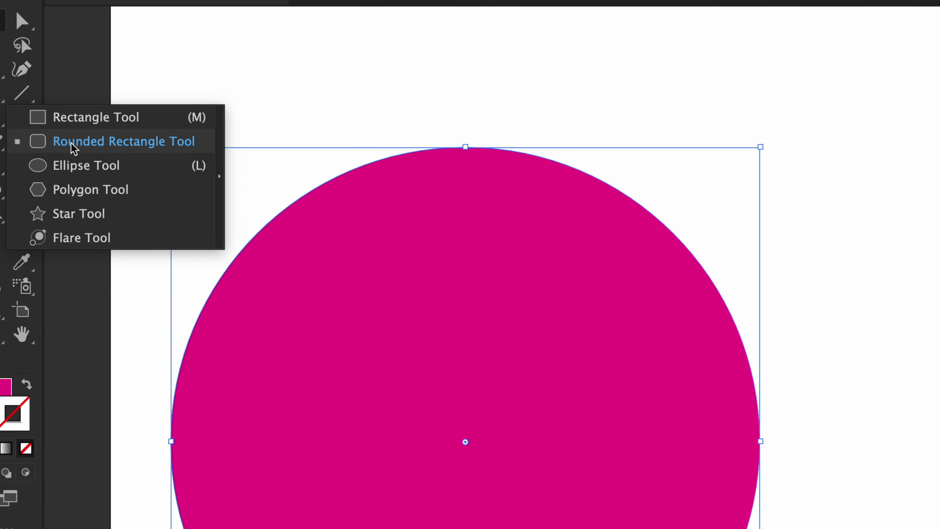
{"action": "left_click", "coordinate": [373, 95]}
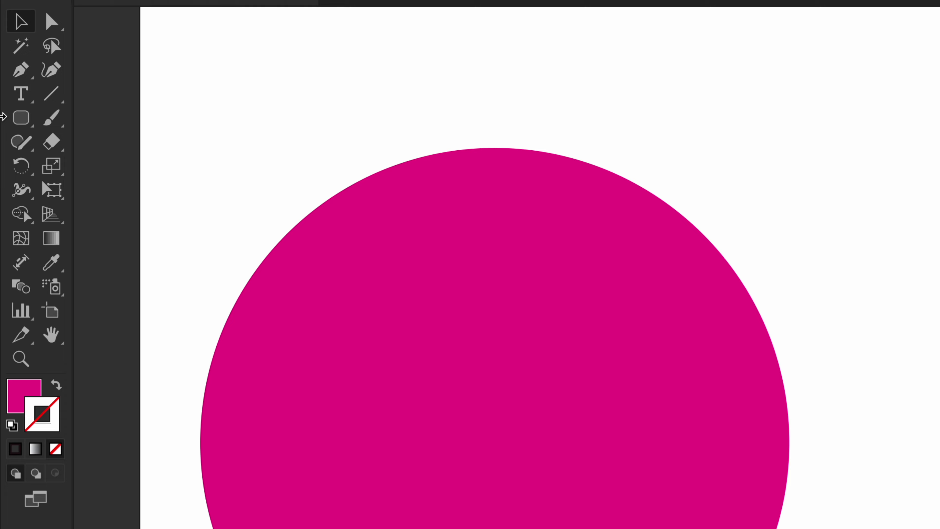
{"action": "left_click", "coordinate": [23, 117]}
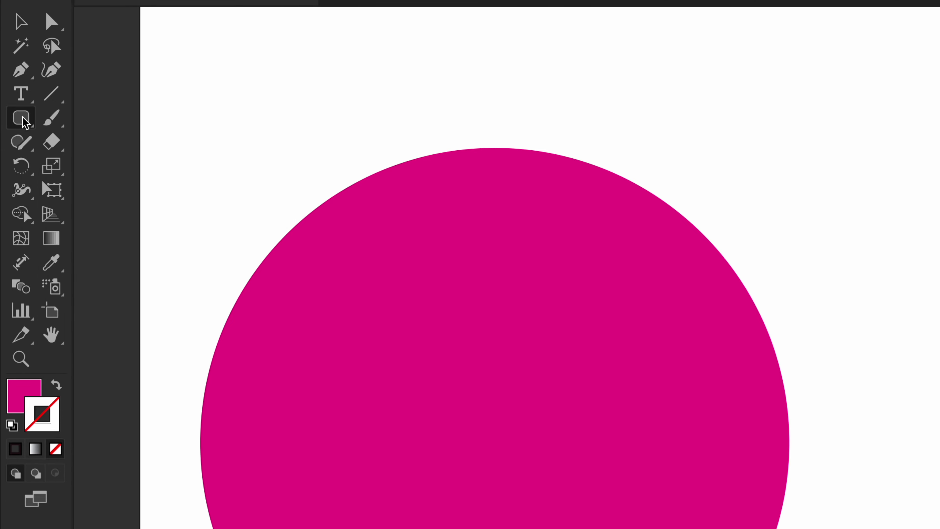
{"action": "left_click", "coordinate": [22, 117]}
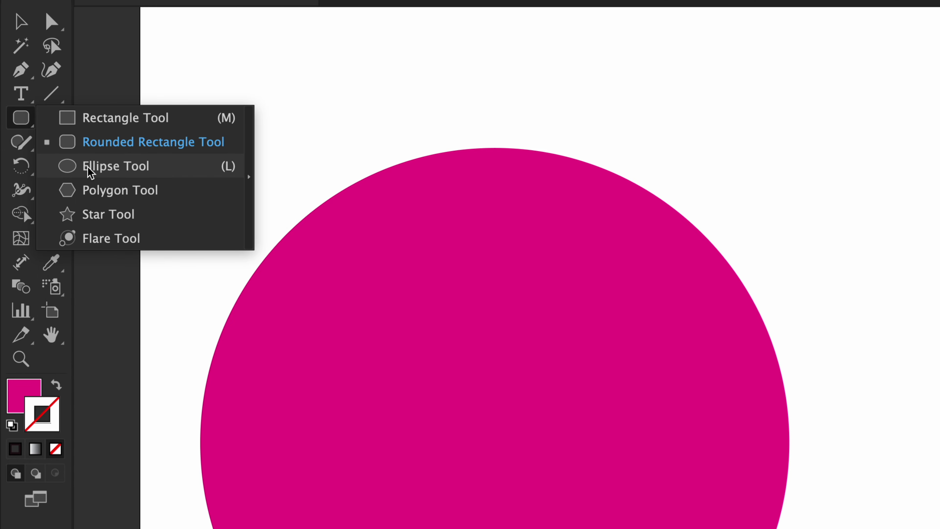
{"action": "left_click", "coordinate": [90, 171]}
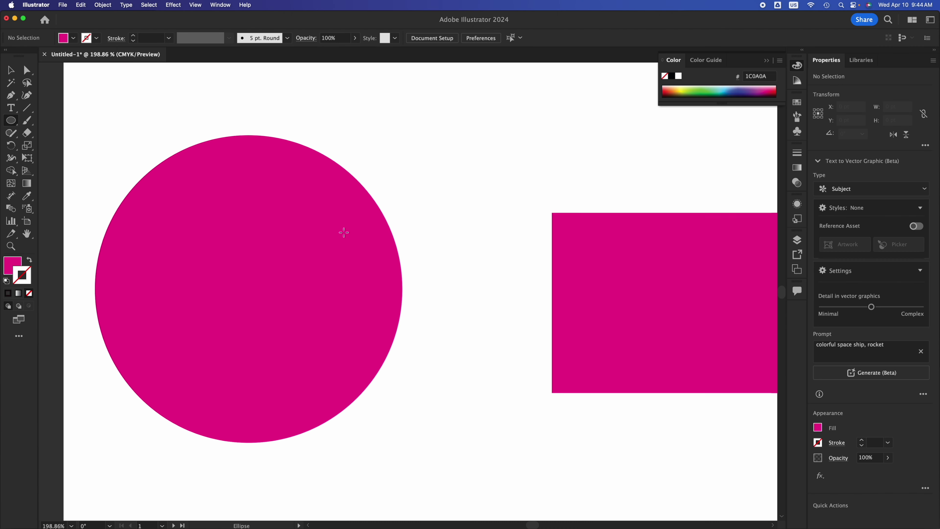
{"action": "scroll", "coordinate": [344, 232], "scroll_direction": "right", "scroll_amount": 3}
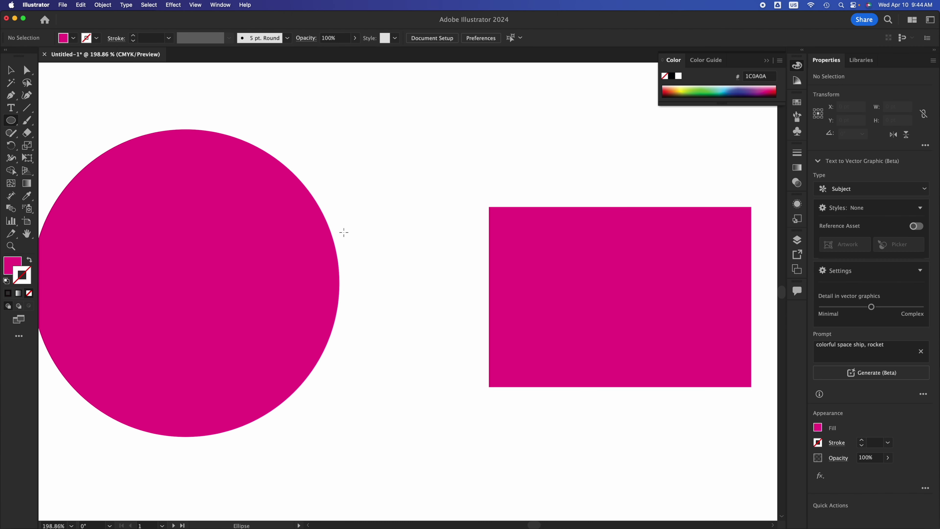
{"action": "scroll", "coordinate": [343, 232], "scroll_direction": "right", "scroll_amount": 15}
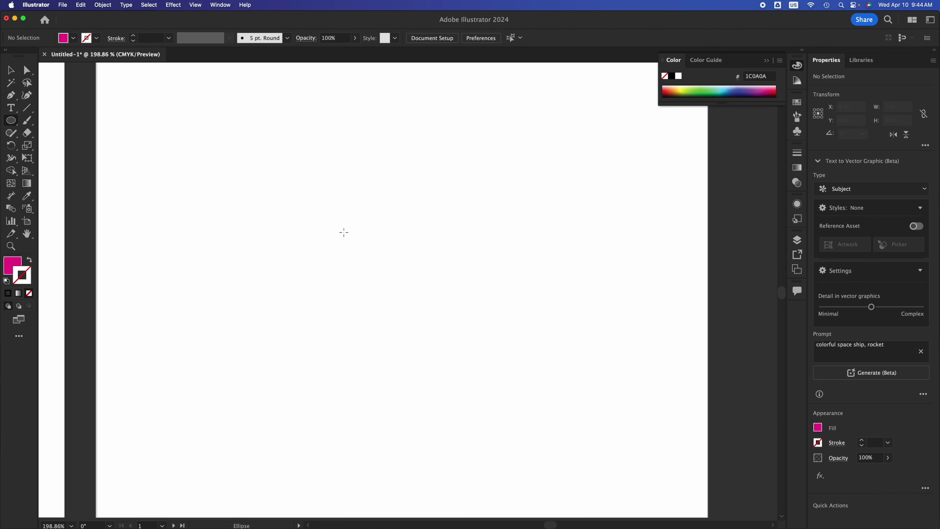
{"action": "scroll", "coordinate": [344, 232], "scroll_direction": "right", "scroll_amount": 3}
{"action": "left_click_drag", "start_coordinate": [235, 182], "coordinate": [500, 403]}
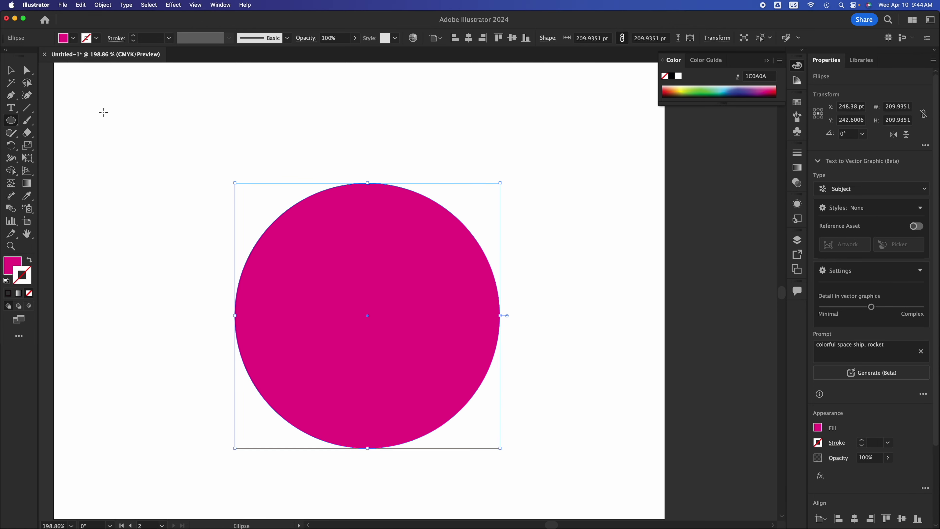
Draw a narrow ellipse about 48 x 217 pt to the left of the circle, and scale the circle proportionally to about 204 pt.
{"action": "mouse_move", "coordinate": [102, 111]}
{"action": "left_mouse_down"}
{"action": "mouse_move", "coordinate": [138, 162]}
{"action": "mouse_move", "coordinate": [182, 307]}
{"action": "mouse_move", "coordinate": [219, 315]}
{"action": "mouse_move", "coordinate": [271, 132]}
{"action": "mouse_move", "coordinate": [254, 237]}
{"action": "mouse_move", "coordinate": [241, 128]}
{"action": "mouse_move", "coordinate": [184, 227]}
{"action": "mouse_move", "coordinate": [163, 384]}
{"action": "left_mouse_up"}
{"action": "left_click", "coordinate": [11, 74]}
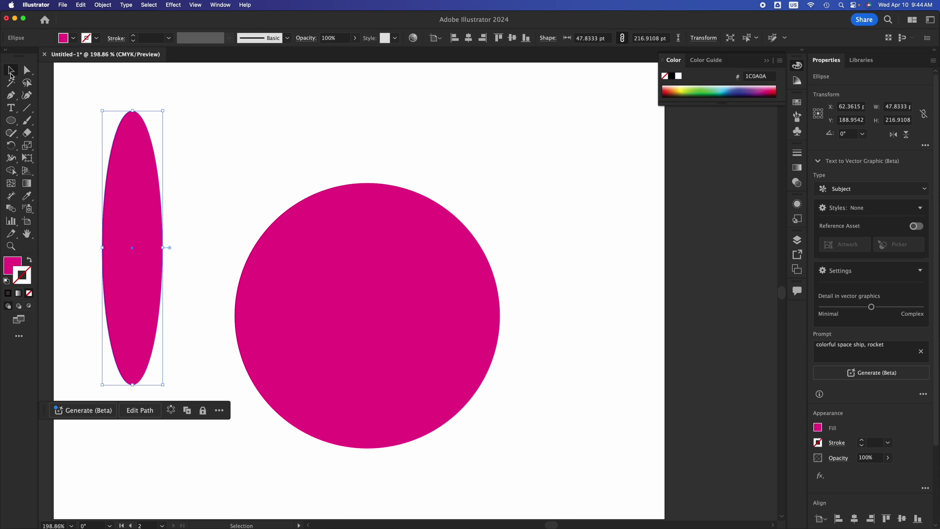
{"action": "left_click", "coordinate": [334, 303]}
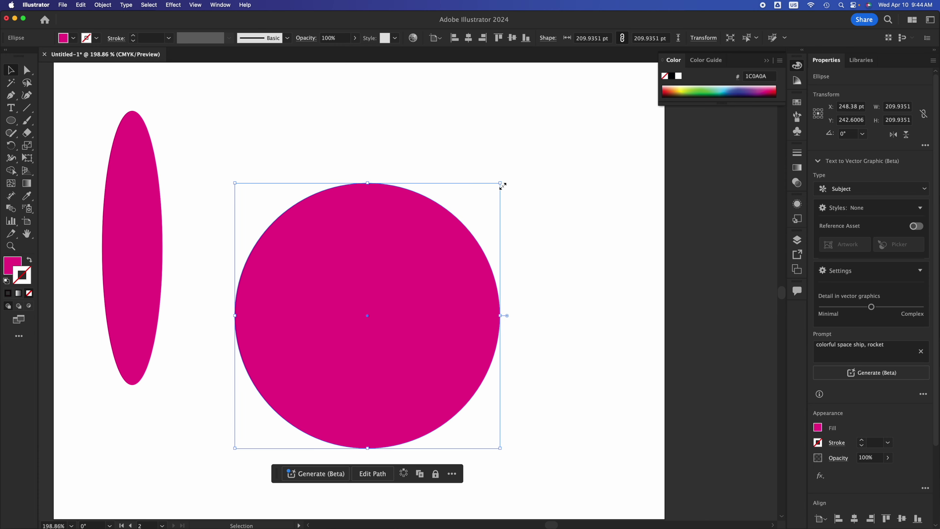
{"action": "left_click_drag", "start_coordinate": [501, 182], "coordinate": [584, 195]}
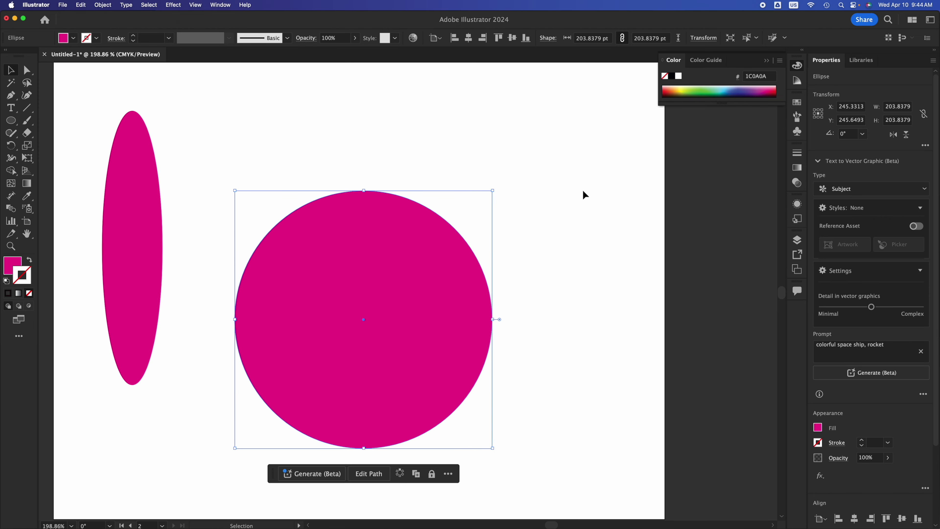
Draw a hexagon about 72 x 73 pt above the circle with the Polygon tool.
{"action": "left_click_drag", "start_coordinate": [14, 124], "coordinate": [67, 158]}
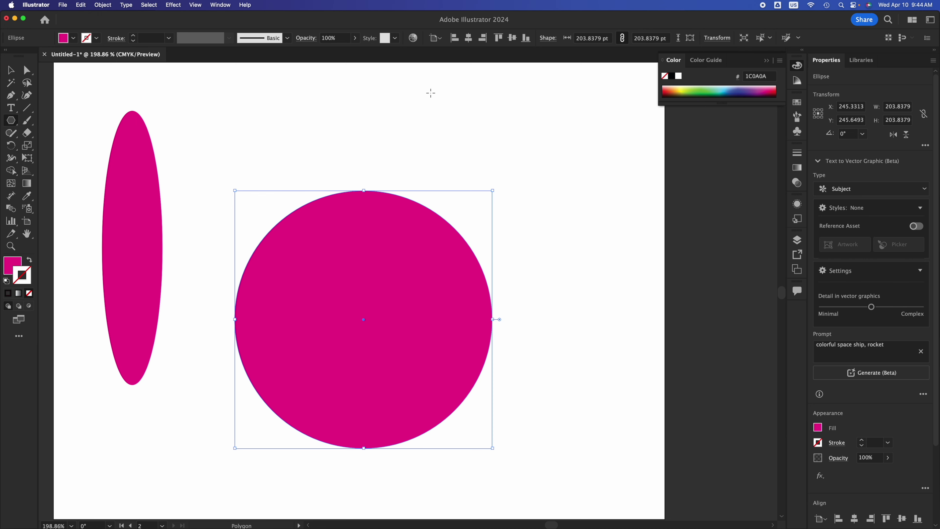
{"action": "left_click_drag", "start_coordinate": [431, 93], "coordinate": [440, 137]}
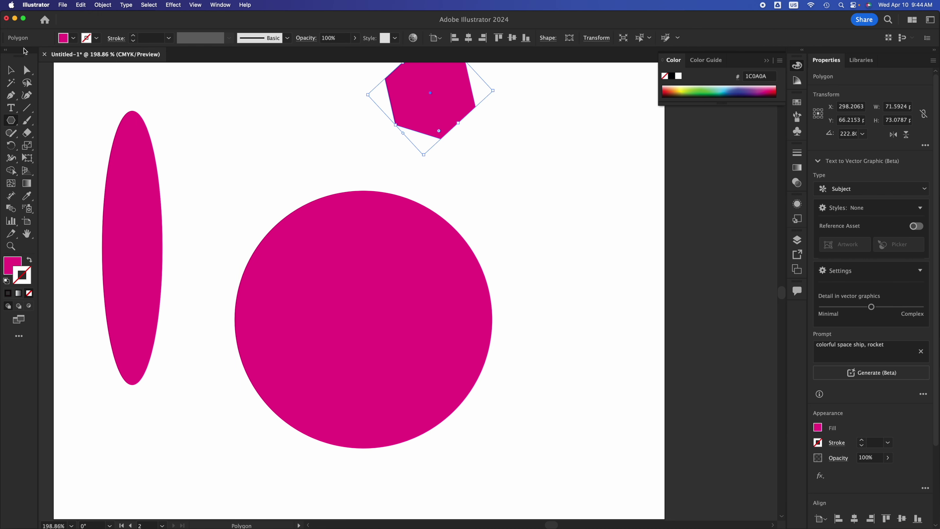
Rotate the hexagon to 270° so a corner points straight up, and place it between the narrow ellipse and the circle's upper edge.
{"action": "left_click", "coordinate": [12, 70]}
{"action": "left_click_drag", "start_coordinate": [437, 85], "coordinate": [529, 191]}
{"action": "left_click_drag", "start_coordinate": [546, 256], "coordinate": [586, 190]}
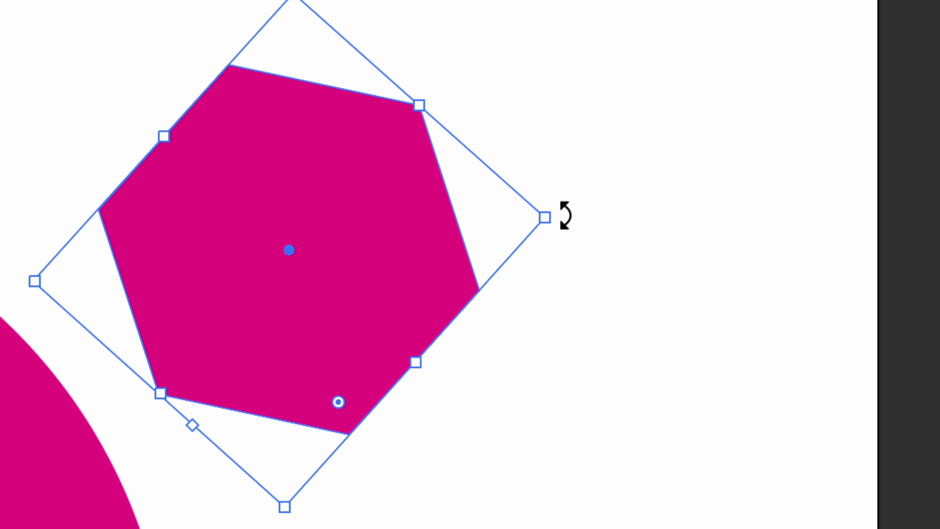
{"action": "left_click_drag", "start_coordinate": [588, 200], "coordinate": [478, 62]}
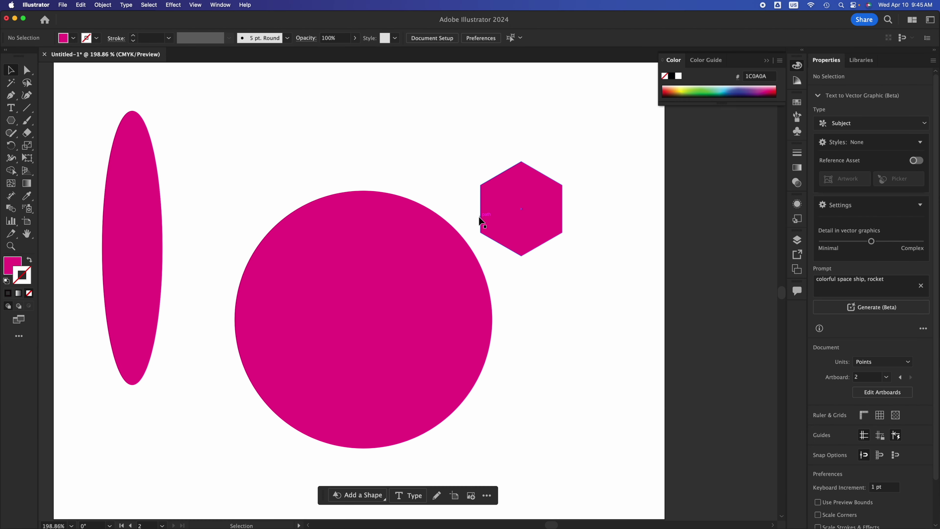
{"action": "left_click_drag", "start_coordinate": [274, 279], "coordinate": [86, 222]}
{"action": "left_click_drag", "start_coordinate": [472, 202], "coordinate": [235, 142]}
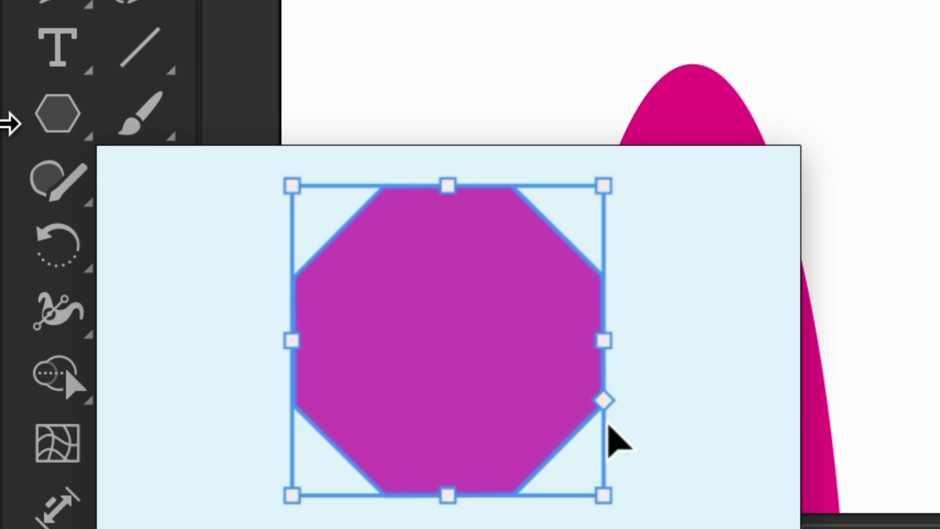
Draw a polygon about 64 pt across at the circle's upper right, reducing it to a triangle and raising it to over a dozen sides.
{"action": "left_click", "coordinate": [59, 133]}
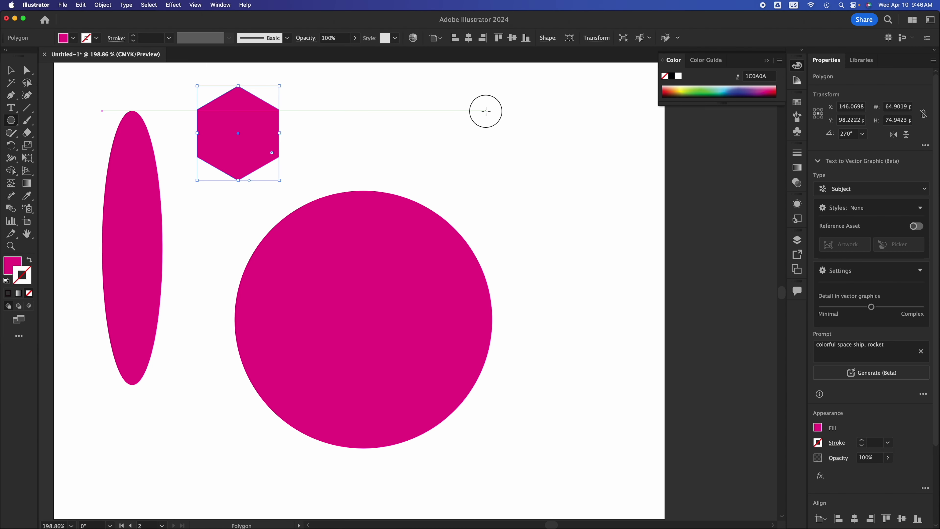
{"action": "mouse_move", "coordinate": [486, 110]}
{"action": "left_mouse_down"}
{"action": "mouse_move", "coordinate": [512, 158]}
{"action": "mouse_move", "coordinate": [507, 147]}
{"action": "left_mouse_up"}
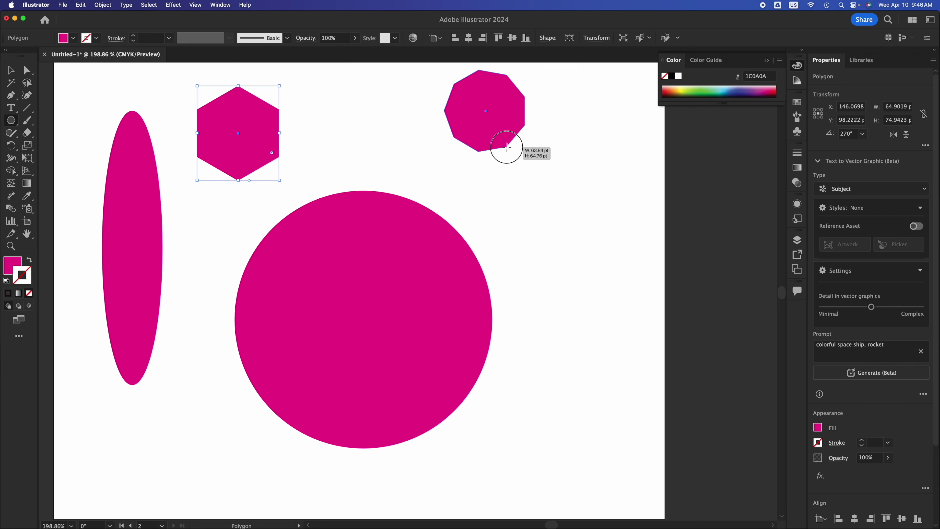
{"action": "key", "text": "Down"}
{"action": "key", "text": "Down"}
{"action": "key", "text": "Down"}
{"action": "key", "text": "Down"}
{"action": "key", "text": "Down"}
{"action": "key", "text": "Down"}
{"action": "left_click_drag", "start_coordinate": [507, 147], "coordinate": [507, 147]}
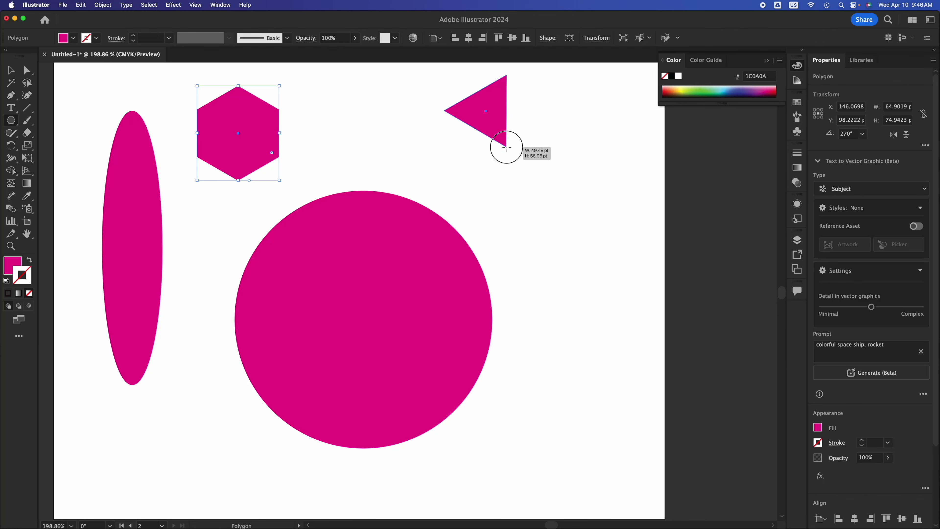
{"action": "key", "text": "Up"}
{"action": "left_click_drag", "start_coordinate": [506, 147], "coordinate": [507, 148]}
{"action": "key", "text": "Up"}
{"action": "key", "text": "Up"}
{"action": "key", "text": "Up"}
{"action": "key", "text": "Up"}
{"action": "key", "text": "Up"}
{"action": "key", "text": "Up"}
{"action": "key", "text": "Up"}
{"action": "key", "text": "Up"}
{"action": "key", "text": "Up"}
{"action": "key", "text": "Up"}
Draw a smaller polygon beside the upright hexagon, varying its number of sides up and down and finishing with six.
{"action": "left_click_drag", "start_coordinate": [333, 116], "coordinate": [345, 137]}
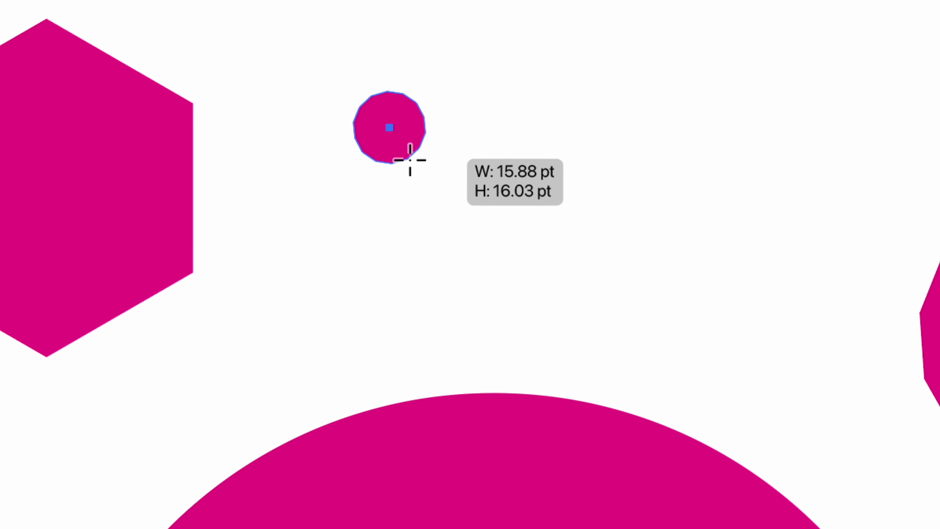
{"action": "left_click_drag", "start_coordinate": [433, 201], "coordinate": [453, 236]}
{"action": "key", "text": "Down"}
{"action": "key", "text": "Down"}
{"action": "key", "text": "Down"}
{"action": "key", "text": "Down"}
{"action": "key", "text": "Down"}
{"action": "key", "text": "Down"}
{"action": "key", "text": "Down"}
{"action": "key", "text": "Down"}
{"action": "key", "text": "Down"}
{"action": "key", "text": "Down"}
{"action": "key", "text": "Down"}
{"action": "key", "text": "Up"}
{"action": "key", "text": "Up"}
{"action": "key", "text": "Up"}
{"action": "key", "text": "Up"}
{"action": "key", "text": "Up"}
{"action": "key", "text": "Up"}
{"action": "key", "text": "Up"}
{"action": "key", "text": "Up"}
{"action": "key", "text": "Up"}
{"action": "key", "text": "Up"}
{"action": "key", "text": "Up"}
{"action": "key", "text": "Up"}
{"action": "key", "text": "Up"}
{"action": "key", "text": "Up"}
{"action": "key", "text": "Up"}
{"action": "key", "text": "Up"}
{"action": "key", "text": "Up"}
{"action": "key", "text": "Up"}
{"action": "key", "text": "Up"}
{"action": "key", "text": "Up"}
{"action": "key", "text": "Up"}
{"action": "key", "text": "Up"}
{"action": "key", "text": "Up"}
{"action": "key", "text": "Up"}
{"action": "key", "text": "Up"}
{"action": "key", "text": "Down"}
{"action": "key", "text": "Down"}
{"action": "key", "text": "Down"}
{"action": "key", "text": "Down"}
{"action": "key", "text": "Down"}
{"action": "key", "text": "Down"}
{"action": "key", "text": "Down"}
{"action": "key", "text": "Down"}
{"action": "key", "text": "Down"}
{"action": "key", "text": "Down"}
{"action": "key", "text": "Down"}
{"action": "key", "text": "Down"}
{"action": "key", "text": "Down"}
{"action": "key", "text": "Down"}
{"action": "key", "text": "Down"}
{"action": "key", "text": "Down"}
{"action": "key", "text": "Down"}
{"action": "key", "text": "Down"}
{"action": "key", "text": "Down"}
{"action": "key", "text": "Down"}
{"action": "key", "text": "Down"}
{"action": "key", "text": "Down"}
{"action": "key", "text": "Down"}
{"action": "key", "text": "Down"}
{"action": "key", "text": "Down"}
{"action": "key", "text": "Up"}
{"action": "key", "text": "Up"}
{"action": "key", "text": "Up"}
Draw a nine-sided polygon about 21 pt across just beside the small hexagon, adjusting its side count while drawing.
{"action": "left_click_drag", "start_coordinate": [558, 163], "coordinate": [562, 212]}
{"action": "key", "text": "Down"}
{"action": "key", "text": "Down"}
{"action": "key", "text": "Down"}
{"action": "key", "text": "Up"}
{"action": "key", "text": "Up"}
{"action": "key", "text": "Up"}
{"action": "key", "text": "Up"}
{"action": "key", "text": "Up"}
{"action": "key", "text": "Up"}
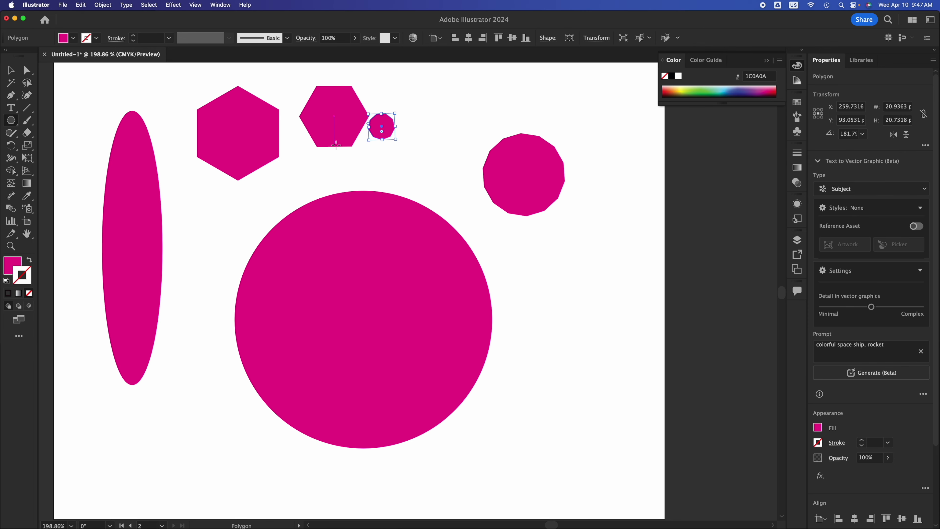
Scale the nine-sided polygon to about 76 x 75 pt and position it between the small hexagon and the many-sided polygon.
{"action": "key", "text": "v"}
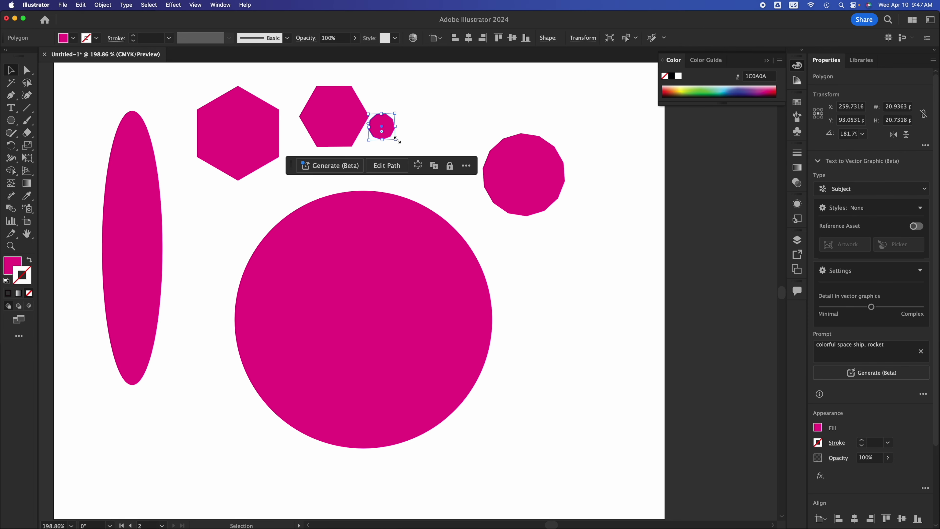
{"action": "left_click_drag", "start_coordinate": [397, 140], "coordinate": [467, 205]}
{"action": "left_click_drag", "start_coordinate": [415, 176], "coordinate": [424, 156]}
{"action": "scroll", "coordinate": [424, 156], "scroll_direction": "up", "scroll_amount": 2}
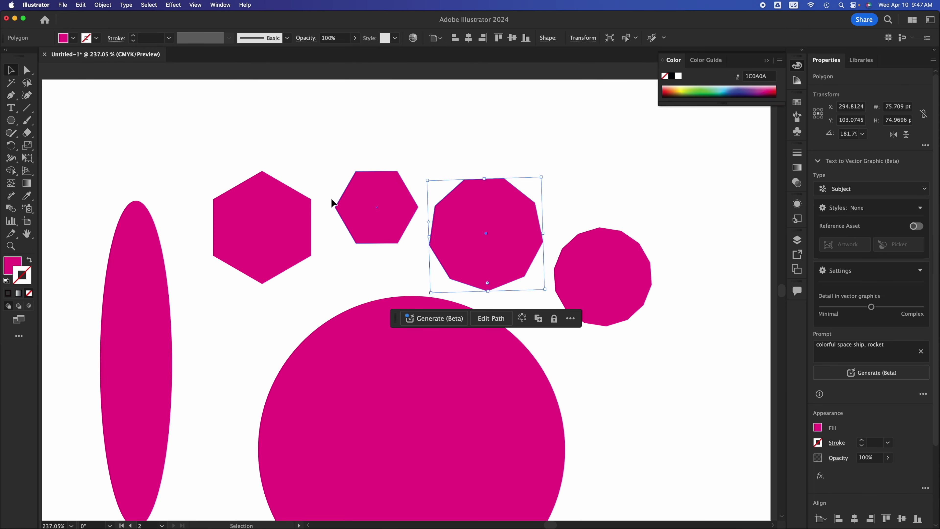
{"action": "left_click", "coordinate": [594, 206]}
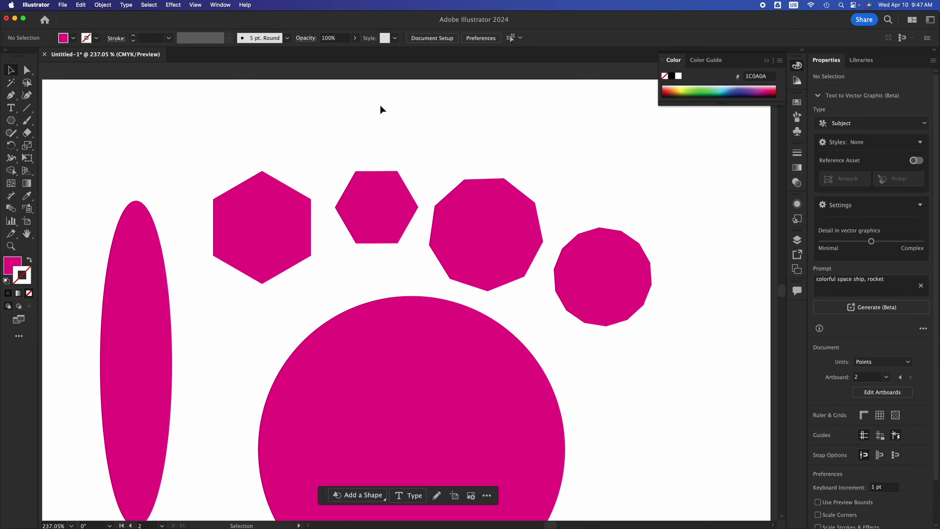
Pan around the second artboard with the temporary Hand tool to view the ellipse, circle and polygons.
{"action": "key", "text": "space"}
{"action": "left_click_drag", "start_coordinate": [540, 222], "coordinate": [429, 98]}
{"action": "left_click_drag", "start_coordinate": [254, 164], "coordinate": [531, 169]}
{"action": "left_click_drag", "start_coordinate": [396, 189], "coordinate": [594, 193]}
{"action": "left_click_drag", "start_coordinate": [211, 208], "coordinate": [126, 227]}
{"action": "left_click_drag", "start_coordinate": [455, 234], "coordinate": [100, 224]}
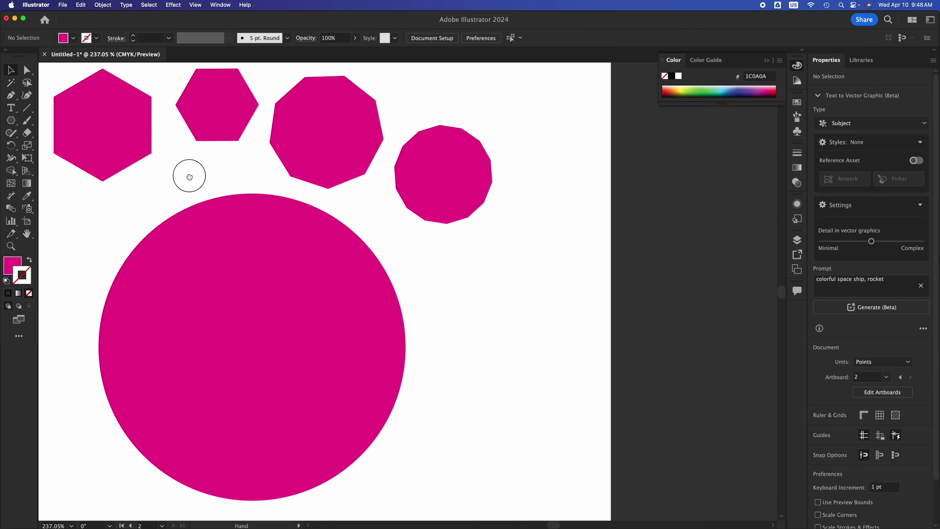
{"action": "left_click_drag", "start_coordinate": [189, 176], "coordinate": [352, 232]}
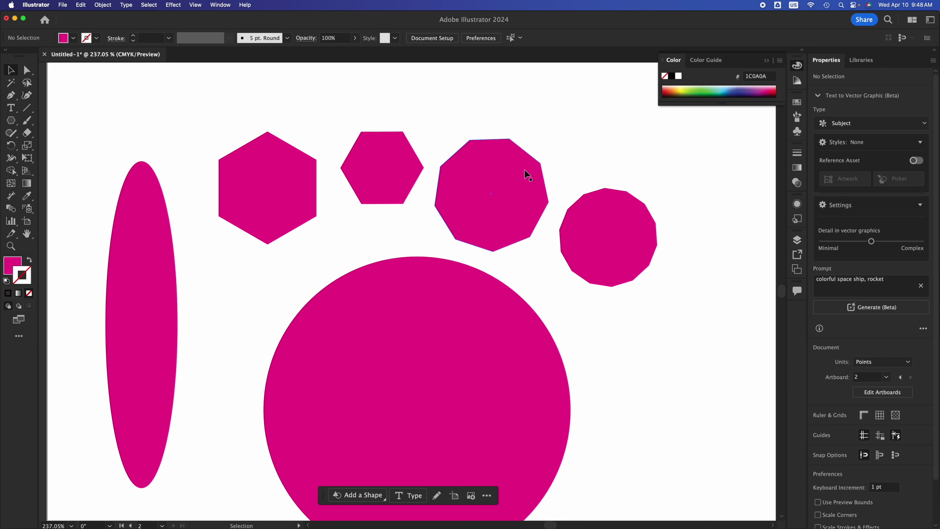
Zoom in and out around the nine-sided polygon to inspect its edges and view both artboards.
{"action": "scroll", "coordinate": [524, 169], "scroll_direction": "up", "scroll_amount": 2}
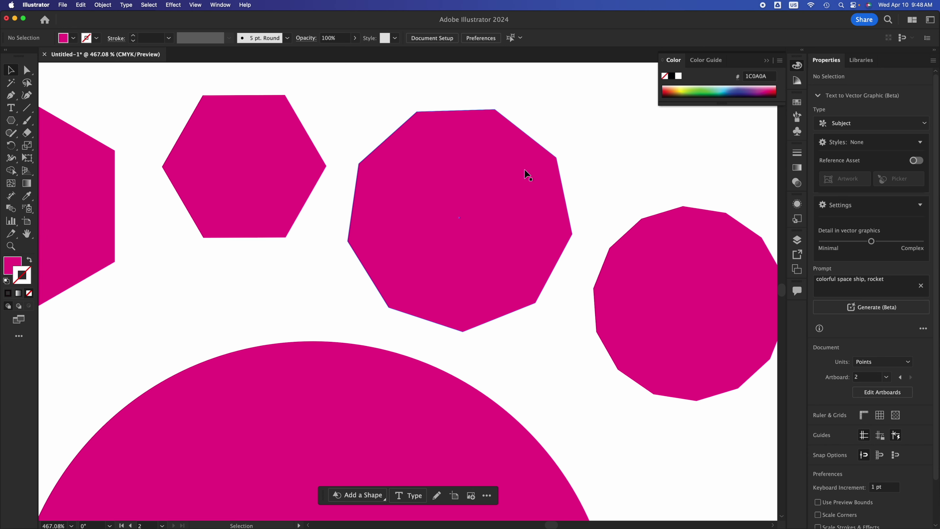
{"action": "scroll", "coordinate": [524, 169], "scroll_direction": "down", "scroll_amount": 1}
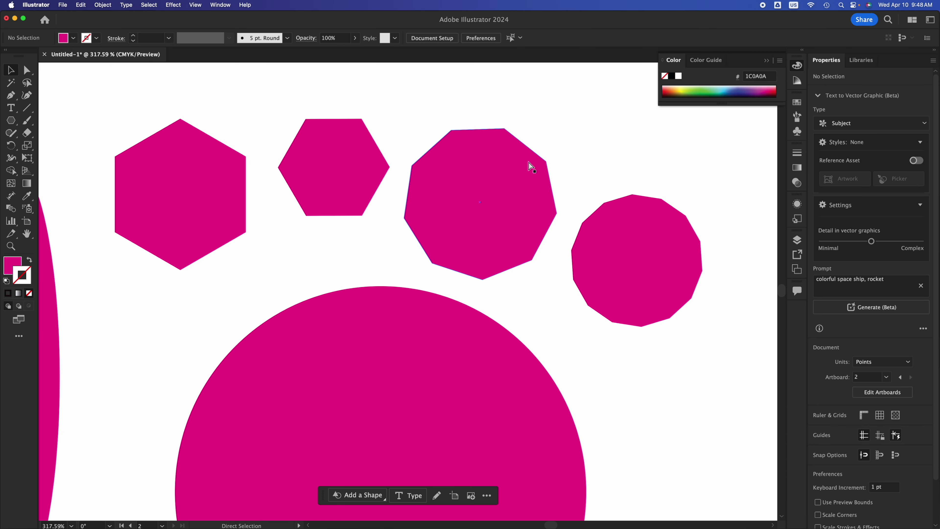
{"action": "scroll", "coordinate": [528, 163], "scroll_direction": "up", "scroll_amount": 1}
{"action": "scroll", "coordinate": [529, 162], "scroll_direction": "up", "scroll_amount": 1}
{"action": "scroll", "coordinate": [528, 162], "scroll_direction": "down", "scroll_amount": 2}
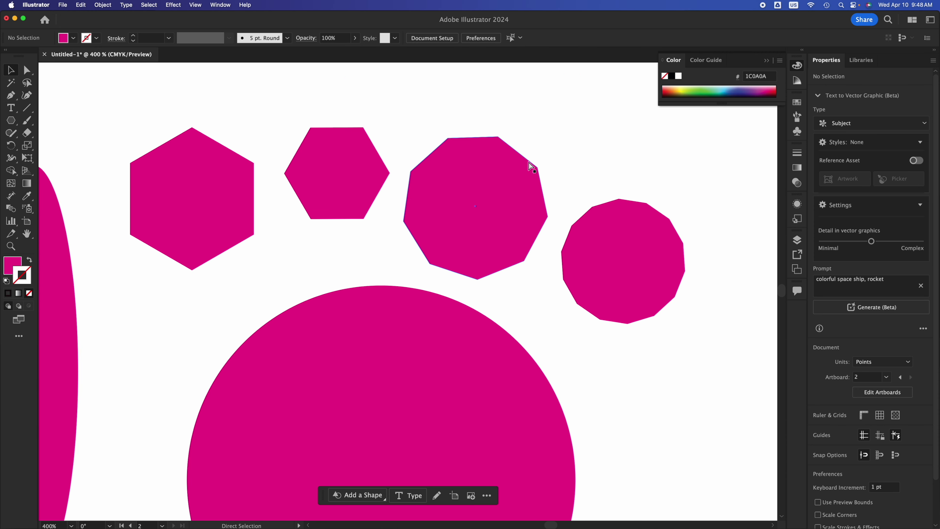
{"action": "key", "text": "v"}
{"action": "scroll", "coordinate": [528, 162], "scroll_direction": "up", "scroll_amount": 2}
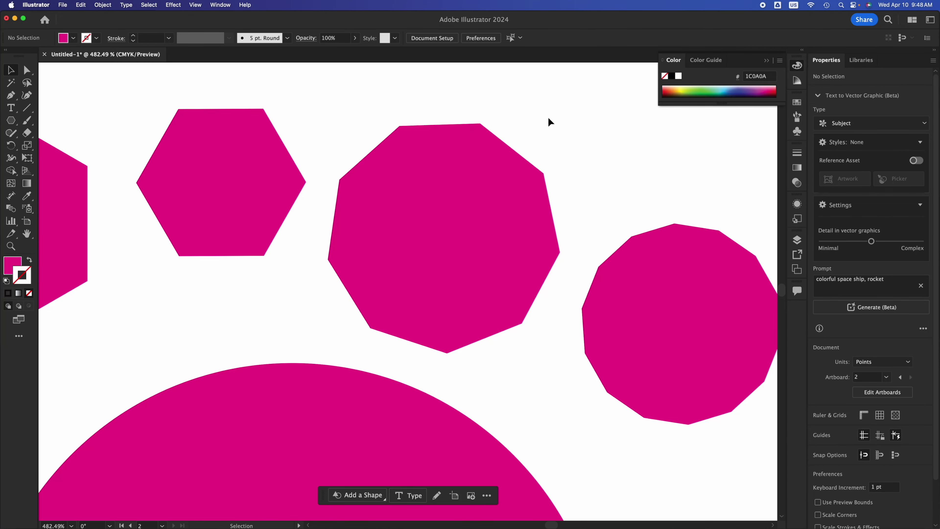
{"action": "scroll", "coordinate": [548, 118], "scroll_direction": "down", "scroll_amount": 6}
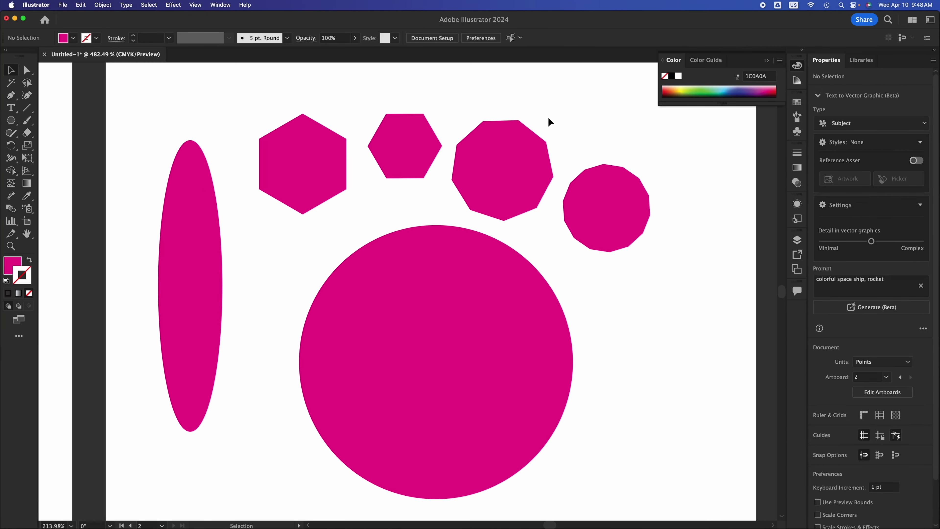
{"action": "scroll", "coordinate": [549, 121], "scroll_direction": "down", "scroll_amount": 3}
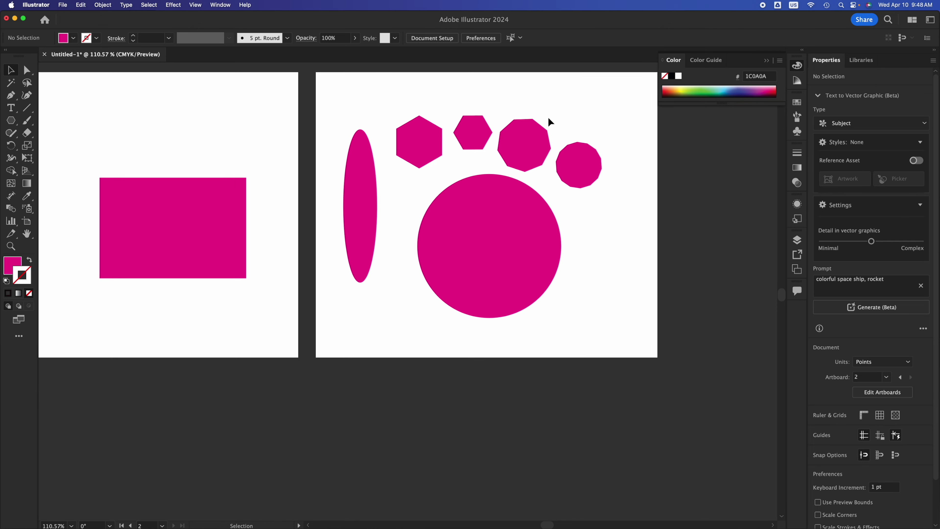
{"action": "scroll", "coordinate": [548, 120], "scroll_direction": "up", "scroll_amount": 2}
{"action": "scroll", "coordinate": [549, 118], "scroll_direction": "up", "scroll_amount": 6}
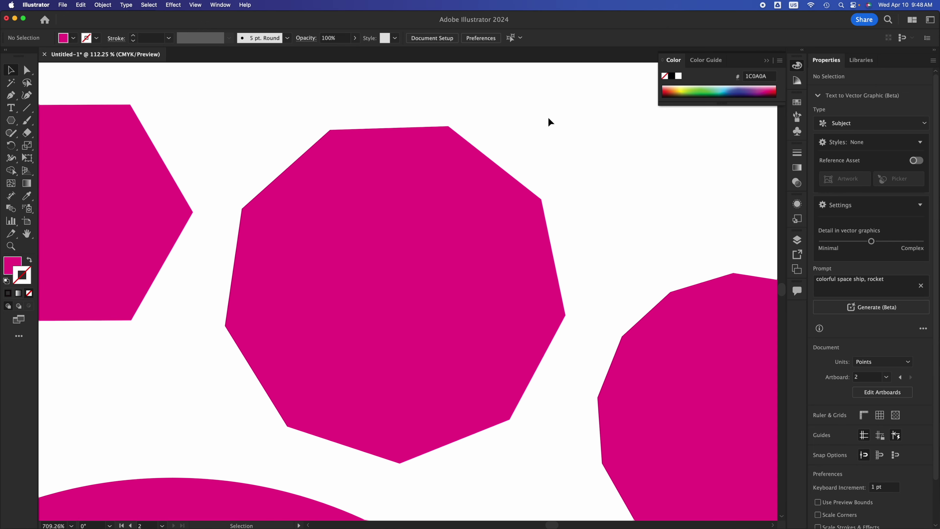
{"action": "scroll", "coordinate": [548, 118], "scroll_direction": "down", "scroll_amount": 1}
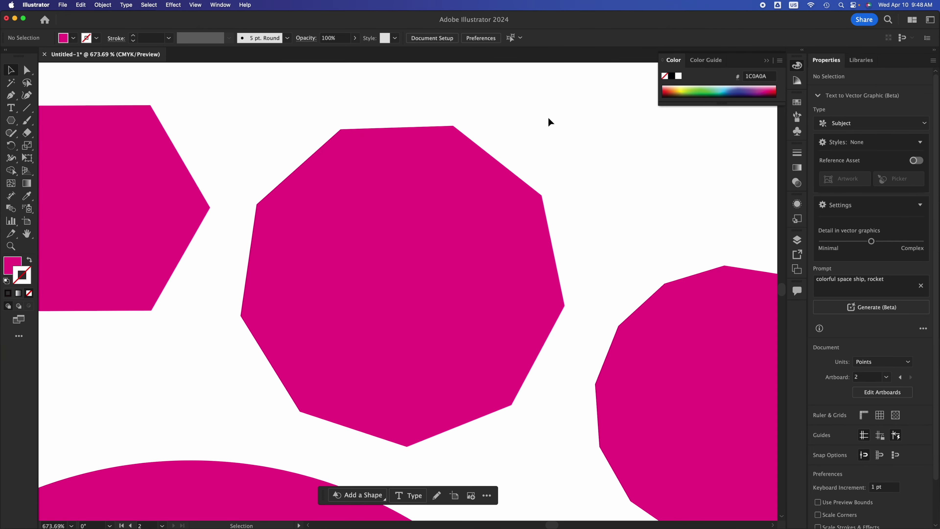
Examine the polygons and large circle up close and at full artboard view, using the Hand tool to navigate.
{"action": "key", "text": "space"}
{"action": "left_click_drag", "start_coordinate": [254, 253], "coordinate": [533, 212]}
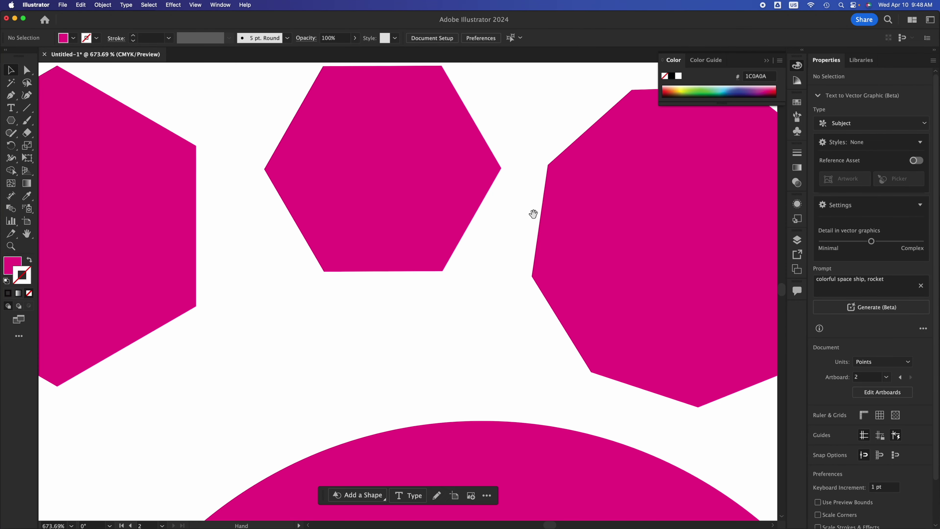
{"action": "left_click_drag", "start_coordinate": [308, 194], "coordinate": [533, 303]}
{"action": "scroll", "coordinate": [410, 229], "scroll_direction": "right", "scroll_amount": 15}
{"action": "scroll", "coordinate": [410, 229], "scroll_direction": "down", "scroll_amount": 4}
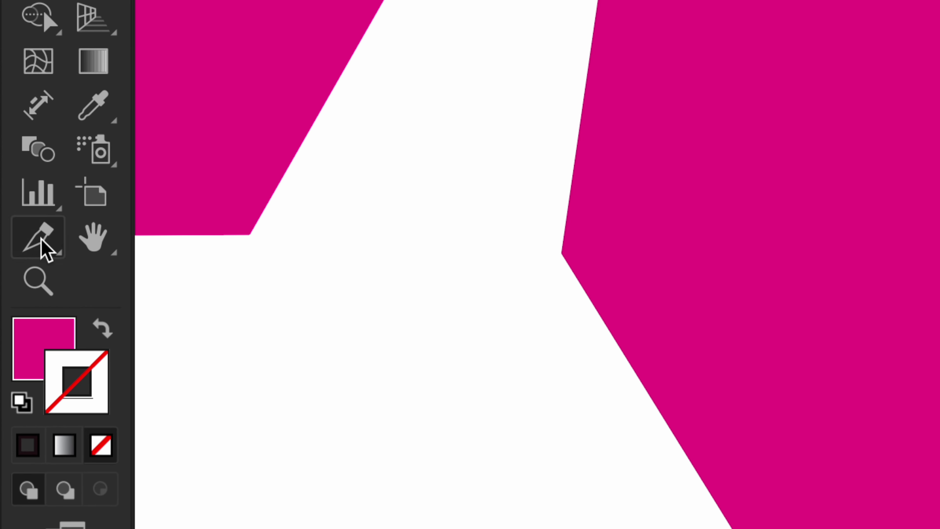
{"action": "left_click", "coordinate": [95, 247]}
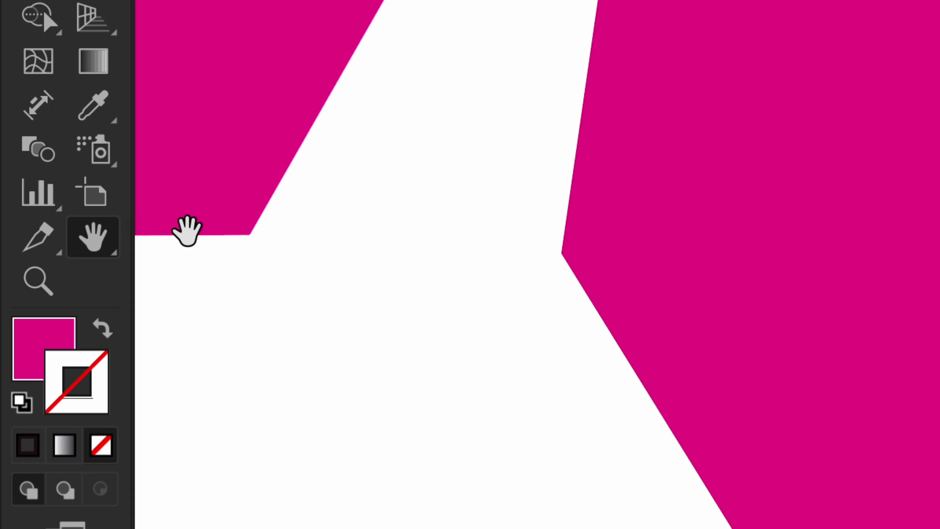
{"action": "left_click_drag", "start_coordinate": [631, 204], "coordinate": [644, 105]}
{"action": "scroll", "coordinate": [520, 193], "scroll_direction": "down", "scroll_amount": 5}
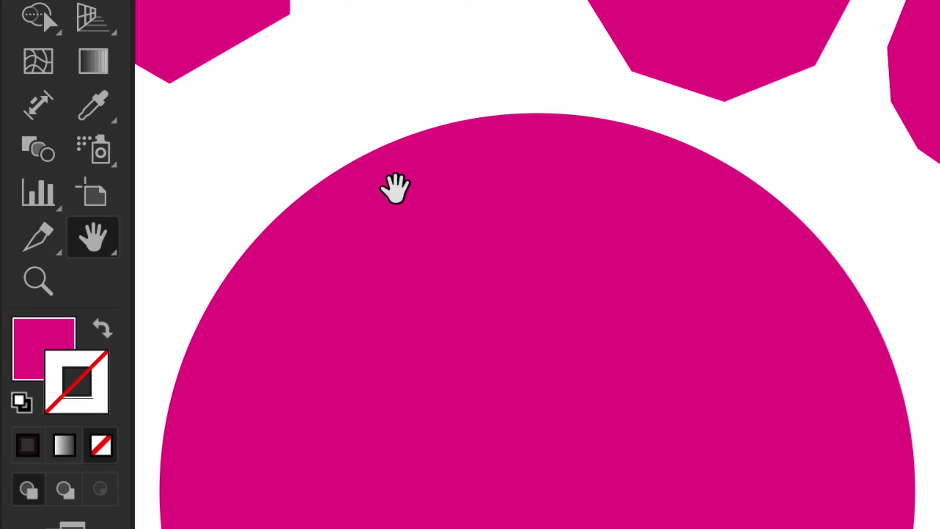
{"action": "left_click_drag", "start_coordinate": [382, 216], "coordinate": [365, 103]}
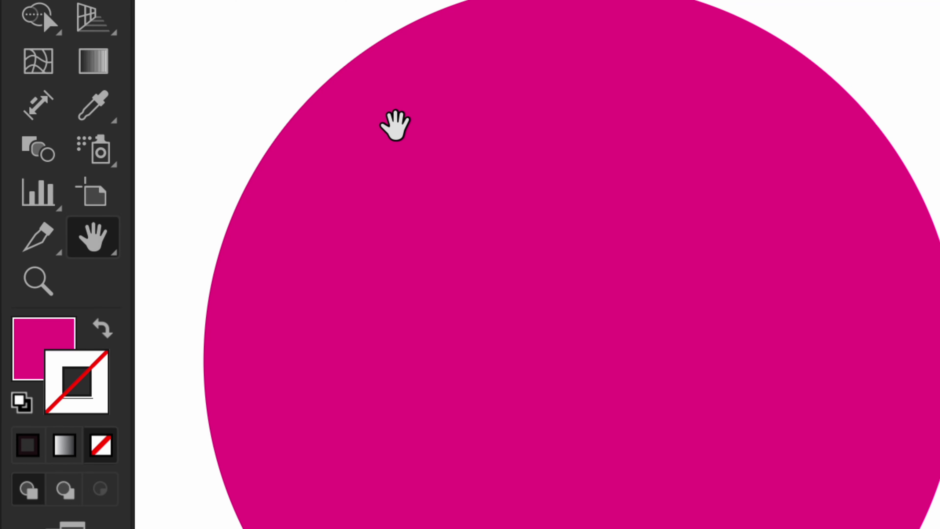
{"action": "scroll", "coordinate": [395, 125], "scroll_direction": "down", "scroll_amount": 5}
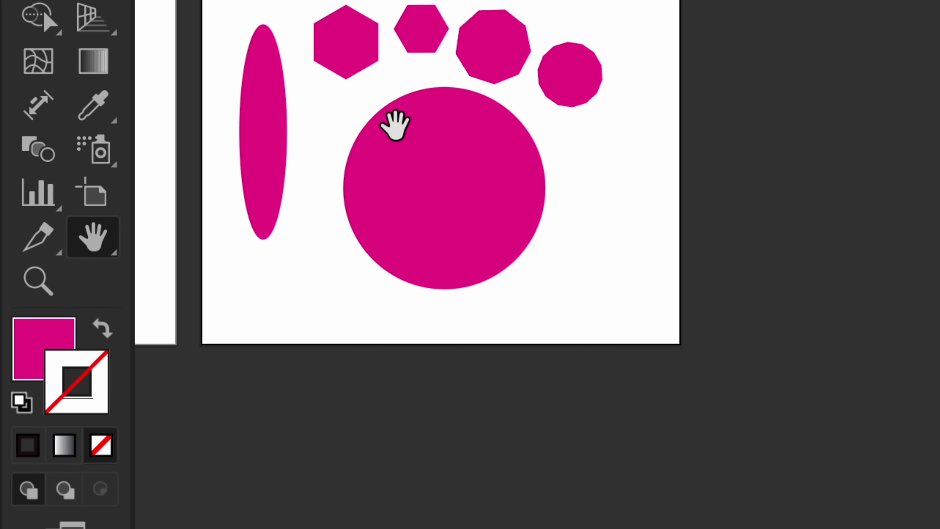
{"action": "key", "text": "v"}
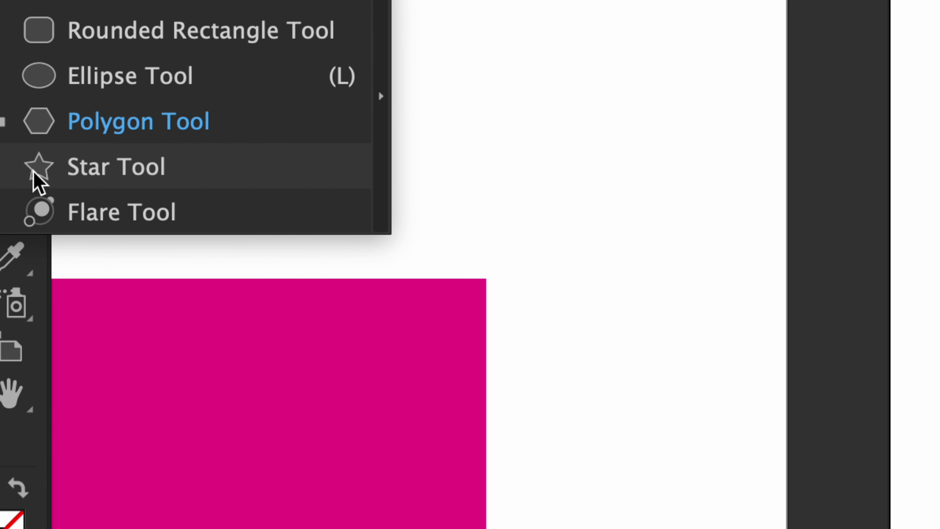
Choose the Star tool, and delete the circle and the rectangle from the first artboard.
{"action": "key", "text": "m"}
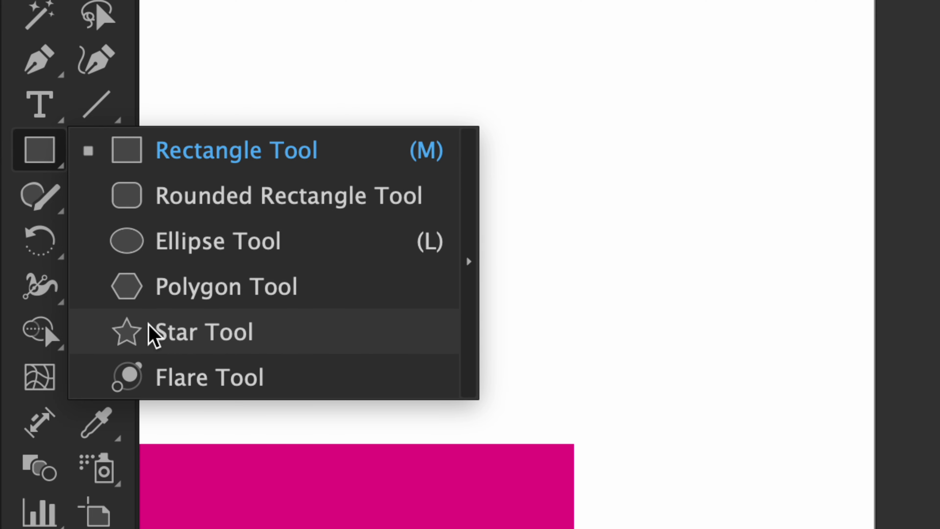
{"action": "left_click", "coordinate": [177, 333]}
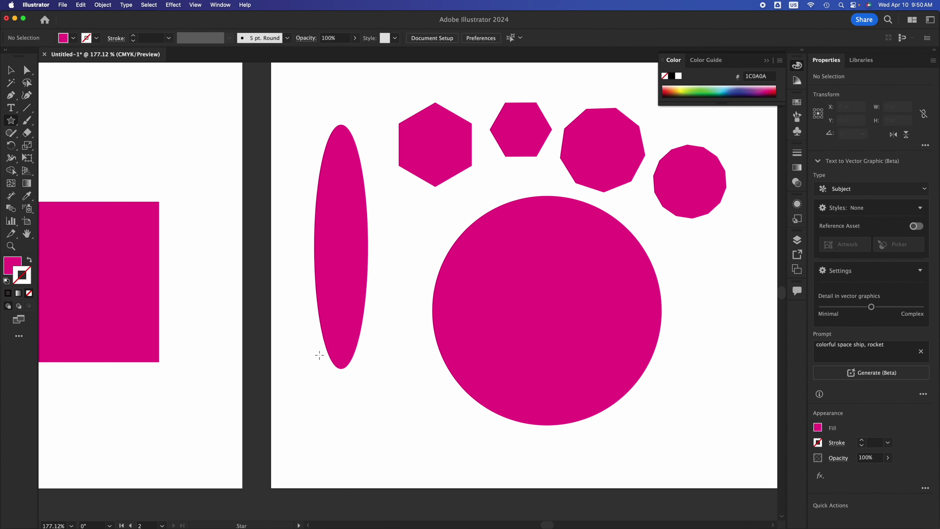
{"action": "scroll", "coordinate": [319, 356], "scroll_direction": "left", "scroll_amount": 15}
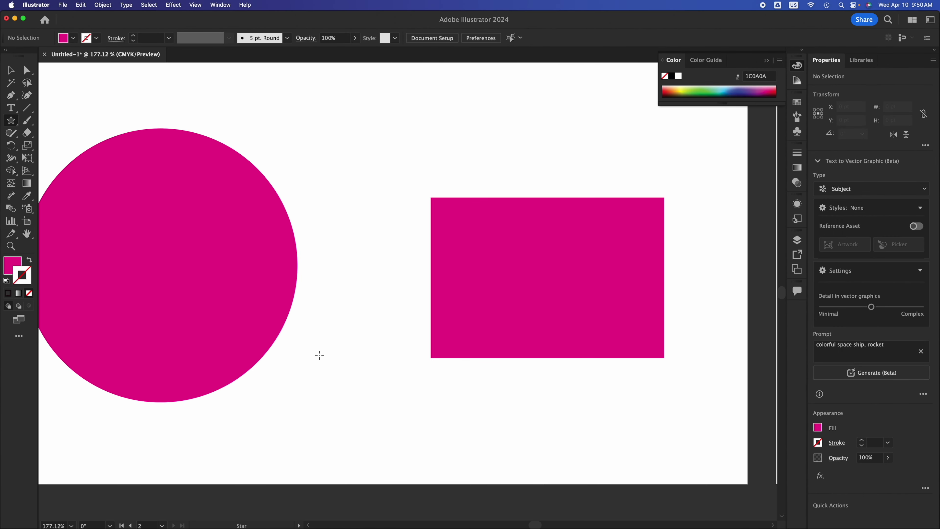
{"action": "left_click", "coordinate": [10, 69]}
{"action": "left_click_drag", "start_coordinate": [135, 100], "coordinate": [537, 333]}
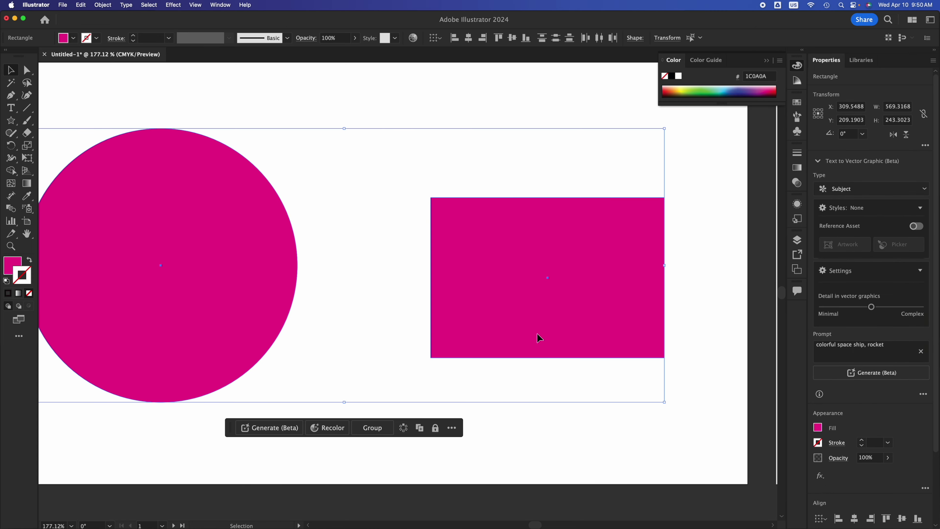
{"action": "key", "text": "Delete"}
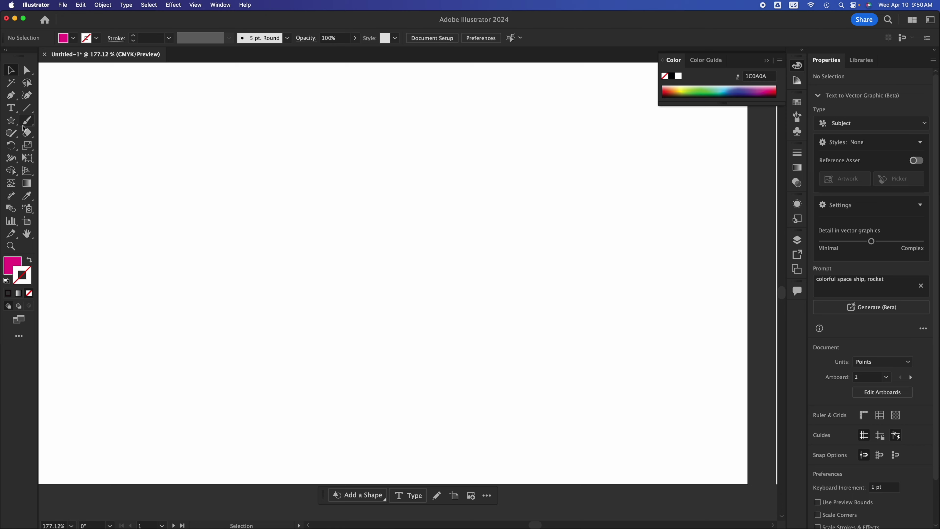
Draw a five-pointed star about 341 by 324 pt on the first artboard and place it in the artboard's left half.
{"action": "left_click", "coordinate": [11, 120]}
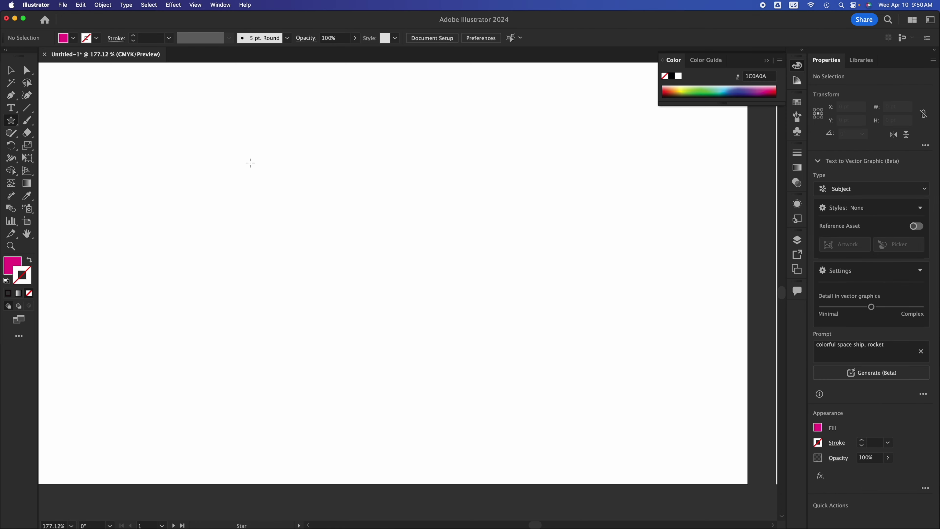
{"action": "left_click_drag", "start_coordinate": [241, 154], "coordinate": [391, 284]}
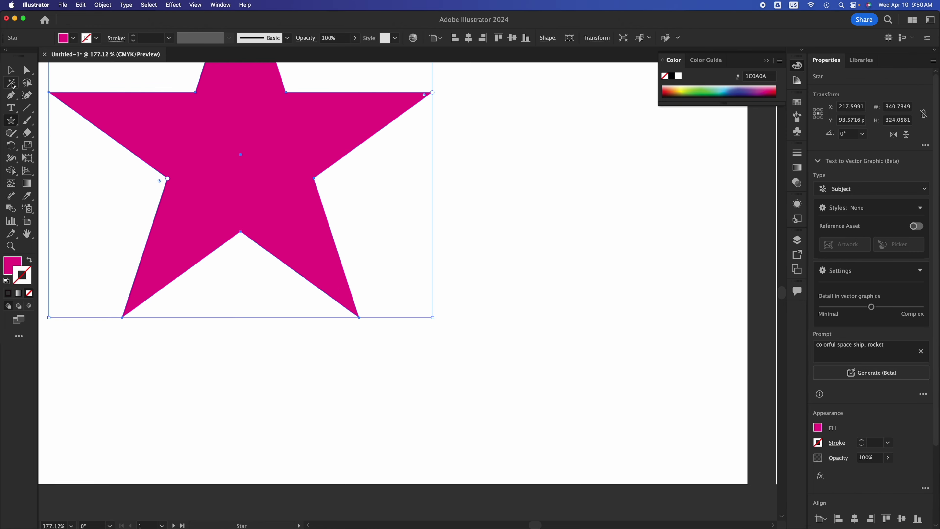
{"action": "left_click", "coordinate": [11, 73]}
{"action": "left_click_drag", "start_coordinate": [246, 141], "coordinate": [356, 241]}
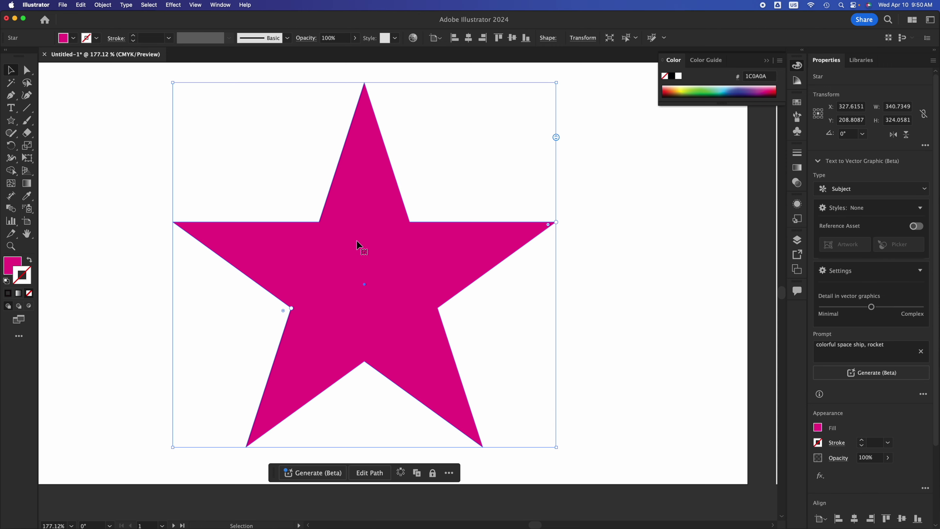
{"action": "left_click", "coordinate": [678, 269]}
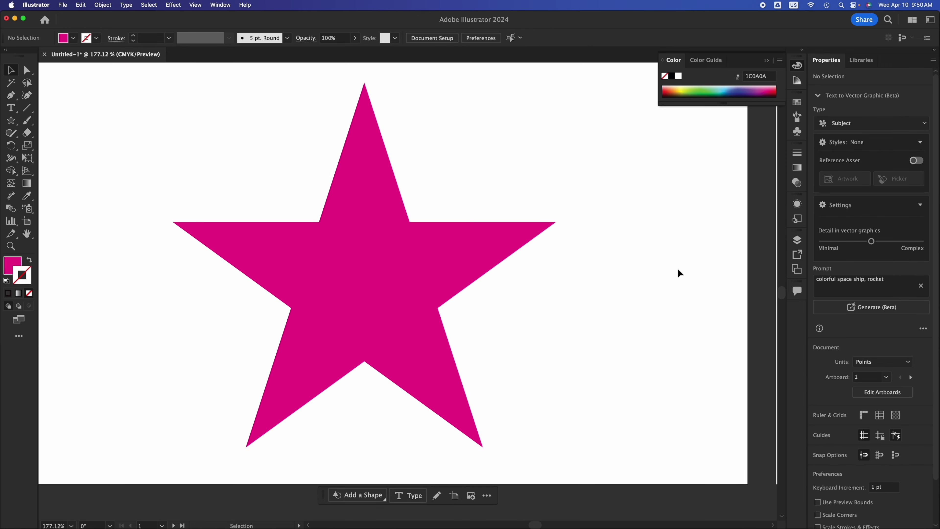
{"action": "left_click_drag", "start_coordinate": [416, 249], "coordinate": [291, 270]}
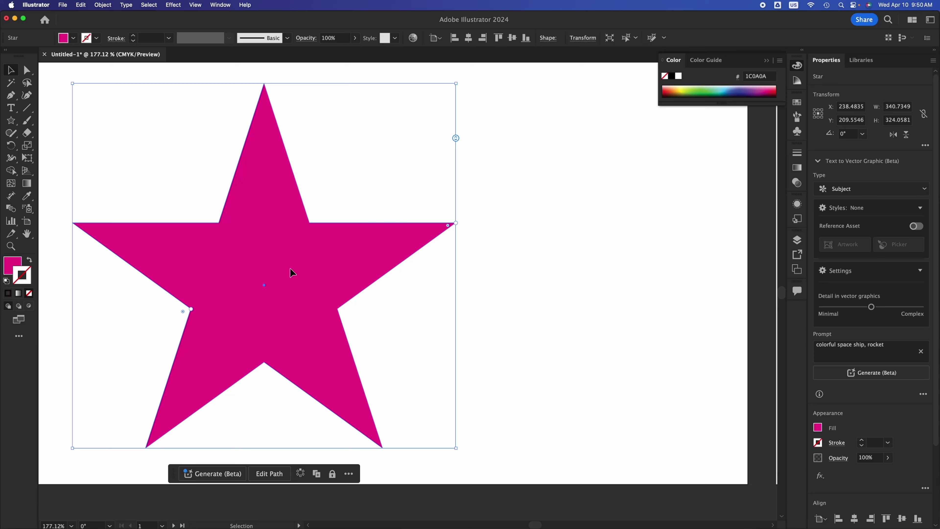
Draw a second star about 140 pt wide beside the large one, raising its point count until it becomes a dense starburst.
{"action": "left_click", "coordinate": [13, 123]}
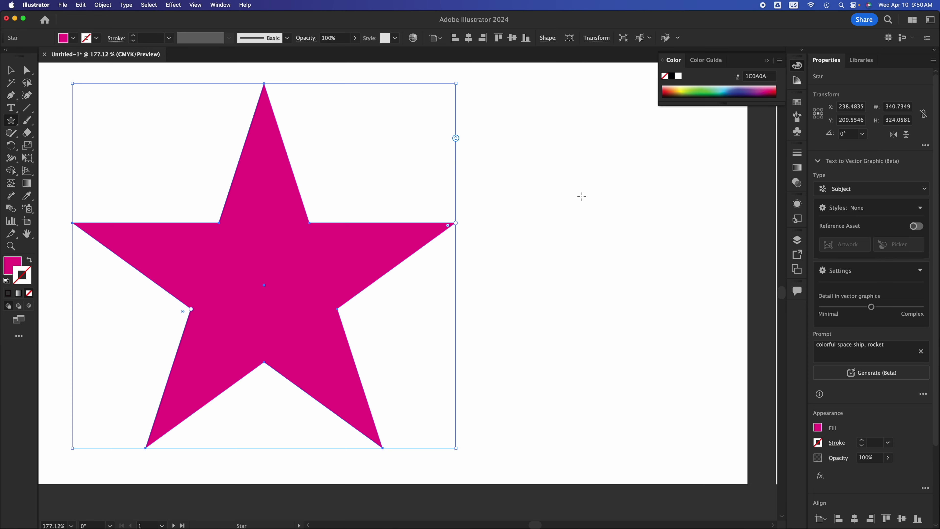
{"action": "left_click_drag", "start_coordinate": [541, 174], "coordinate": [587, 237]}
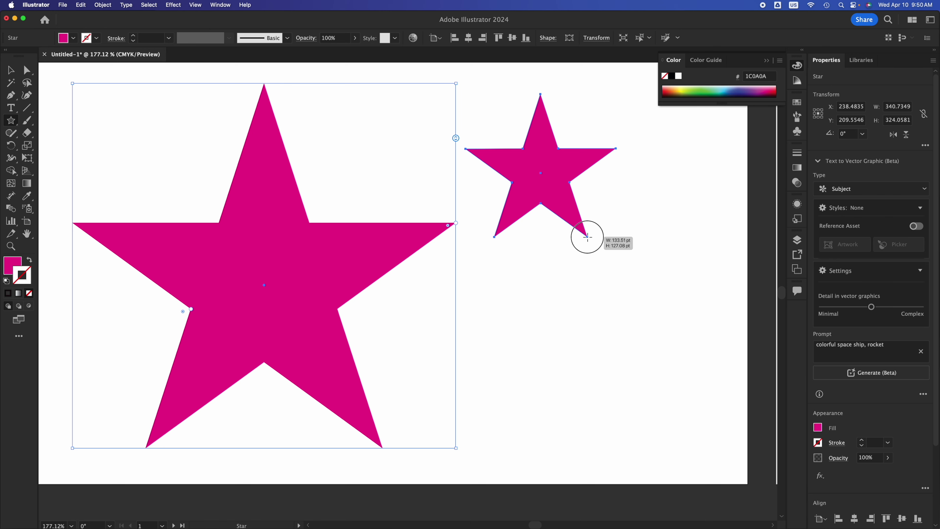
{"action": "key", "text": "Down"}
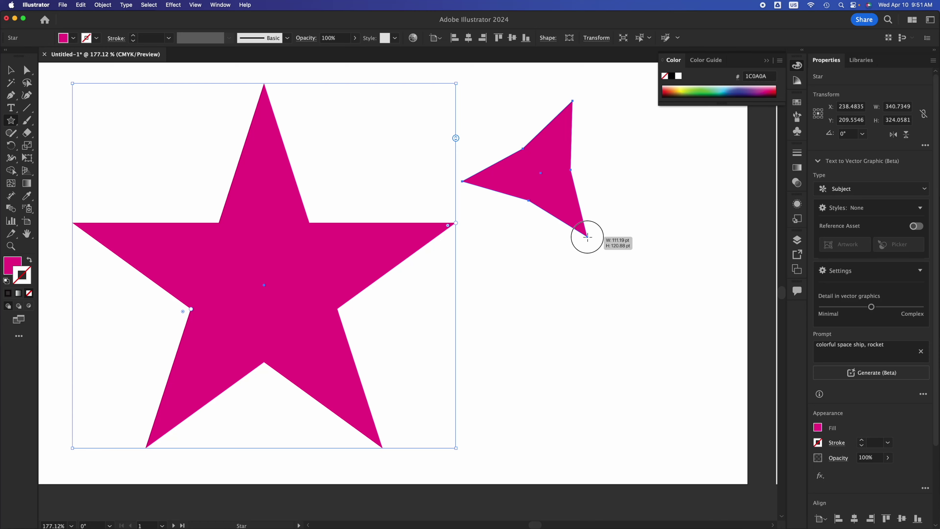
{"action": "key", "text": "Up"}
{"action": "key", "text": "Up"}
{"action": "key", "text": "Up"}
{"action": "key", "text": "Up"}
{"action": "key", "text": "Up"}
{"action": "key", "text": "Up"}
{"action": "key", "text": "Up"}
{"action": "key", "text": "Up"}
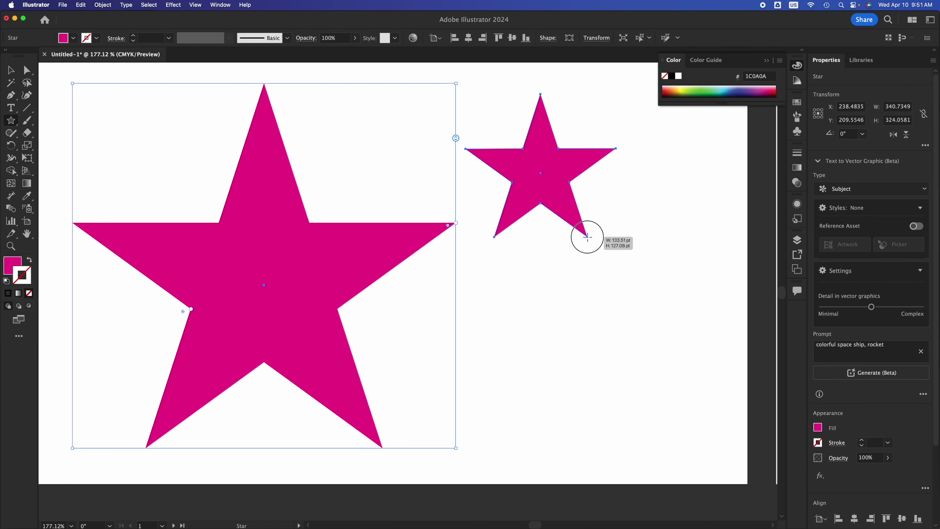
{"action": "key", "text": "Up"}
{"action": "key", "text": "Up"}
{"action": "key", "text": "Up"}
{"action": "key", "text": "Up"}
{"action": "key", "text": "Up"}
{"action": "key", "text": "Up"}
{"action": "key", "text": "Up"}
{"action": "key", "text": "Up"}
{"action": "key", "text": "Up"}
{"action": "key", "text": "Up"}
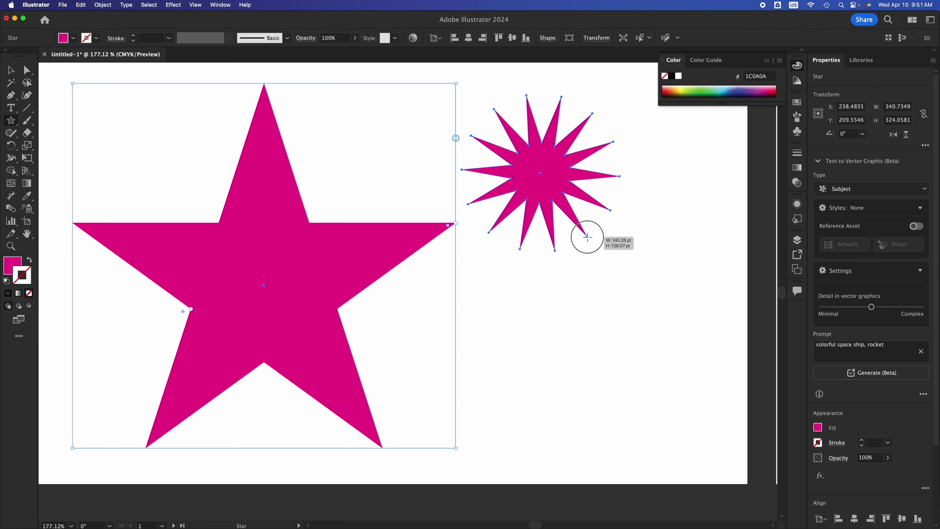
{"action": "key", "text": "Up"}
{"action": "key", "text": "Up"}
{"action": "key", "text": "Up"}
{"action": "key", "text": "Up"}
{"action": "key", "text": "Up"}
{"action": "key", "text": "Up"}
{"action": "key", "text": "Up"}
{"action": "key", "text": "Up"}
{"action": "key", "text": "Up"}
{"action": "key", "text": "Up"}
{"action": "key", "text": "Up"}
{"action": "key", "text": "Up"}
{"action": "key", "text": "Up"}
{"action": "key", "text": "Up"}
{"action": "key", "text": "Up"}
{"action": "key", "text": "Up"}
{"action": "key", "text": "Up"}
{"action": "key", "text": "Up"}
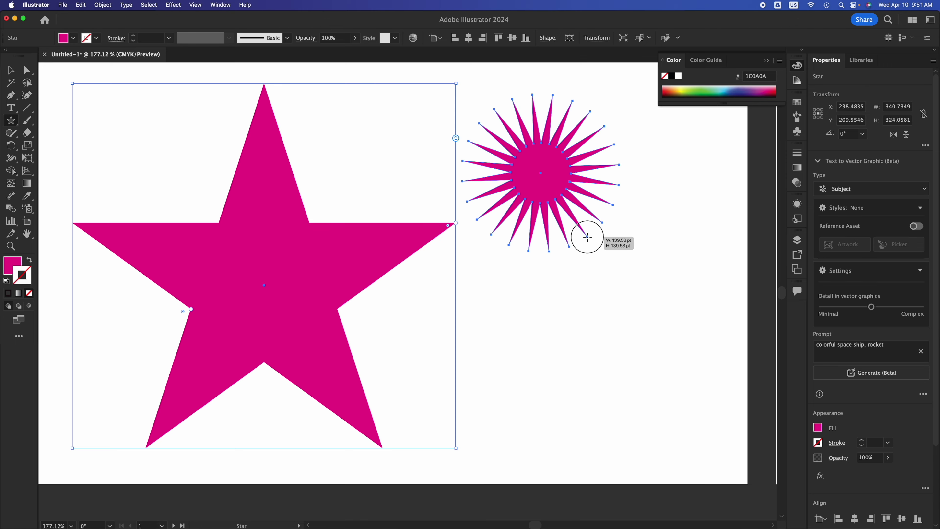
{"action": "key", "text": "Up"}
{"action": "key", "text": "Up"}
{"action": "key", "text": "Up"}
{"action": "key", "text": "Up"}
{"action": "key", "text": "Up"}
{"action": "key", "text": "Up"}
{"action": "key", "text": "Up"}
{"action": "key", "text": "Up"}
{"action": "key", "text": "Up"}
{"action": "key", "text": "Up"}
{"action": "key", "text": "Up"}
{"action": "key", "text": "Up"}
{"action": "key", "text": "Up"}
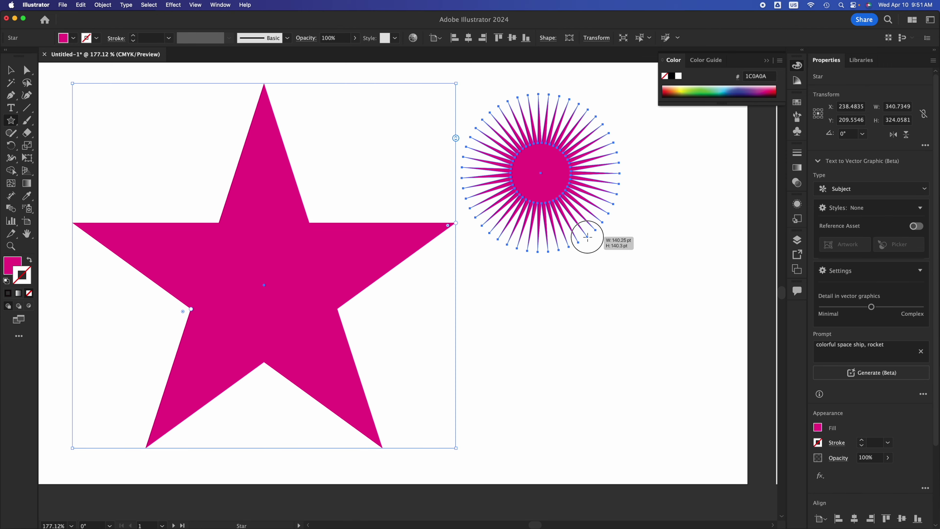
{"action": "key", "text": "Up"}
{"action": "key", "text": "Up"}
{"action": "key", "text": "Up"}
{"action": "key", "text": "Up"}
{"action": "key", "text": "Up"}
{"action": "key", "text": "Up"}
{"action": "key", "text": "Up"}
{"action": "key", "text": "Up"}
{"action": "key", "text": "Up"}
{"action": "key", "text": "Up"}
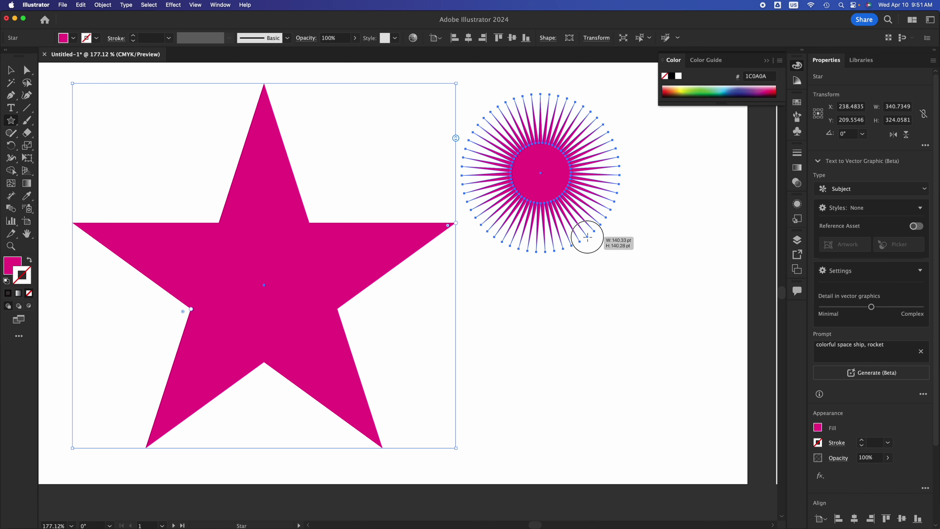
{"action": "key", "text": "Up"}
{"action": "key", "text": "Up"}
{"action": "key", "text": "Up"}
{"action": "key", "text": "Up"}
{"action": "key", "text": "Up"}
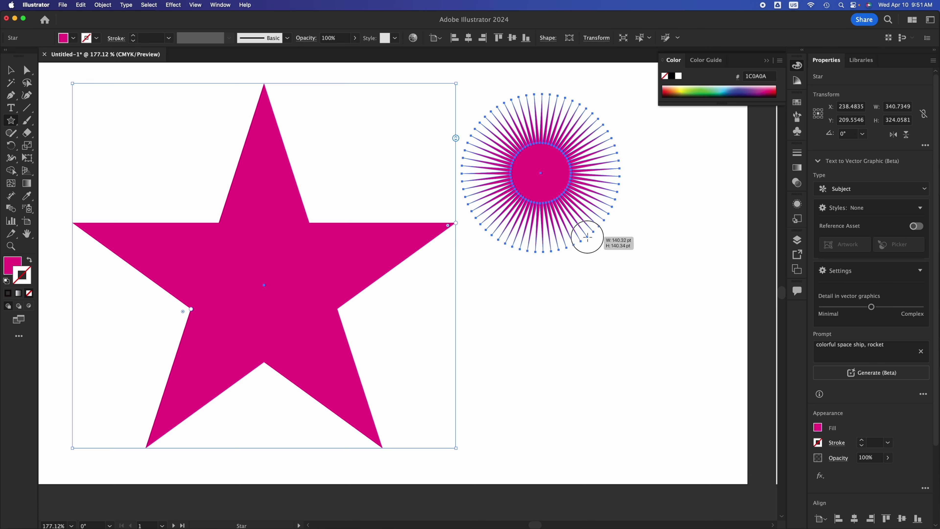
{"action": "left_click_drag", "start_coordinate": [587, 237], "coordinate": [587, 237]}
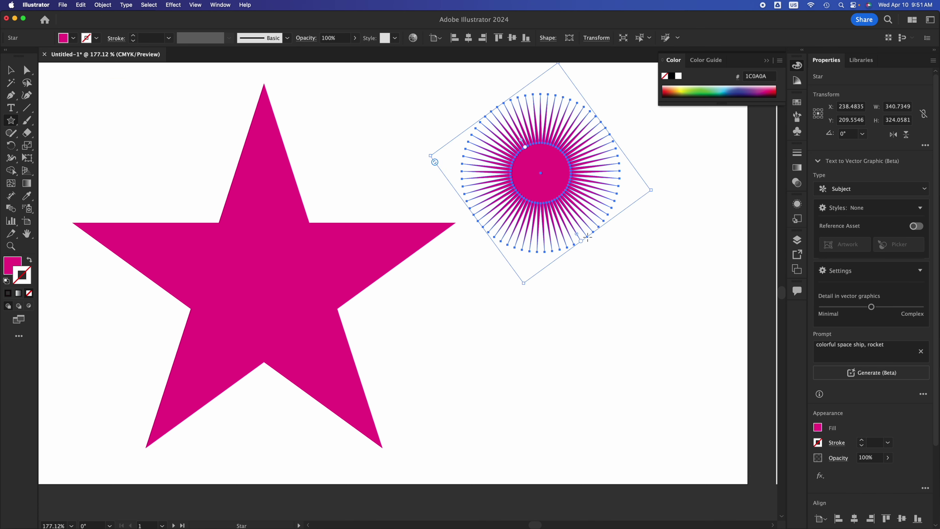
Move the starburst down on the first artboard, beside the large star's lower half, and deselect it.
{"action": "key", "text": "v"}
{"action": "left_click_drag", "start_coordinate": [535, 179], "coordinate": [543, 265]}
{"action": "left_click", "coordinate": [664, 357]}
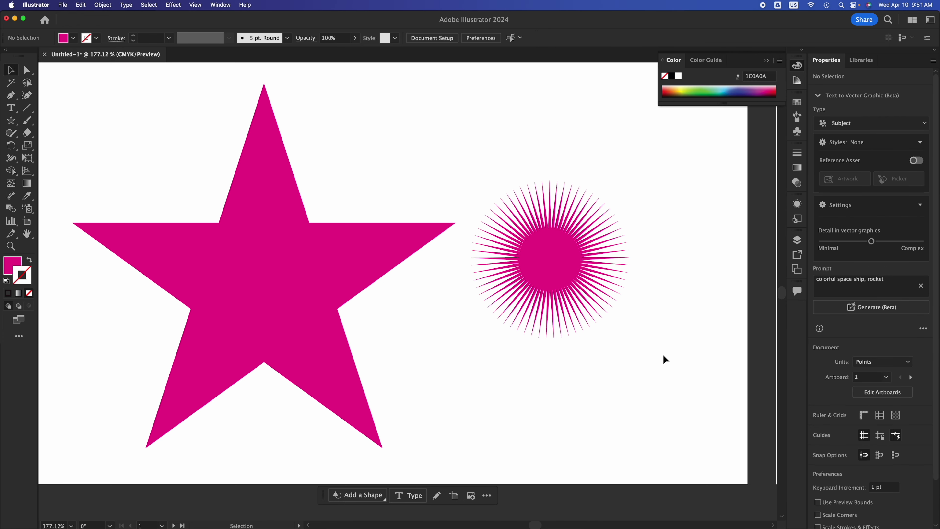
Draw a third star about 99 pt wide above the large star, lowering its point count to eight.
{"action": "key", "text": "s"}
{"action": "left_click_drag", "start_coordinate": [359, 96], "coordinate": [392, 144]}
{"action": "key", "text": "Down"}
{"action": "key", "text": "Down"}
{"action": "key", "text": "Down"}
{"action": "key", "text": "Down"}
{"action": "key", "text": "Down"}
{"action": "key", "text": "Down"}
{"action": "key", "text": "Down"}
{"action": "key", "text": "Down"}
{"action": "key", "text": "Down"}
{"action": "key", "text": "Down"}
{"action": "key", "text": "Down"}
{"action": "key", "text": "Down"}
{"action": "key", "text": "Down"}
{"action": "key", "text": "Down"}
{"action": "key", "text": "Down"}
{"action": "key", "text": "Down"}
{"action": "key", "text": "Down"}
{"action": "key", "text": "Down"}
{"action": "key", "text": "Down"}
{"action": "key", "text": "Down"}
{"action": "key", "text": "Down"}
{"action": "key", "text": "Down"}
{"action": "key", "text": "Down"}
{"action": "key", "text": "Down"}
{"action": "key", "text": "Down"}
{"action": "key", "text": "Down"}
{"action": "key", "text": "Down"}
{"action": "key", "text": "Down"}
{"action": "key", "text": "Down"}
{"action": "key", "text": "Down"}
{"action": "key", "text": "Down"}
{"action": "key", "text": "Down"}
{"action": "key", "text": "Down"}
{"action": "key", "text": "Down"}
{"action": "key", "text": "Down"}
{"action": "key", "text": "Down"}
{"action": "key", "text": "Down"}
{"action": "key", "text": "Up"}
{"action": "key", "text": "Up"}
{"action": "key", "text": "Down"}
Move the eight-pointed star down into the space between the large star's top tip and the starburst, and deselect it.
{"action": "left_click", "coordinate": [15, 74]}
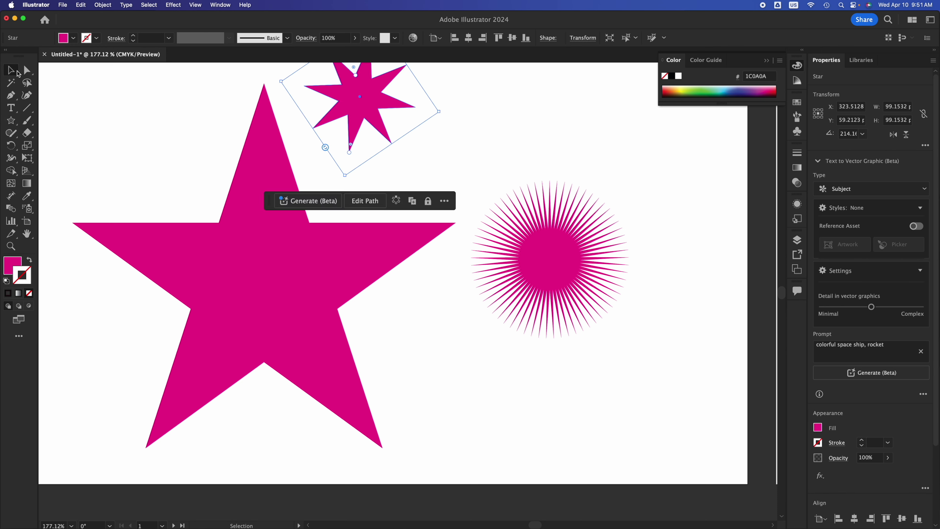
{"action": "left_click_drag", "start_coordinate": [372, 102], "coordinate": [448, 150]}
{"action": "left_click", "coordinate": [492, 378]}
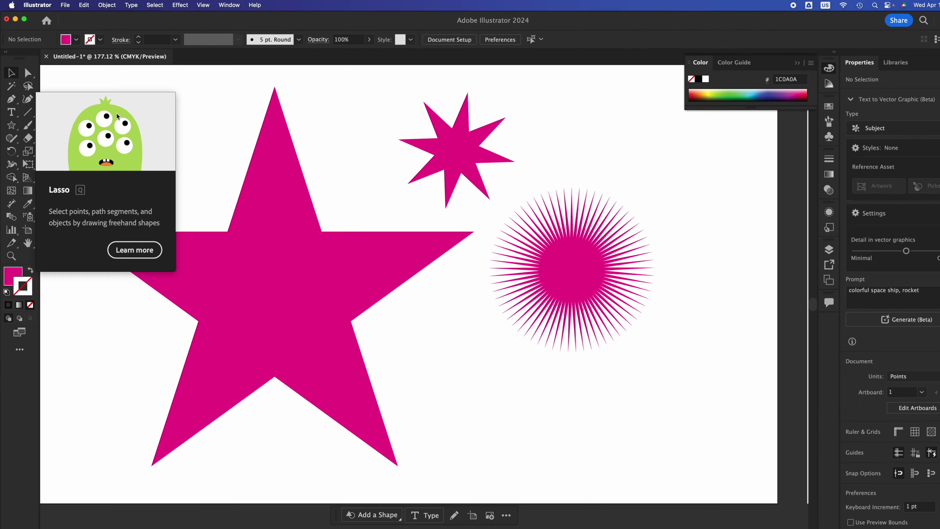
Round the large star's outer tips and inner corners with its live corners, down to about 251 by 241 pt.
{"action": "left_click", "coordinate": [257, 256]}
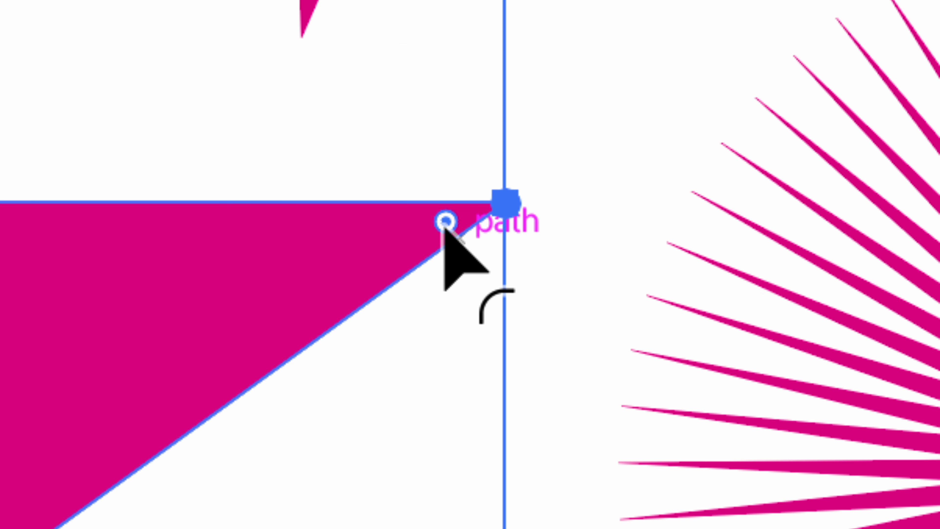
{"action": "left_click_drag", "start_coordinate": [445, 227], "coordinate": [329, 258]}
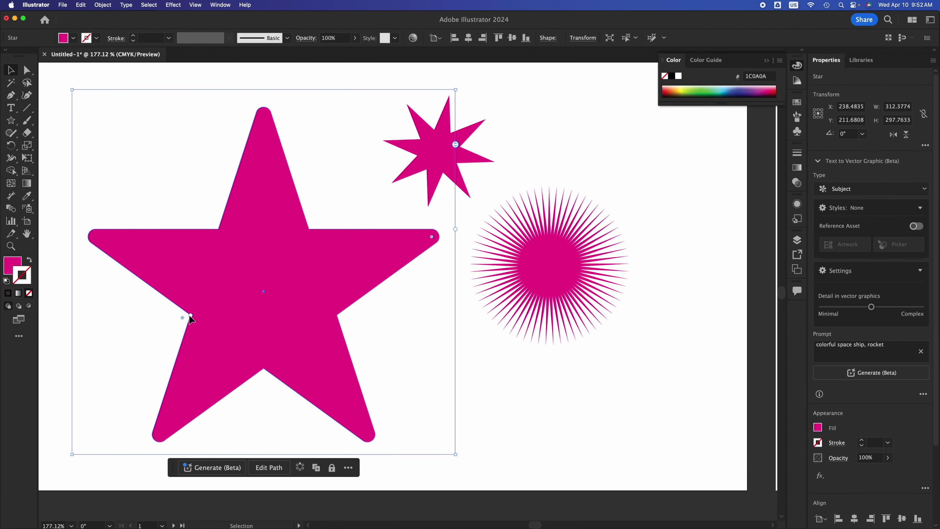
{"action": "left_click", "coordinate": [190, 315]}
{"action": "left_click_drag", "start_coordinate": [184, 316], "coordinate": [173, 320]}
{"action": "left_click_drag", "start_coordinate": [433, 240], "coordinate": [378, 247]}
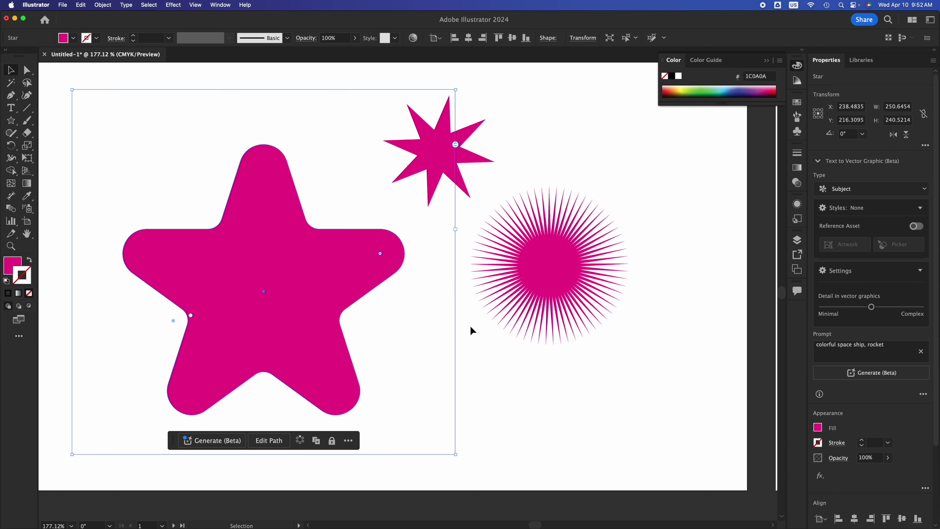
{"action": "left_click", "coordinate": [511, 377]}
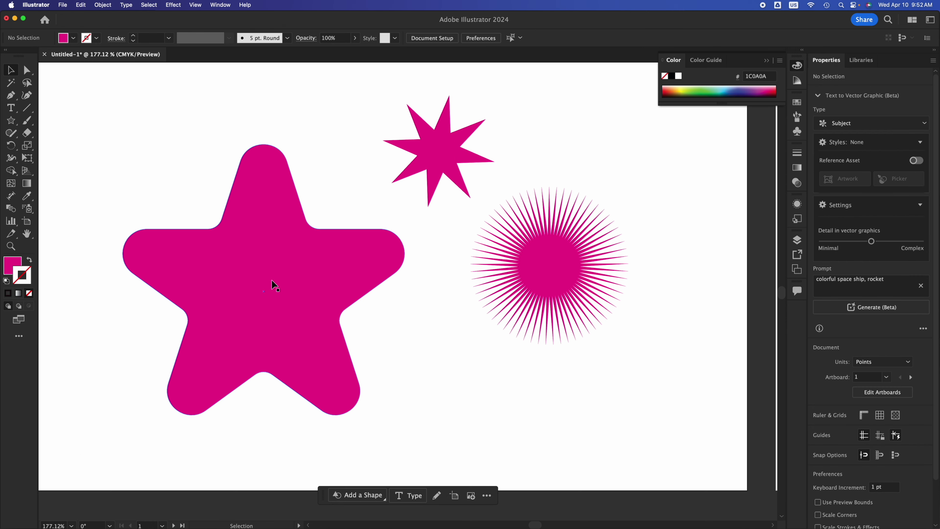
Scatter seven copies of the rounded star around the first artboard, overlapping its edges, and clear the selection.
{"action": "scroll", "coordinate": [295, 345], "scroll_direction": "down", "scroll_amount": 4}
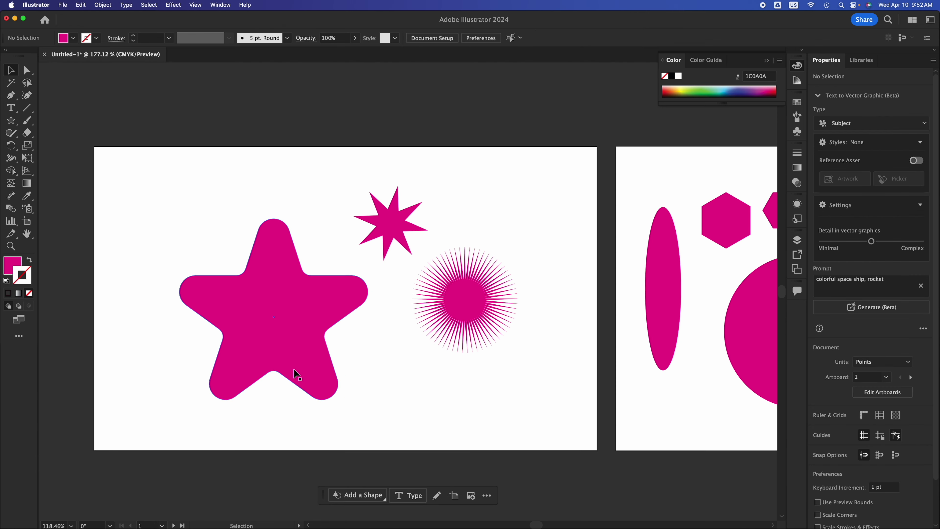
{"action": "left_click", "coordinate": [294, 345]}
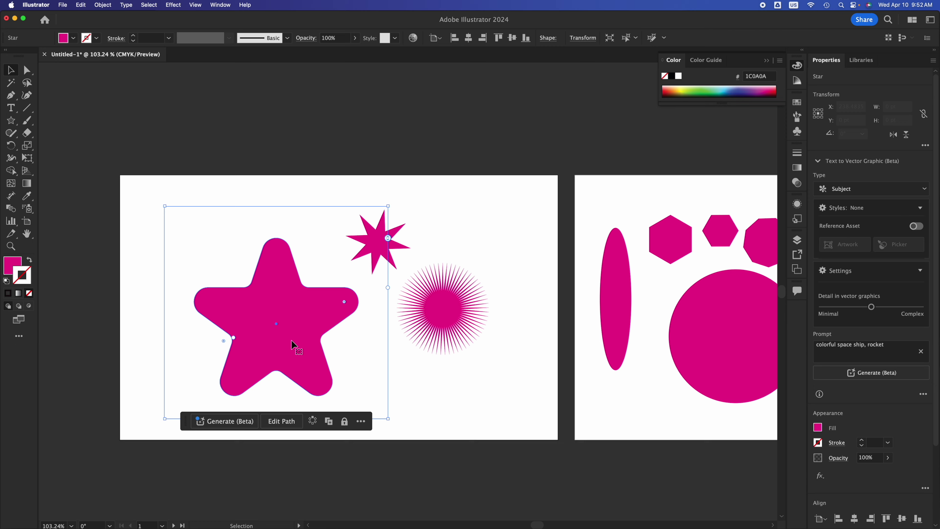
{"action": "left_click_drag", "start_coordinate": [293, 346], "coordinate": [133, 344]}
{"action": "left_click", "coordinate": [520, 153]}
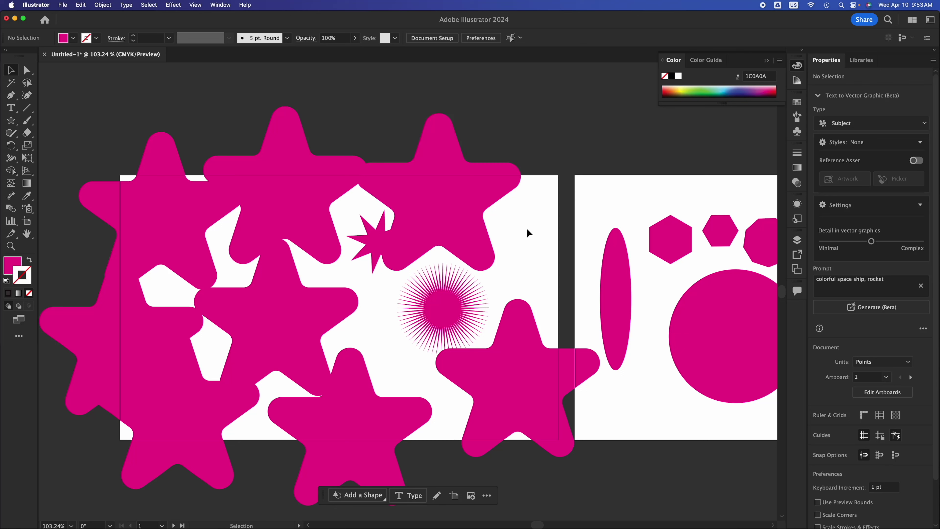
Preview the artwork cropped to the artboards in Trim View, return to the normal preview, and check the available view modes.
{"action": "key", "text": "super+alt+shift+t"}
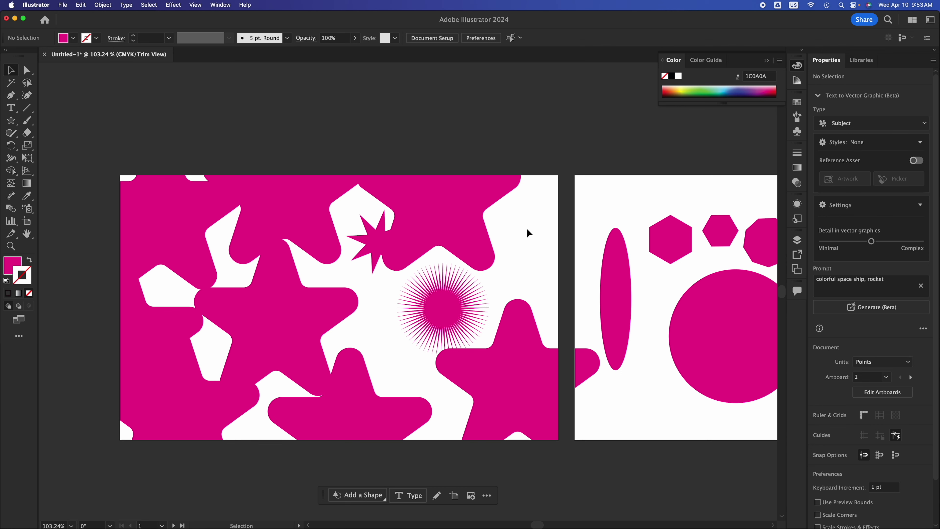
{"action": "key", "text": "super+alt+shift+t"}
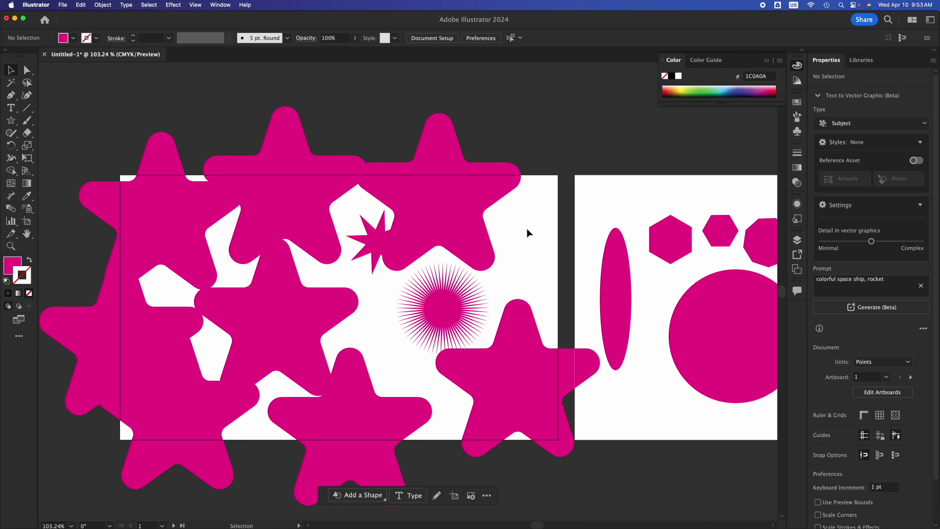
{"action": "left_click", "coordinate": [199, 8]}
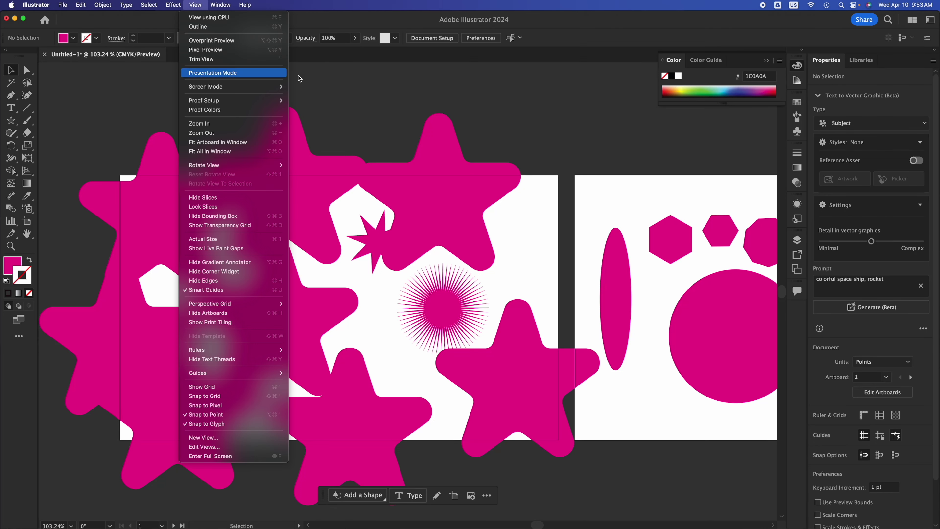
{"action": "left_click", "coordinate": [341, 87]}
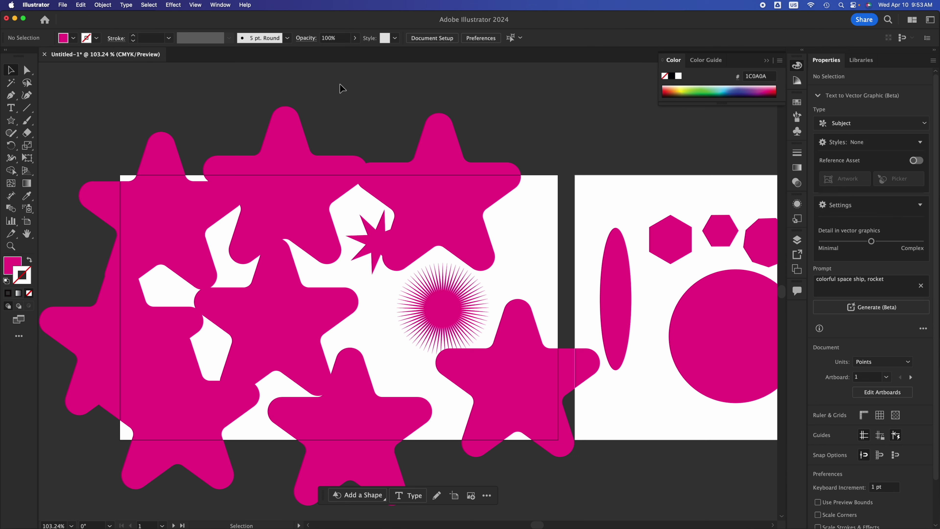